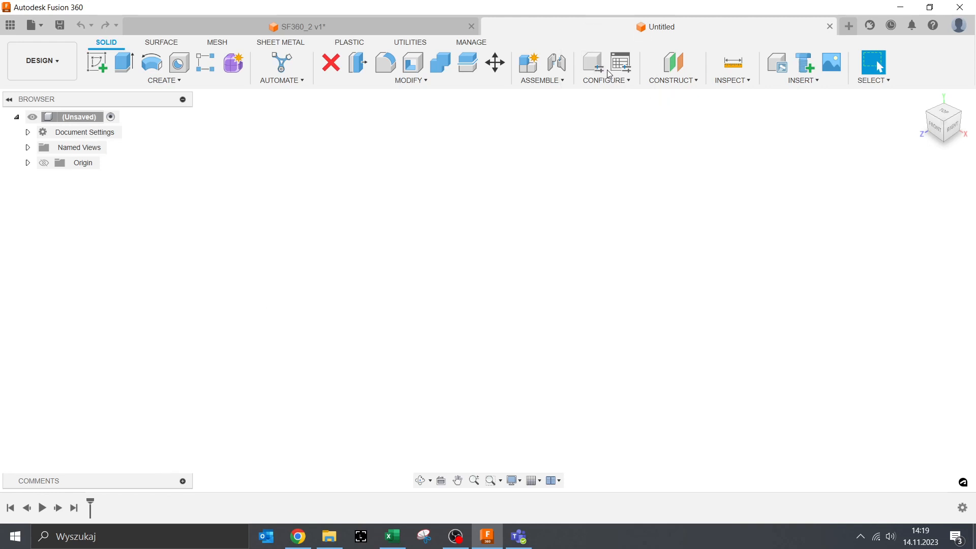
# On the horizontal plane, sketch an origin-centred rectangle about 140 mm long, setting its vertical dimension to szerokosc = 100
pyautogui.click(608, 76)
pyautogui.click(93, 69)
pyautogui.click(475, 333)
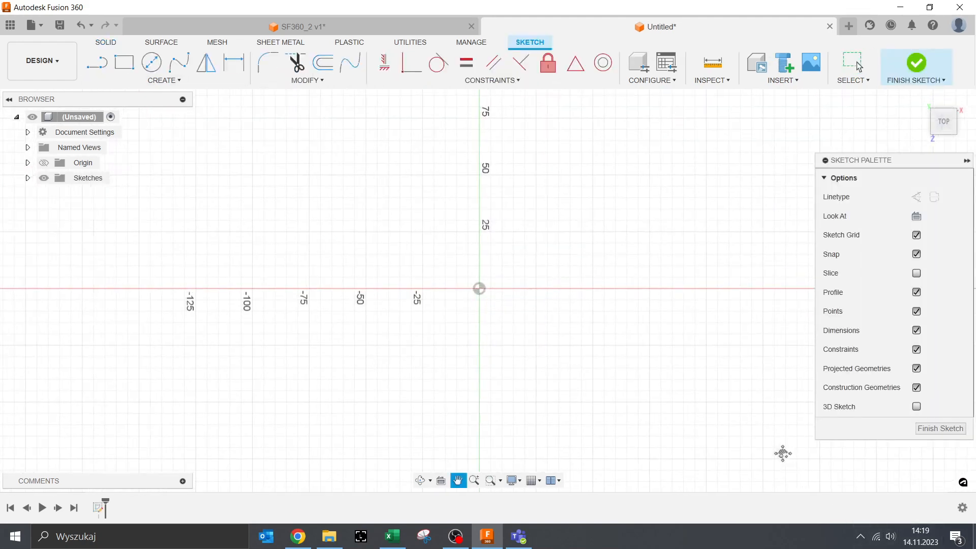
pyautogui.click(124, 62)
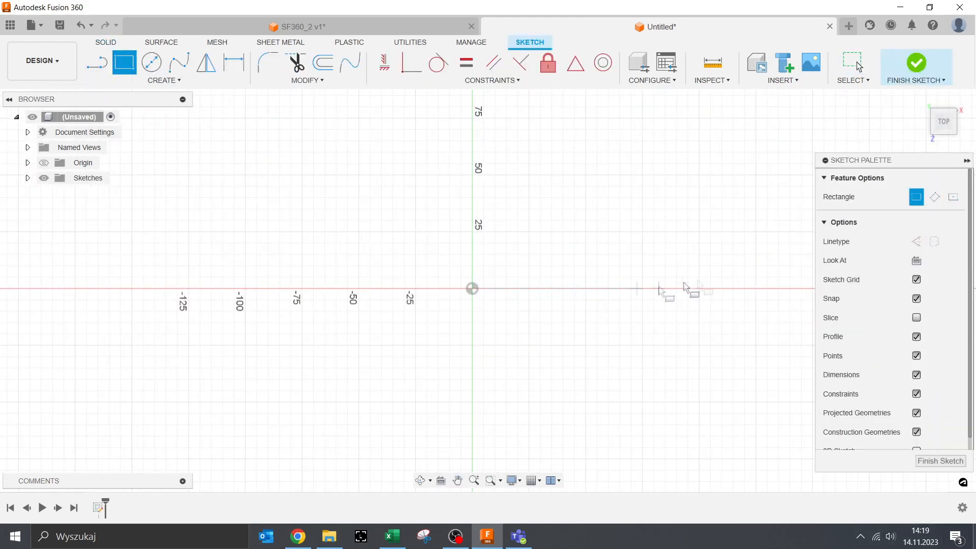
pyautogui.click(953, 197)
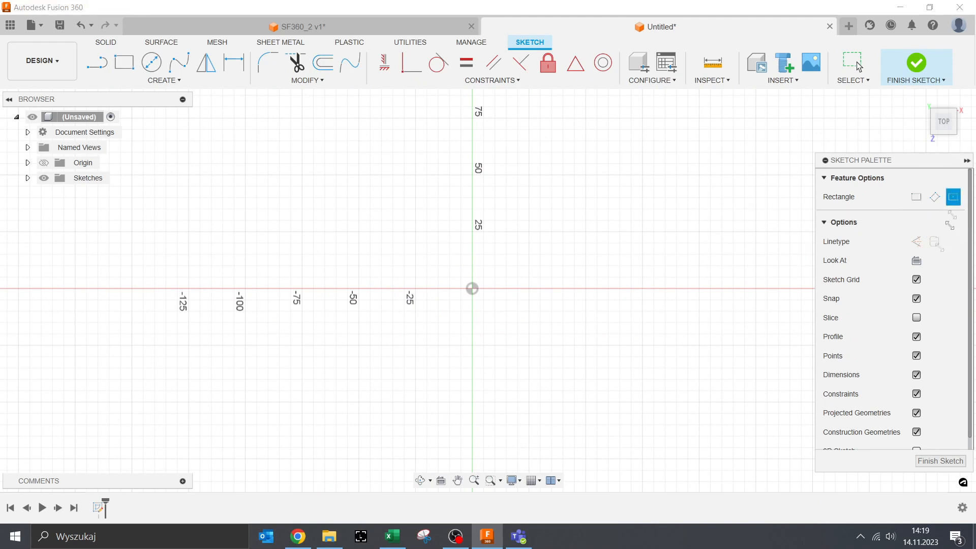
pyautogui.click(472, 288)
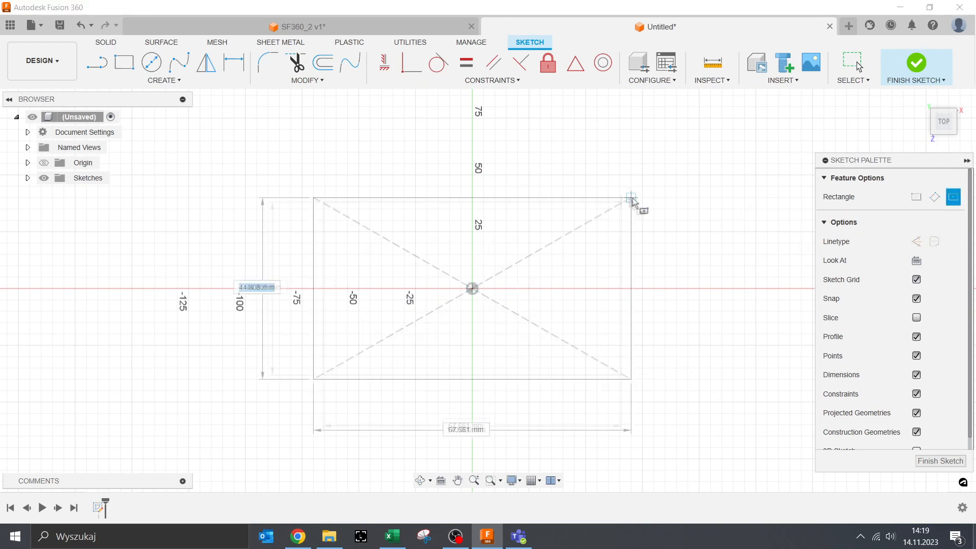
pyautogui.write('sz')
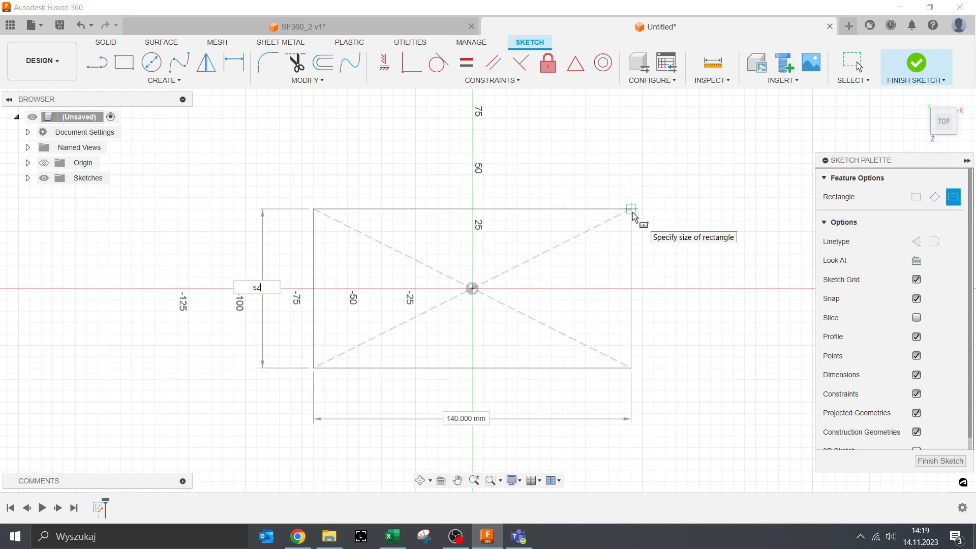
pyautogui.write('erokosc = 100')
pyautogui.press('Return')
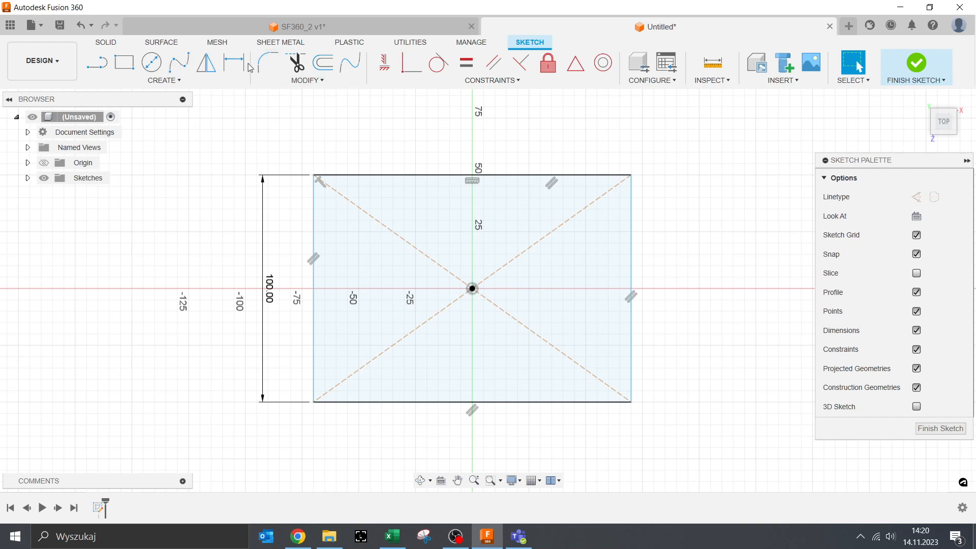
# Dimension the rectangle's long bottom edge with the named parameter dlugosc = 200
pyautogui.press('d')
pyautogui.click(508, 405)
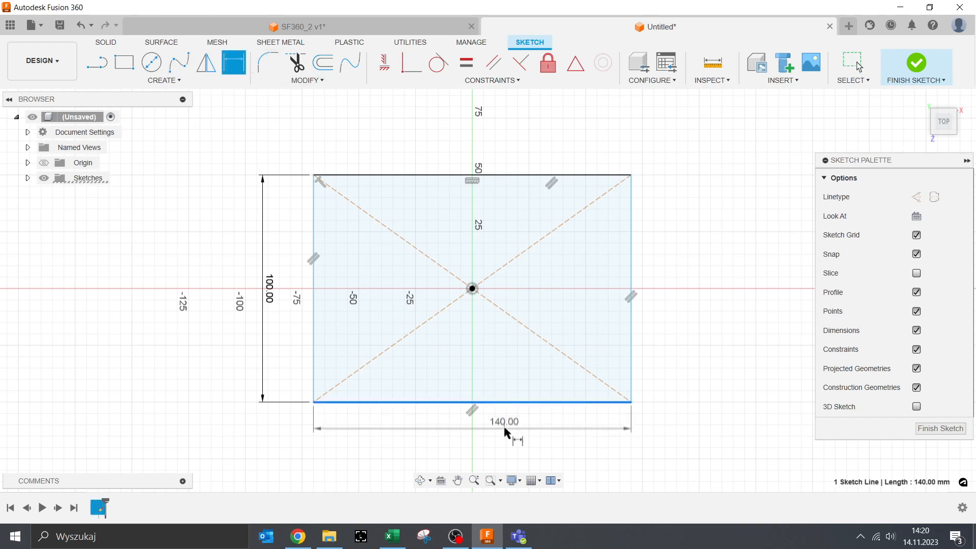
pyautogui.click(506, 432)
pyautogui.write('dlugosc')
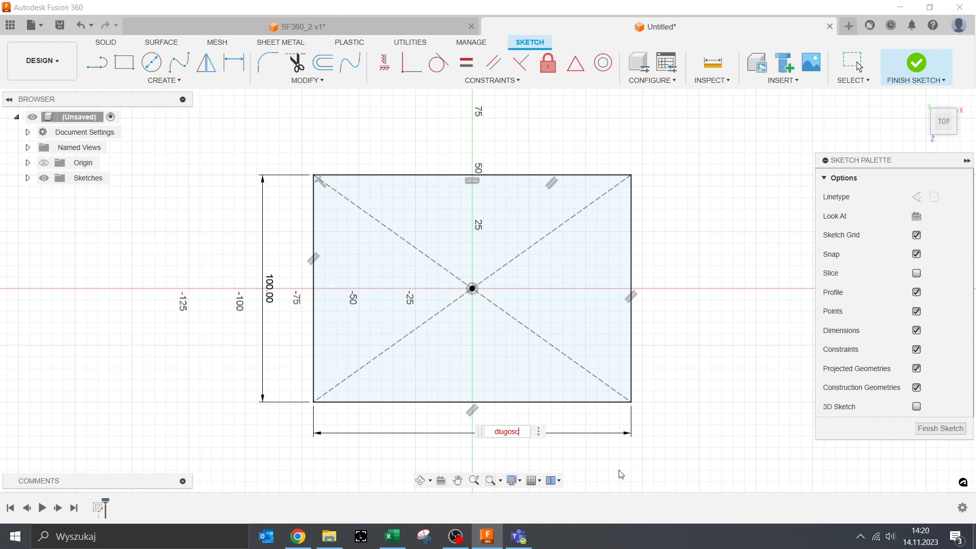
pyautogui.write(' = 200')
pyautogui.press('Return')
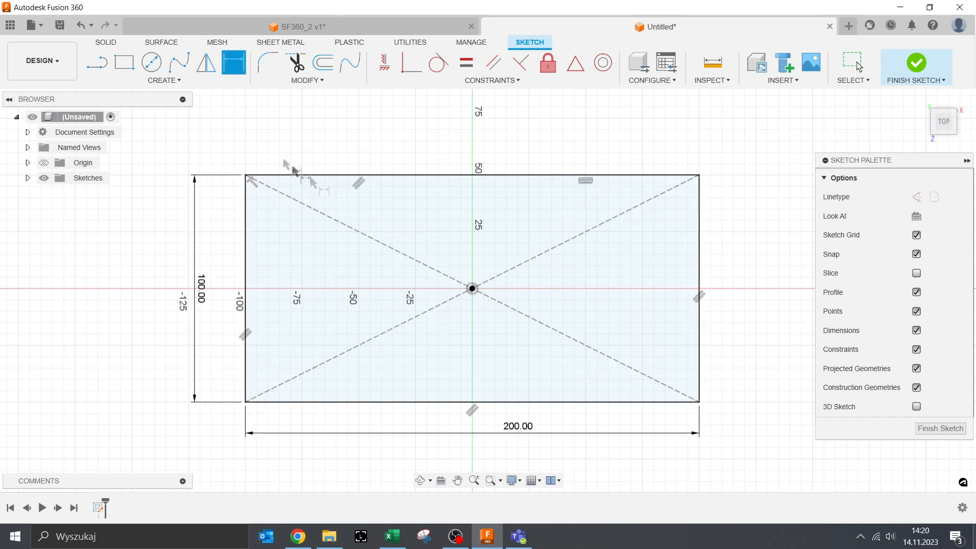
# Draw a circle centred on the origin with the named diameter parameter srednica = 50, and finish the sketch
pyautogui.click(151, 62)
pyautogui.click(472, 288)
pyautogui.write('sre')
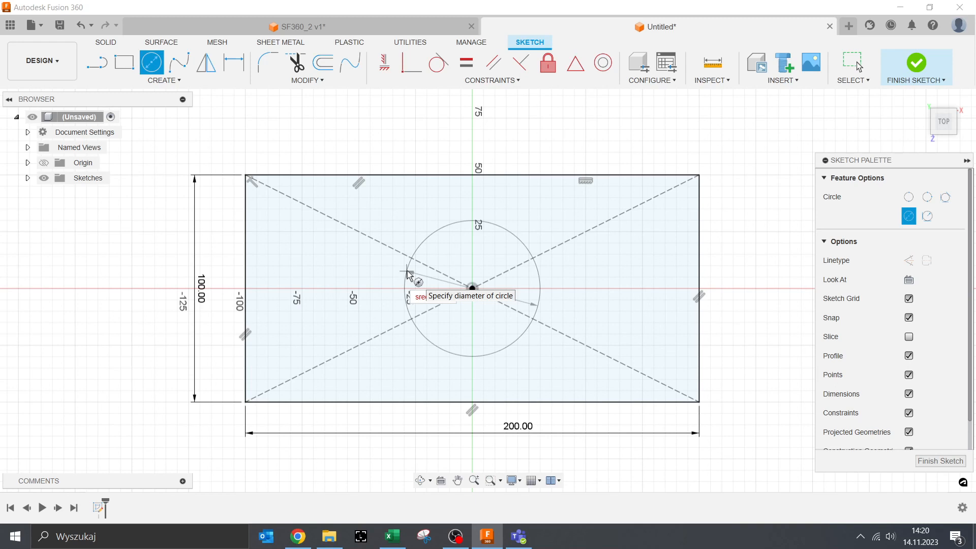
pyautogui.write('50')
pyautogui.press('Return')
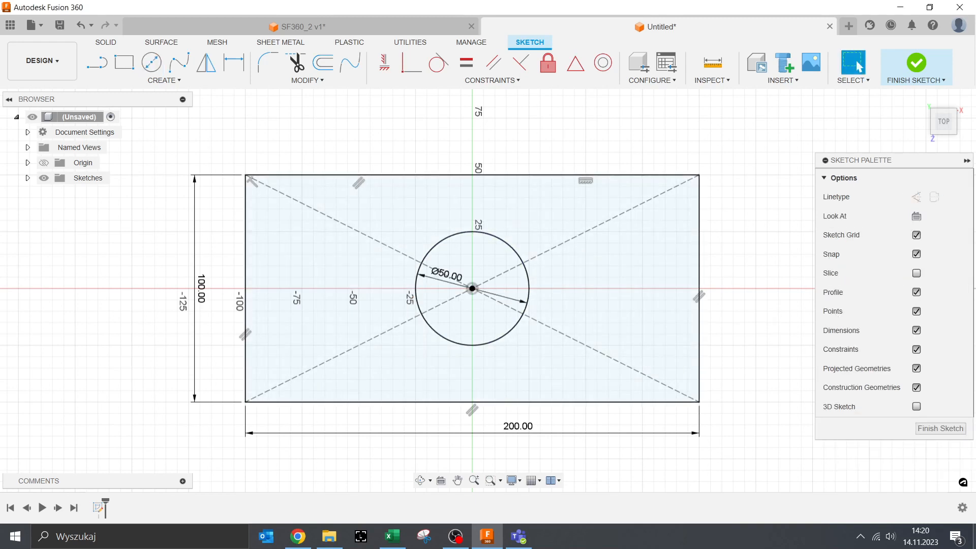
pyautogui.click(941, 428)
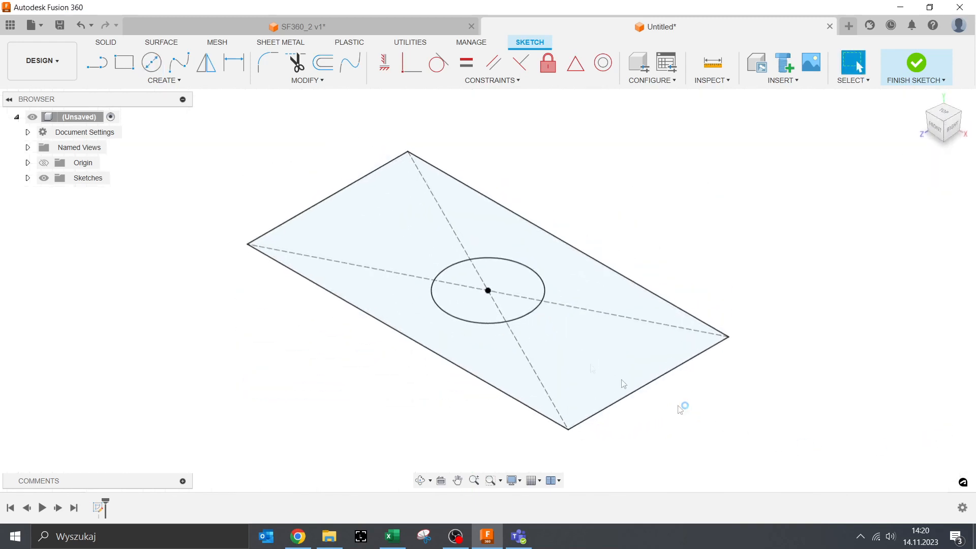
# Extrude the rectangular profile around the circle as a new body with the distance wysokosc = 50
pyautogui.click(123, 62)
pyautogui.click(430, 219)
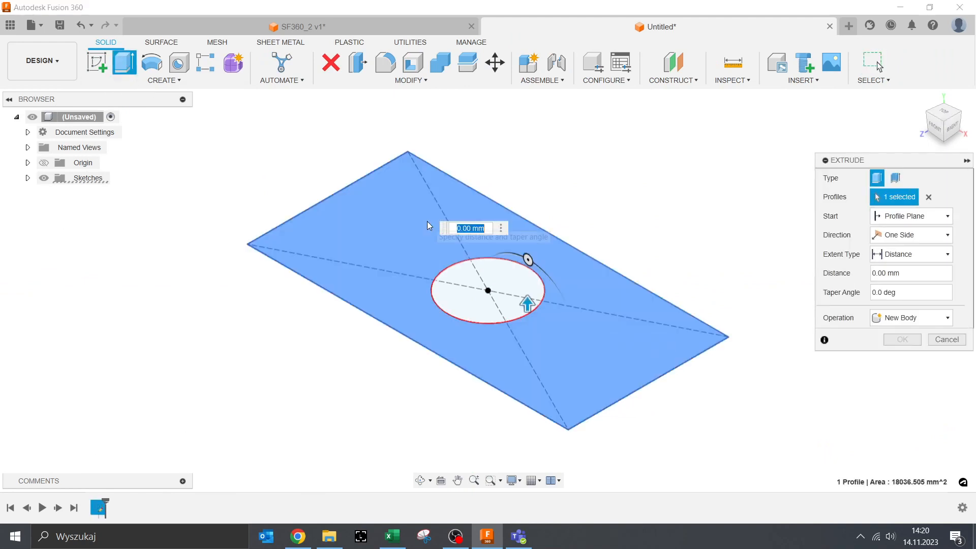
pyautogui.write('wyso')
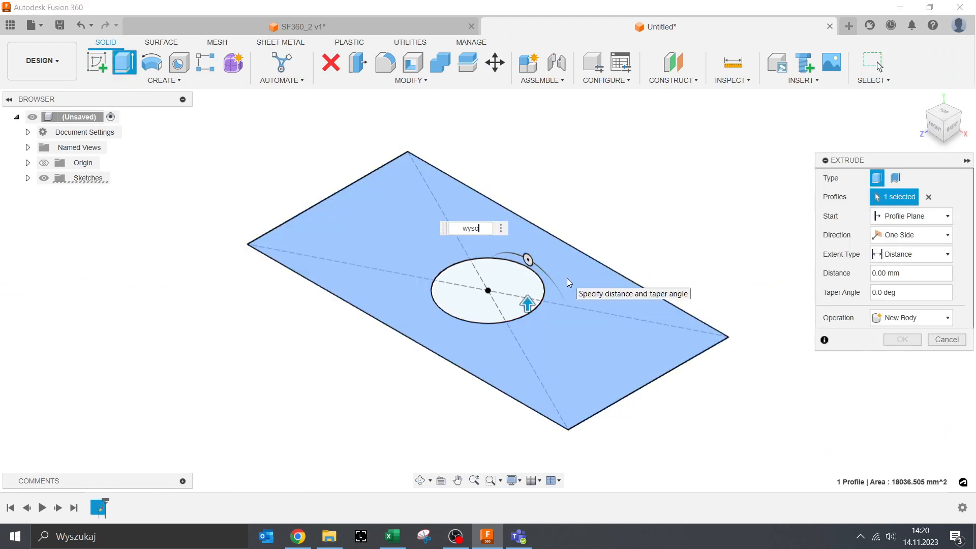
pyautogui.write('kosc = 50')
pyautogui.press('Return')
# Fillet the block's four vertical corner edges with the named radius promien = 5
pyautogui.scroll(-2, 255, 116)
pyautogui.keyDown('shift'); pyautogui.moveTo(350, 178); pyautogui.dragTo(355, 261, button='middle'); pyautogui.keyUp('shift')
pyautogui.click(385, 62)
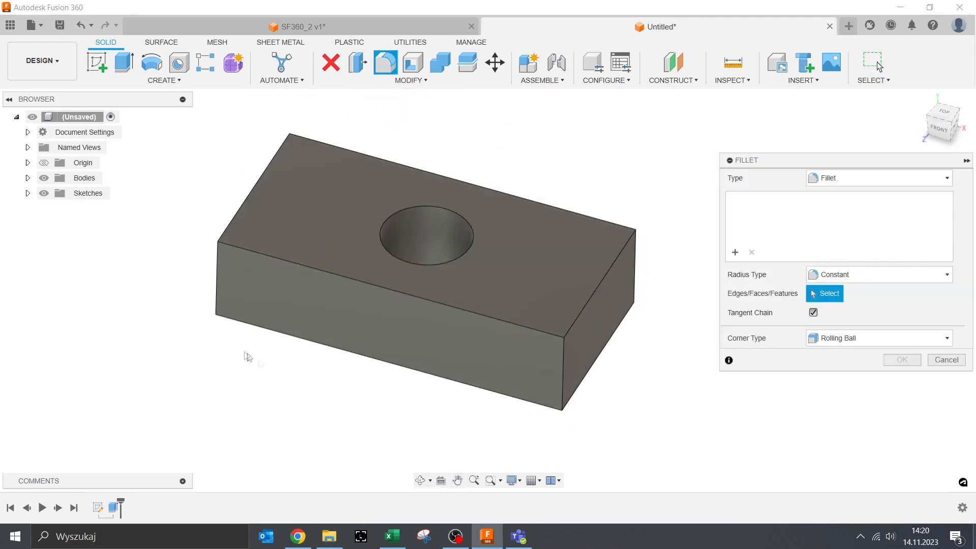
pyautogui.click(217, 285)
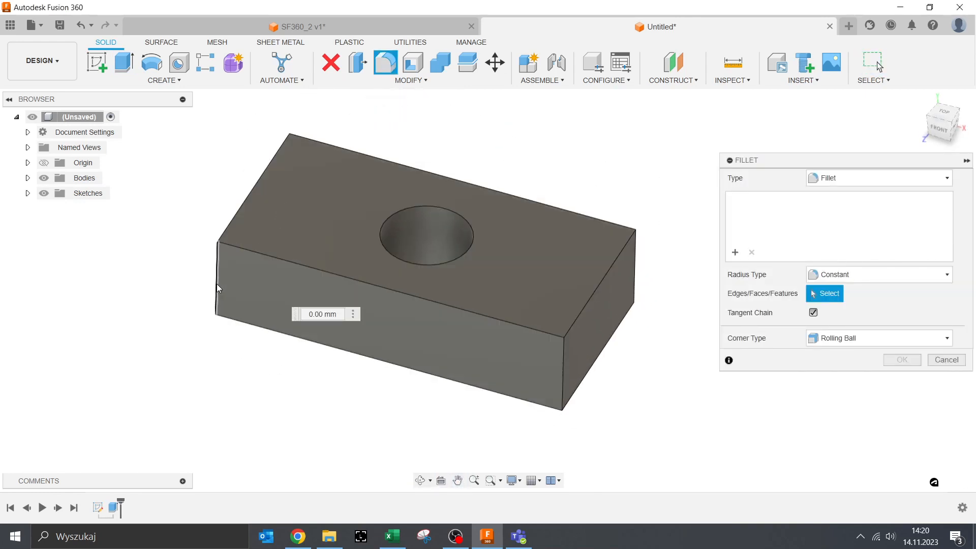
pyautogui.click(564, 392)
pyautogui.click(635, 290)
pyautogui.keyDown('shift'); pyautogui.moveTo(636, 274); pyautogui.dragTo(783, 215, button='middle'); pyautogui.keyUp('shift')
pyautogui.click(324, 210)
pyautogui.doubleClick(846, 202)
pyautogui.write('pro')
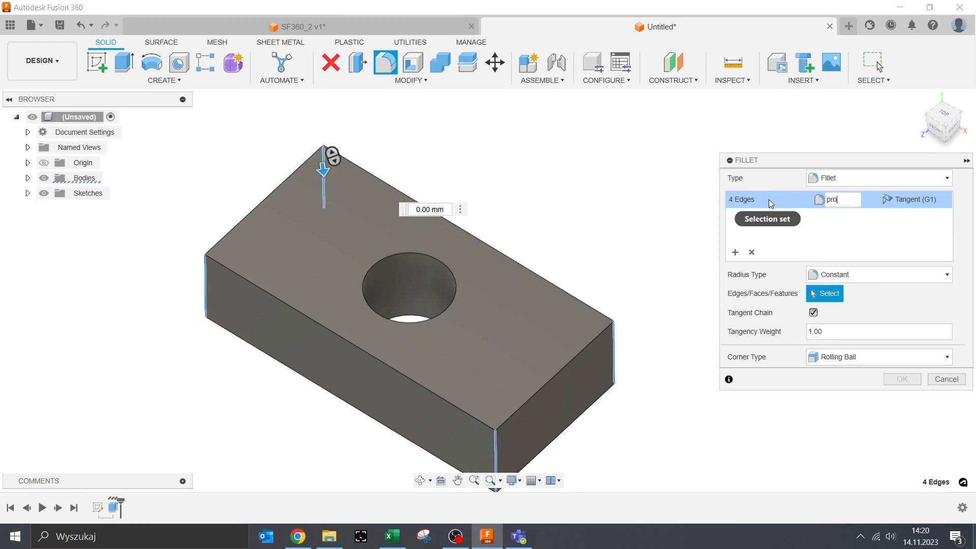
pyautogui.write('mien = 5')
pyautogui.press('Return')
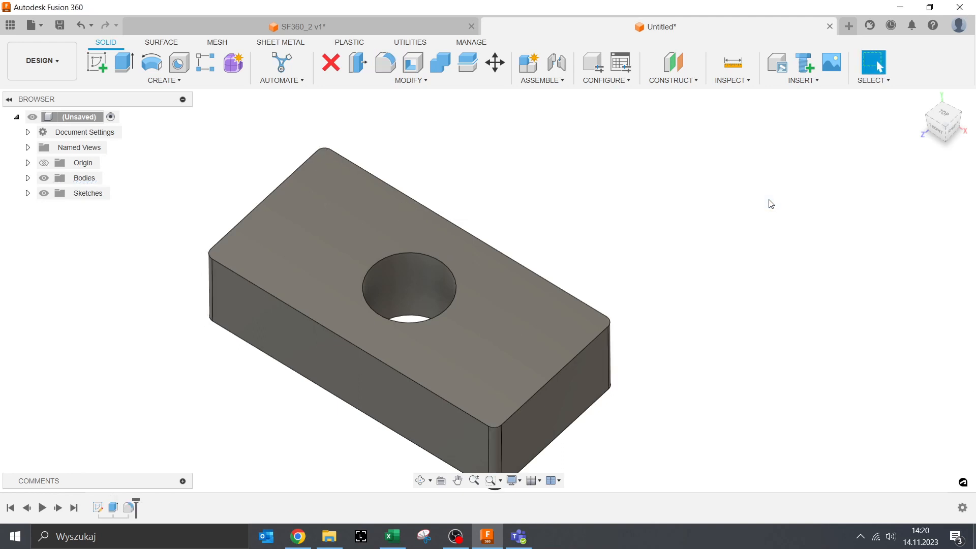
# Create a configuration table for the design, widen it, and expand the Bodies folder
pyautogui.scroll(-3, 654, 277)
pyautogui.keyDown('shift'); pyautogui.moveTo(584, 307); pyautogui.dragTo(511, 261, button='middle'); pyautogui.keyUp('shift')
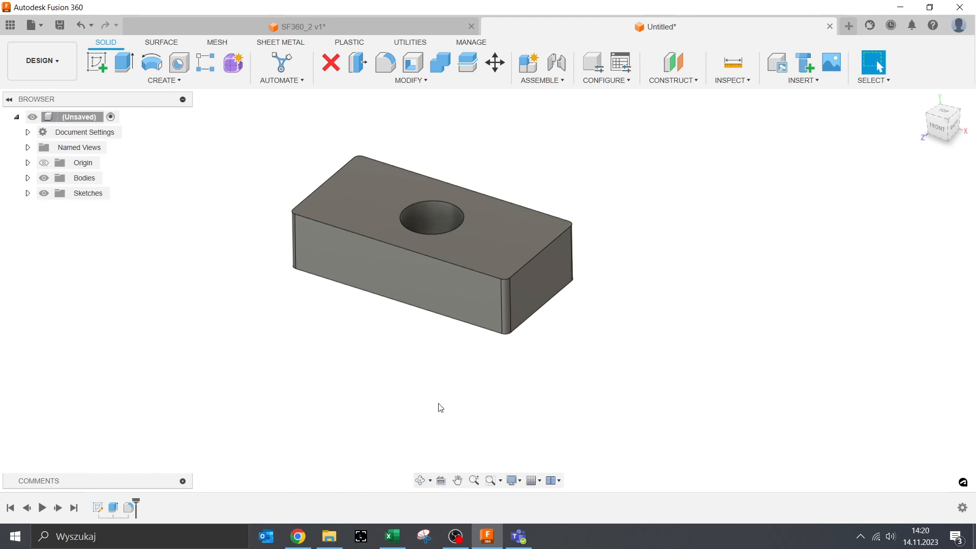
pyautogui.moveTo(553, 260); pyautogui.dragTo(484, 276, button='middle')
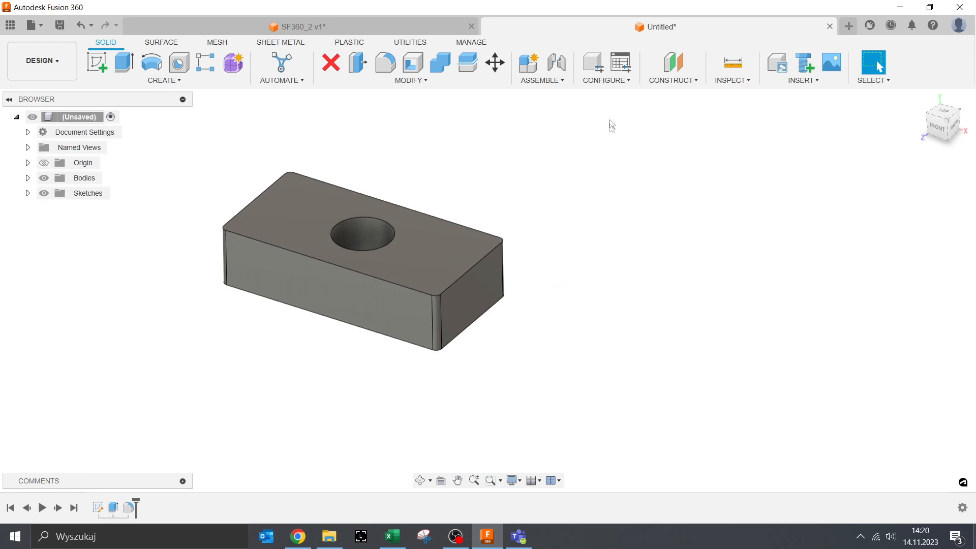
pyautogui.click(601, 71)
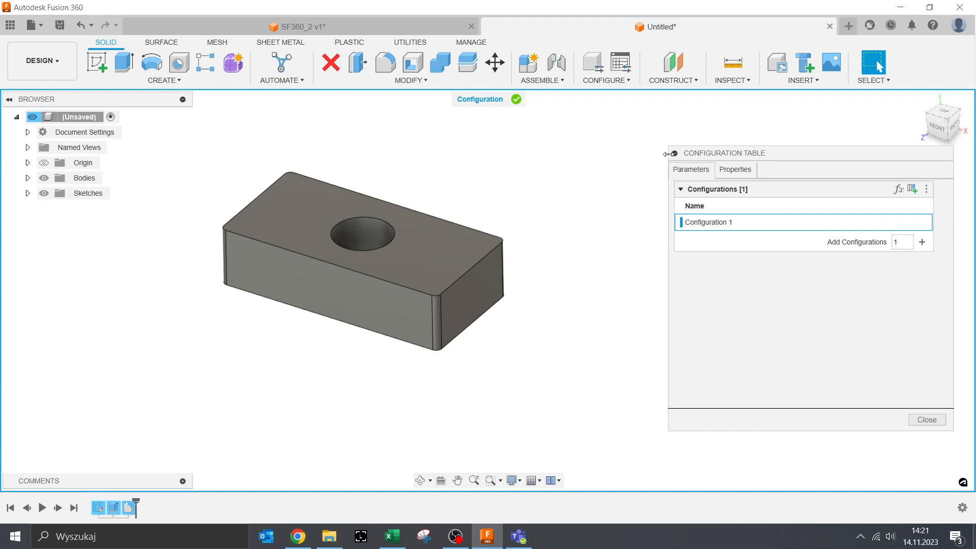
pyautogui.moveTo(669, 157); pyautogui.dragTo(583, 156)
pyautogui.click(28, 179)
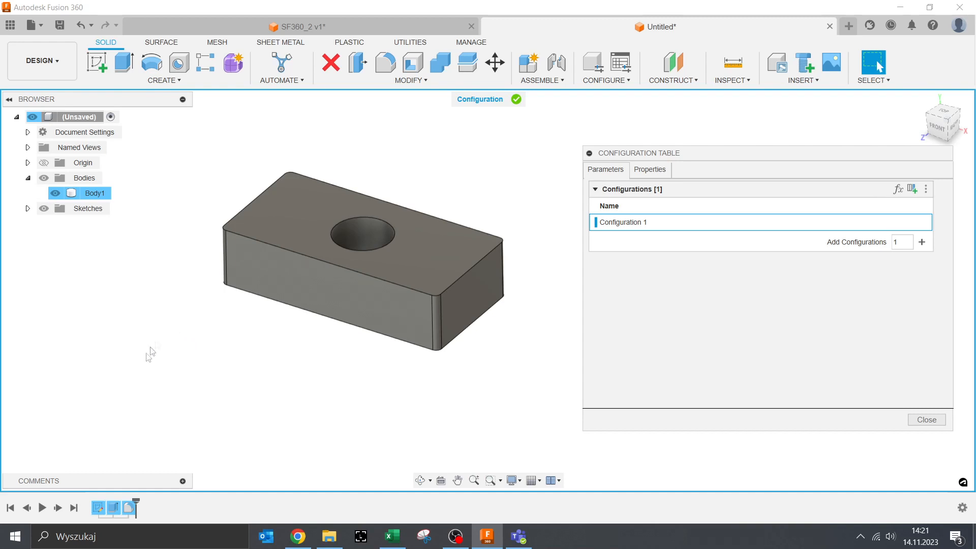
# Add the sketch dimensions szerokosc, dlugosc and srednica to the configuration table
pyautogui.click(99, 510)
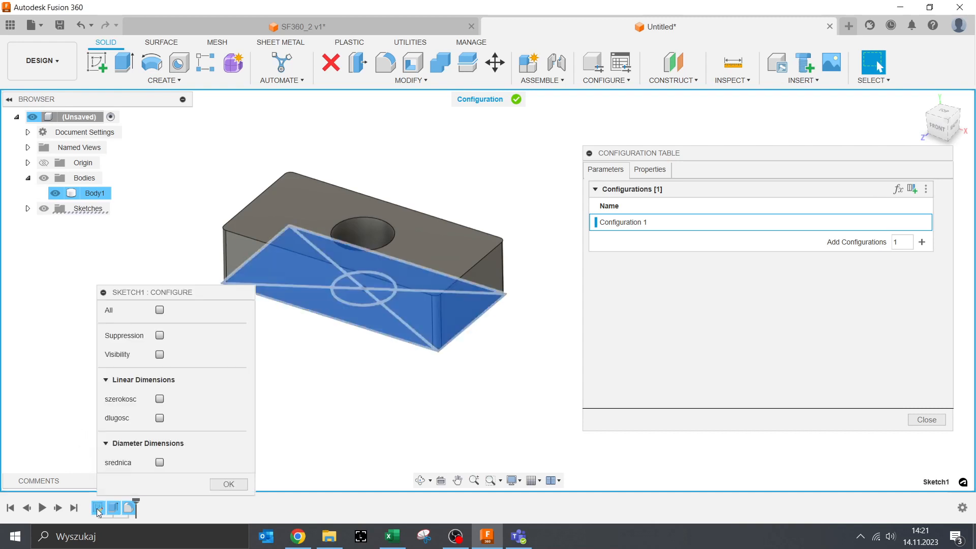
pyautogui.click(159, 398)
pyautogui.click(160, 418)
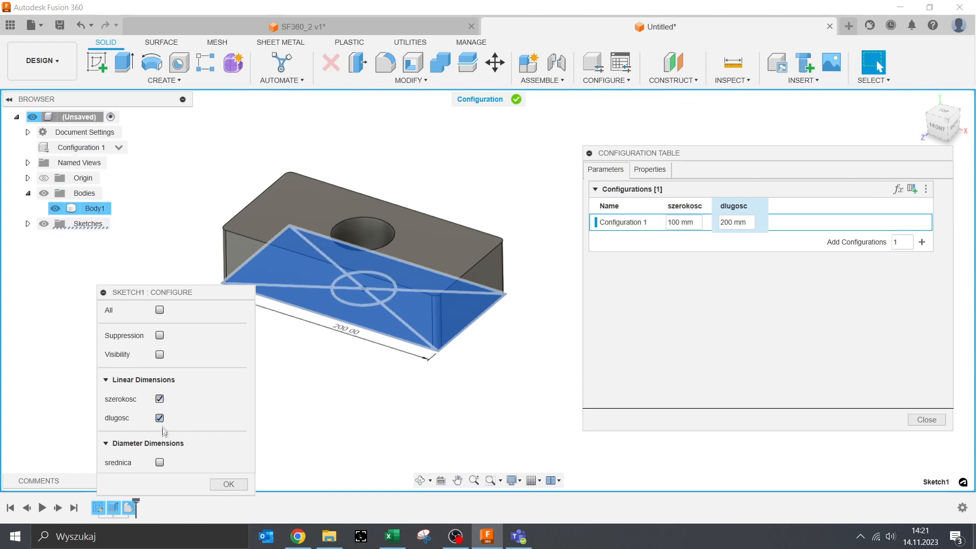
pyautogui.click(160, 462)
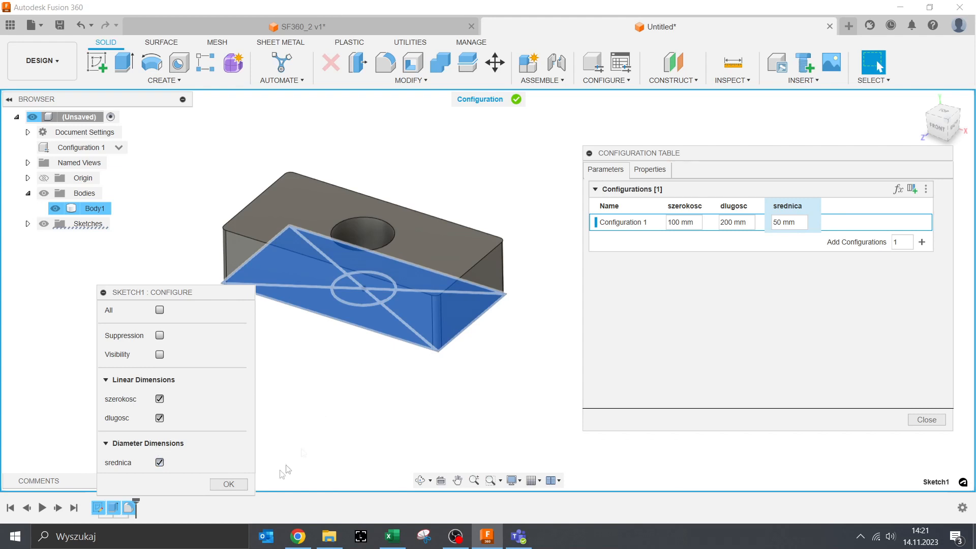
pyautogui.click(229, 484)
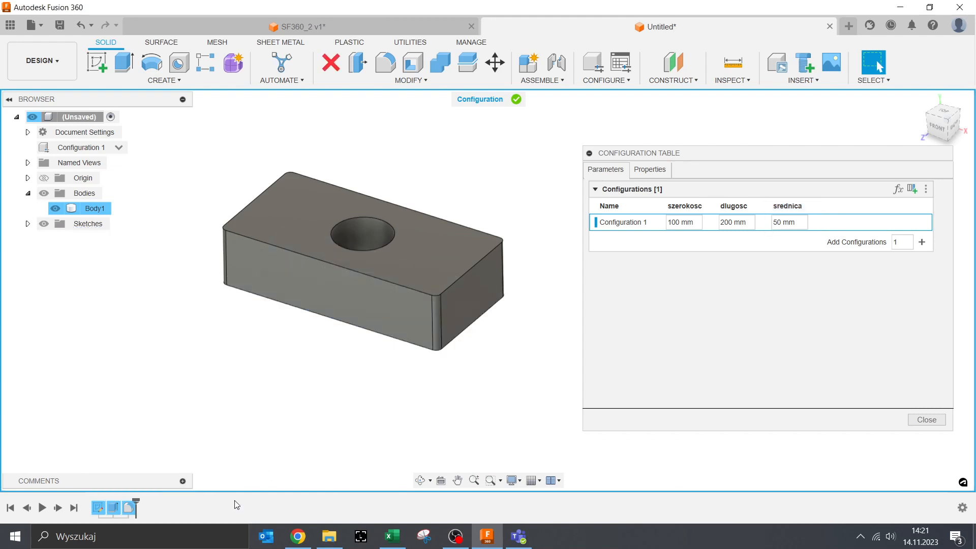
# Add the extrusion's distance and the fillet's suppression and radius to the configuration table
pyautogui.click(113, 508)
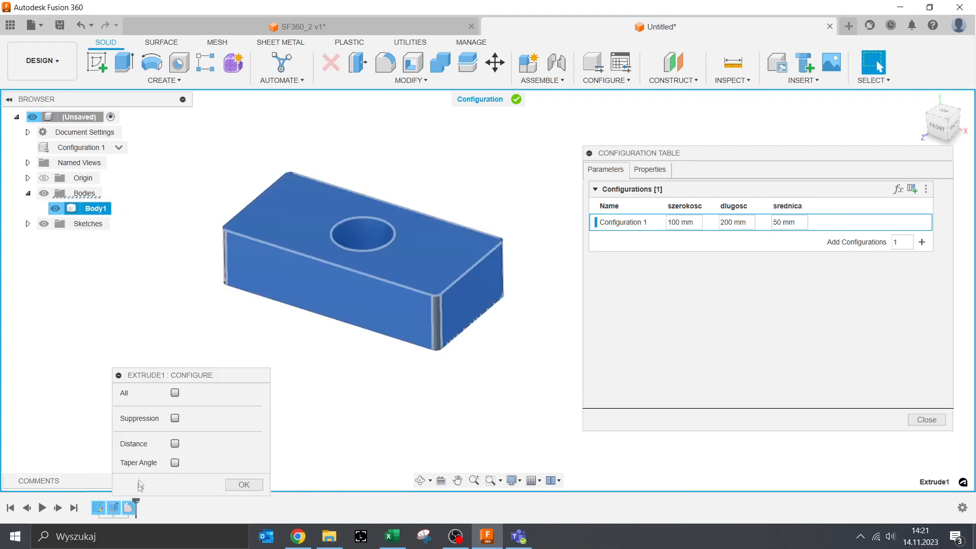
pyautogui.click(175, 443)
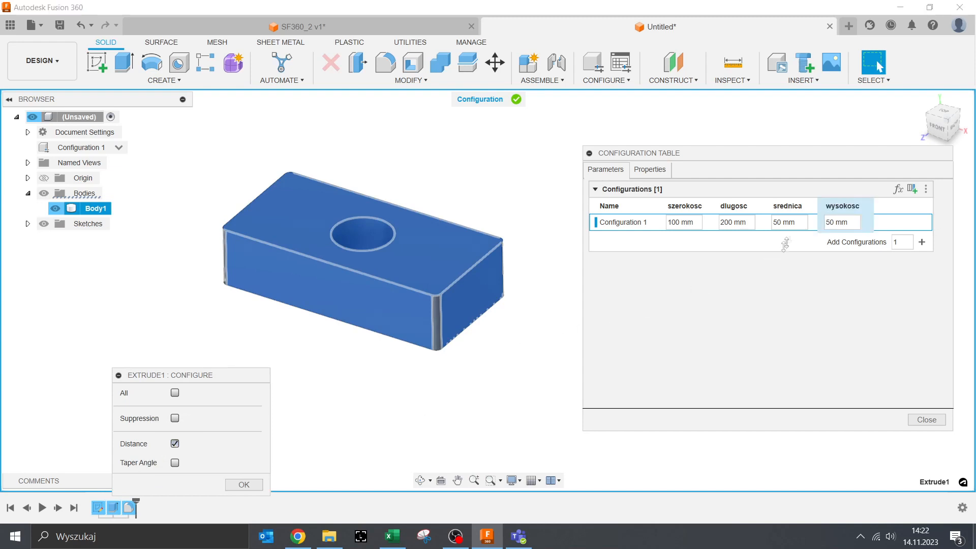
pyautogui.click(130, 507)
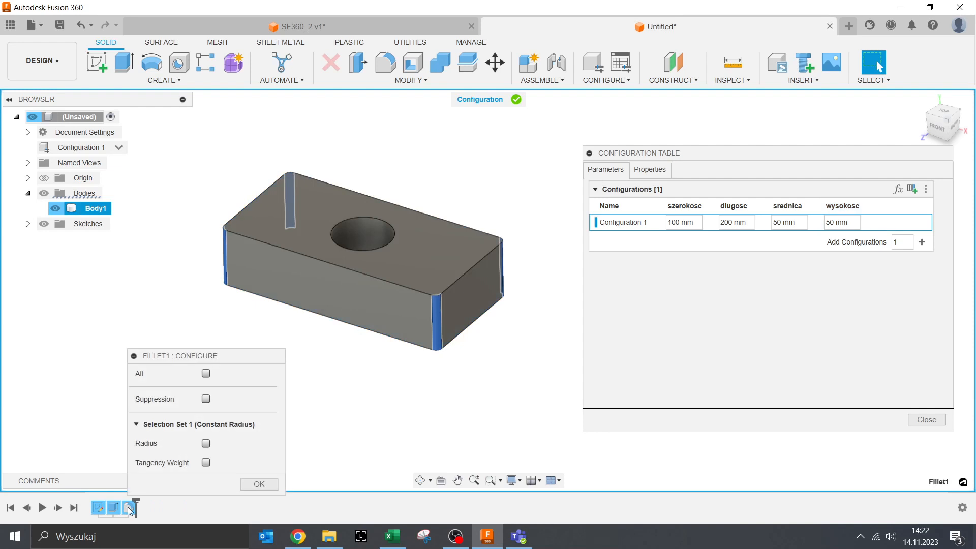
pyautogui.click(206, 399)
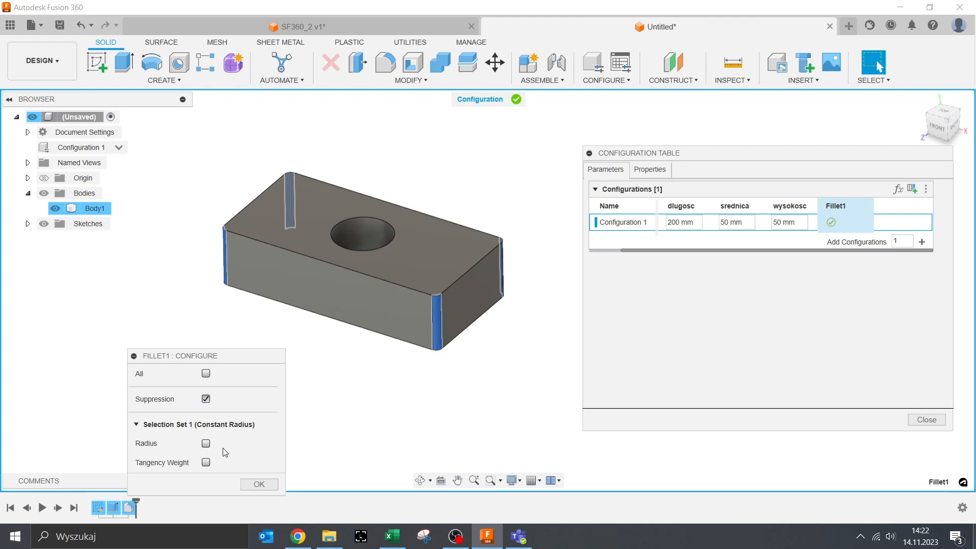
pyautogui.click(206, 444)
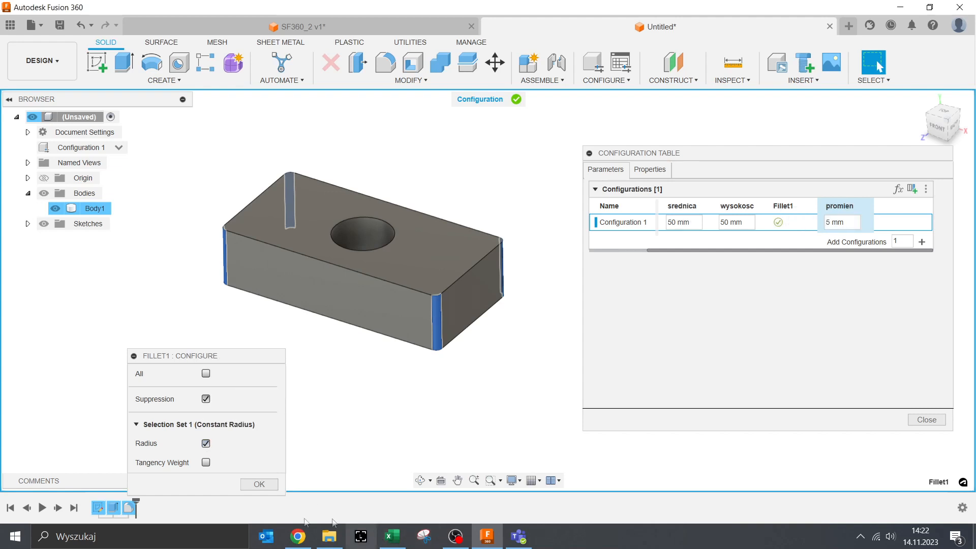
pyautogui.click(259, 484)
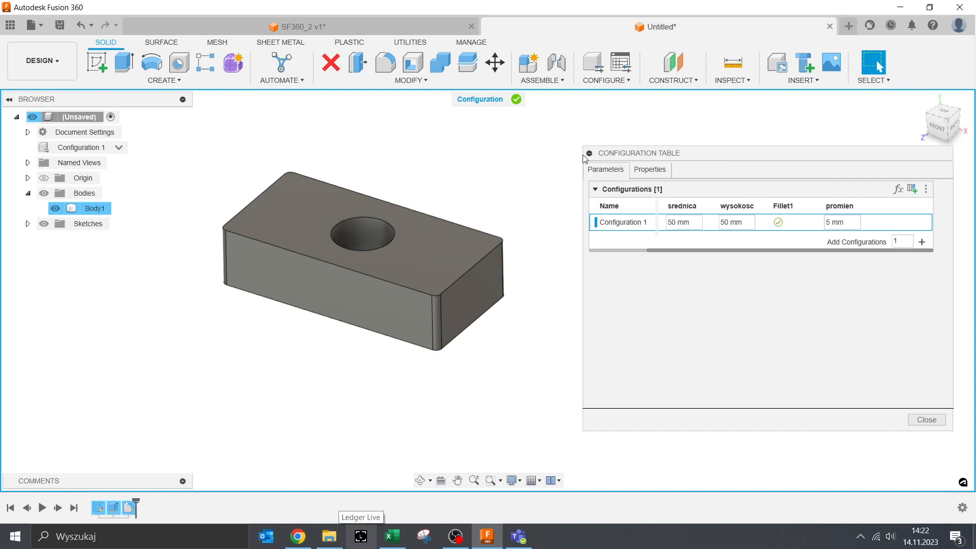
# Widen the configuration table to show all parameter columns and add four more configurations
pyautogui.moveTo(585, 158); pyautogui.dragTo(409, 165)
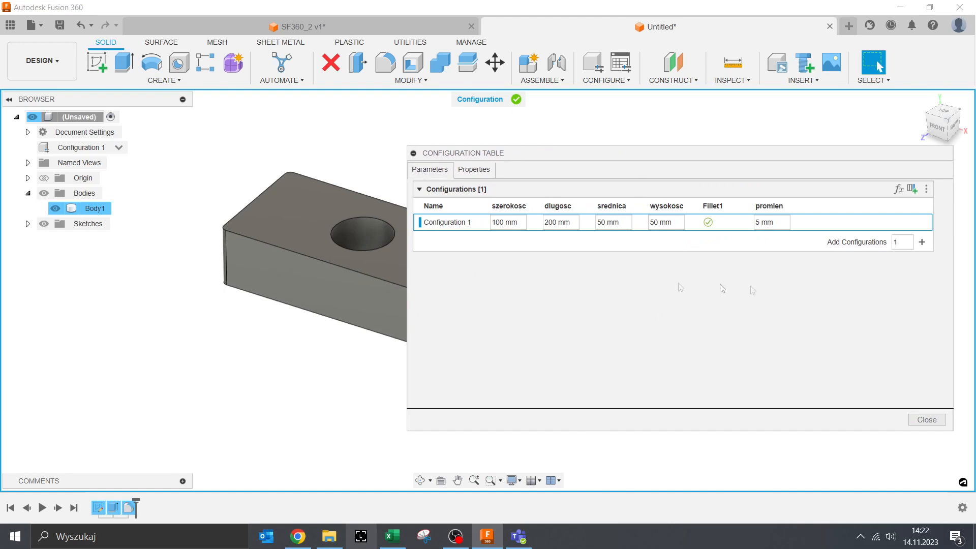
pyautogui.scroll(-3, 267, 410)
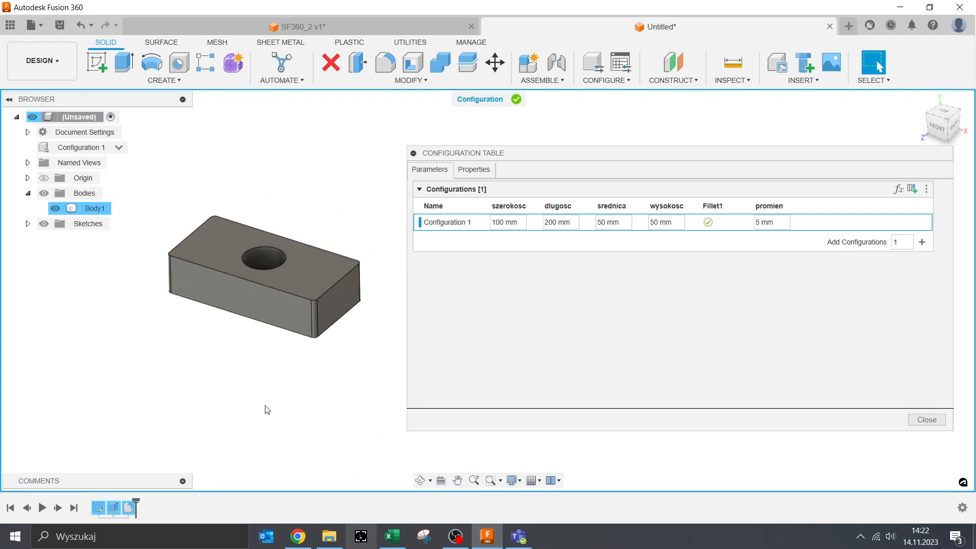
pyautogui.click(896, 242)
pyautogui.write('4')
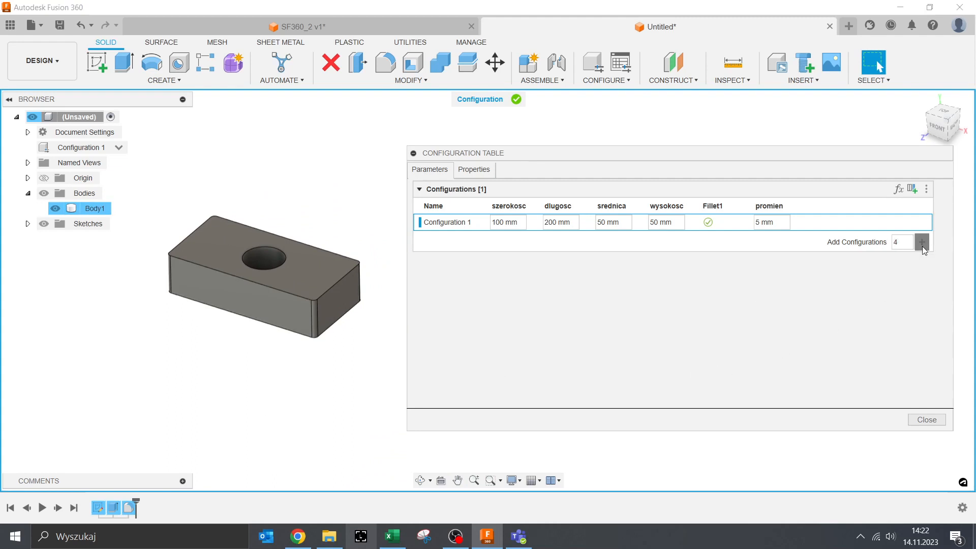
pyautogui.click(922, 242)
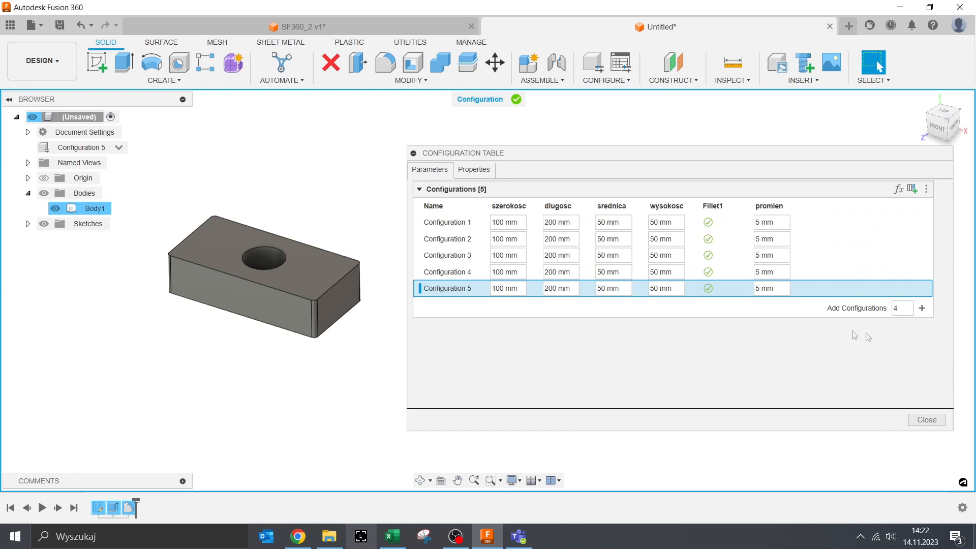
# Rename the first configuration in the table as C1
pyautogui.click(456, 223)
pyautogui.rightClick(455, 224)
pyautogui.click(478, 241)
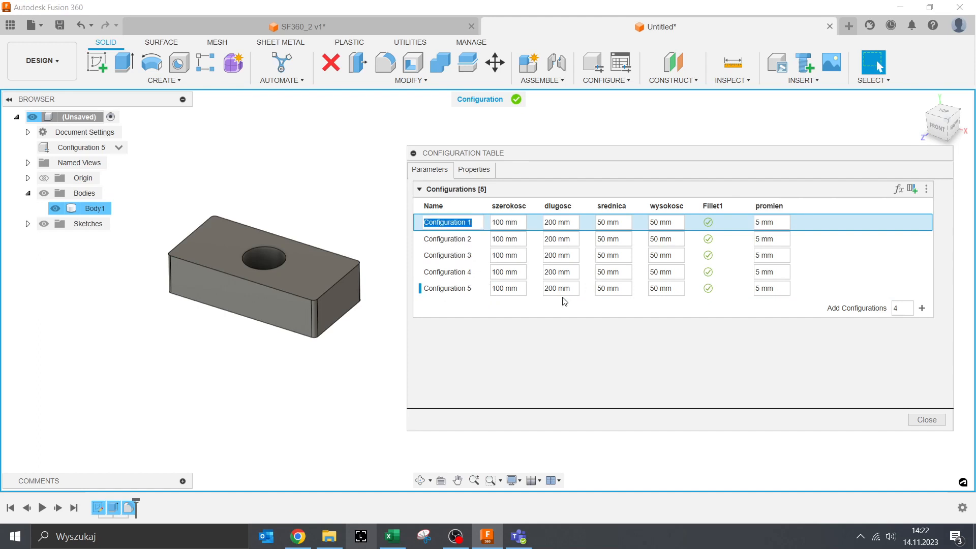
pyautogui.write('C1')
pyautogui.press('Return')
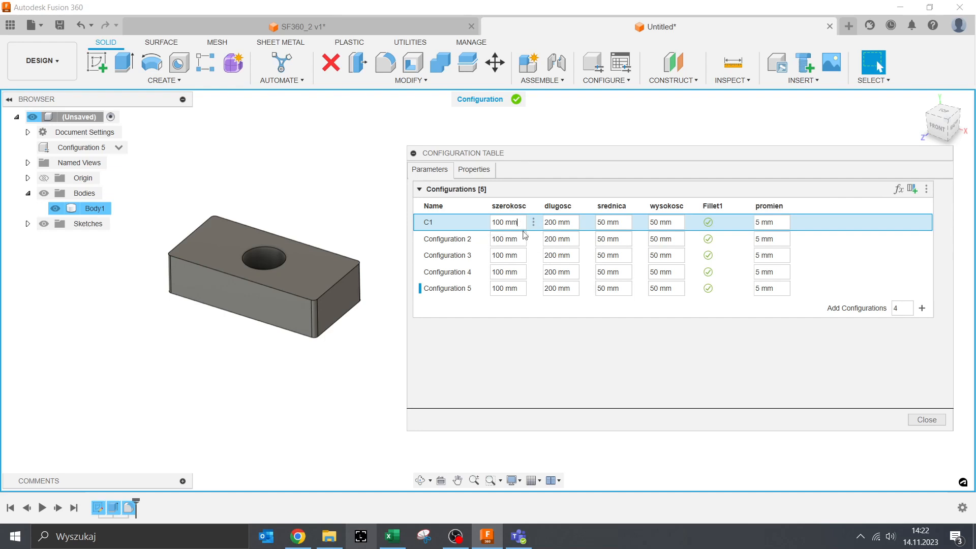
# Give C1 szerokosc 150, dlugosc 250, srednica 100, wysokosc 10 and promien 25 mm, and activate that configuration
pyautogui.click(519, 223)
pyautogui.write('150')
pyautogui.click(576, 224)
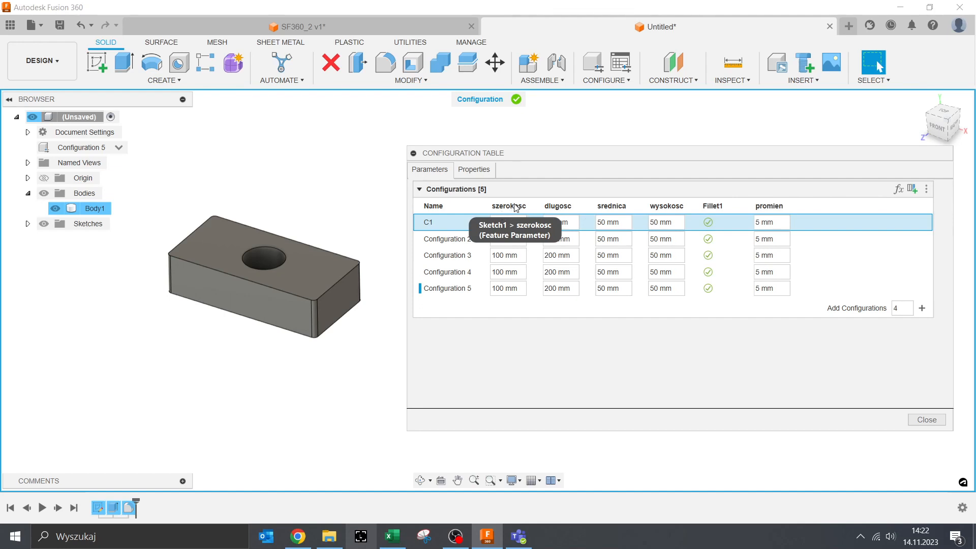
pyautogui.click(615, 222)
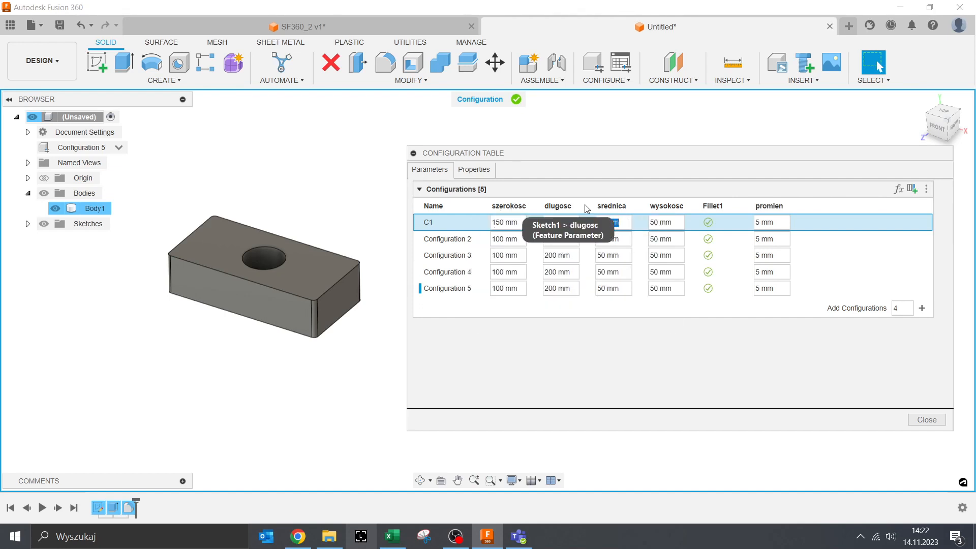
pyautogui.write('100')
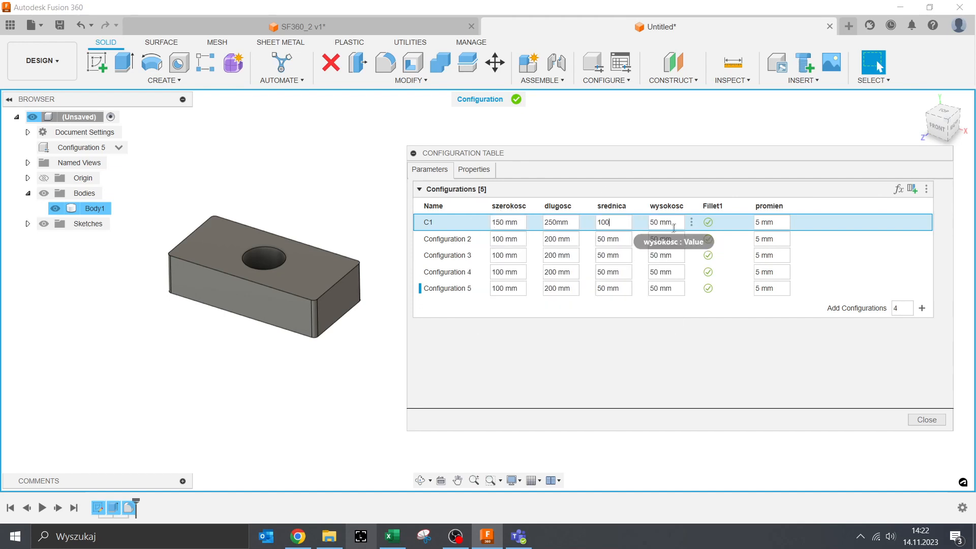
pyautogui.moveTo(676, 225); pyautogui.dragTo(644, 223)
pyautogui.write('10')
pyautogui.moveTo(773, 223); pyautogui.dragTo(754, 222)
pyautogui.write('25')
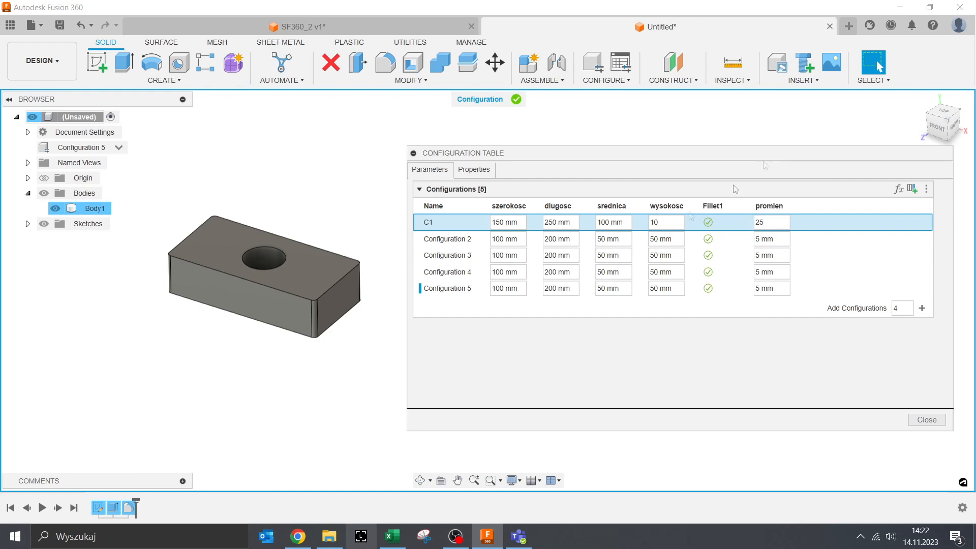
pyautogui.click(472, 242)
pyautogui.doubleClick(456, 225)
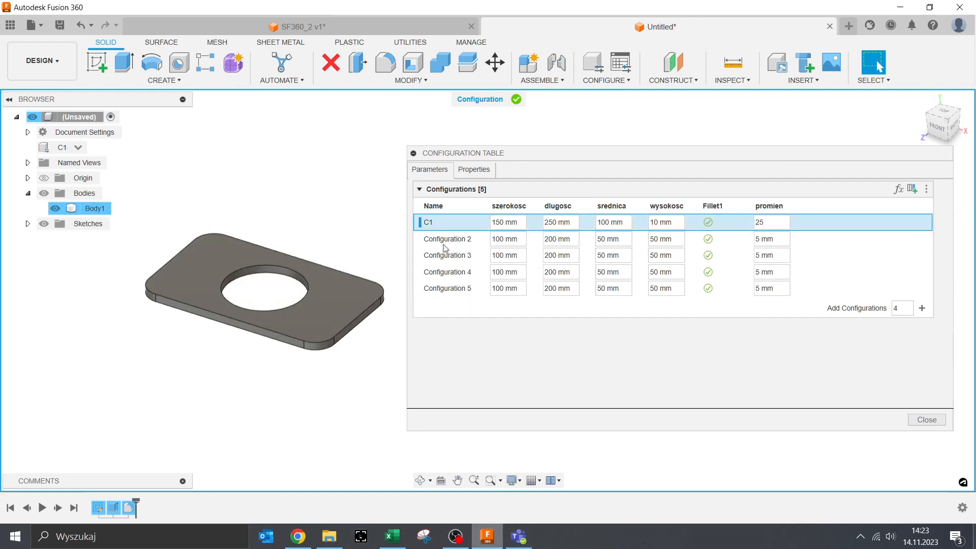
# Rename the second and third configurations as C2 and C3
pyautogui.rightClick(444, 240)
pyautogui.click(470, 260)
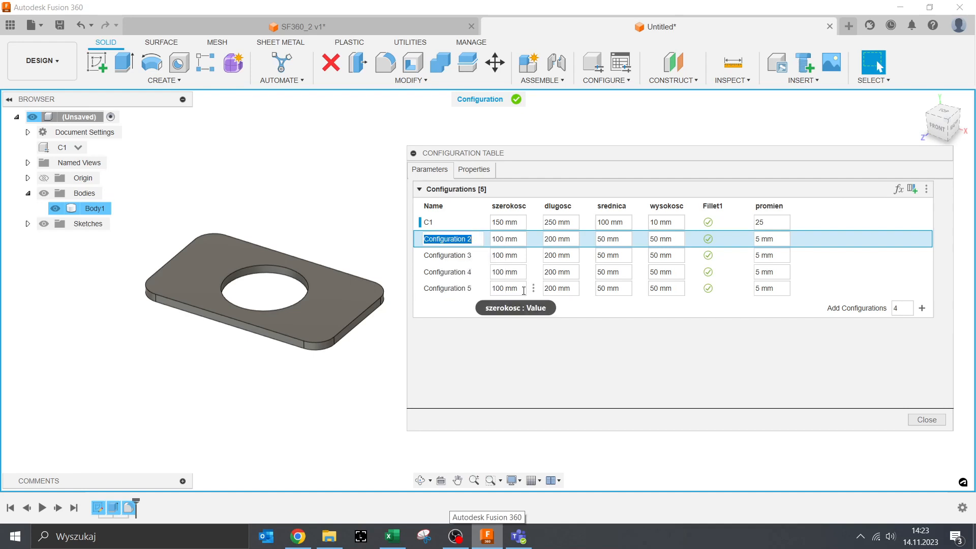
pyautogui.write('C2')
pyautogui.rightClick(448, 261)
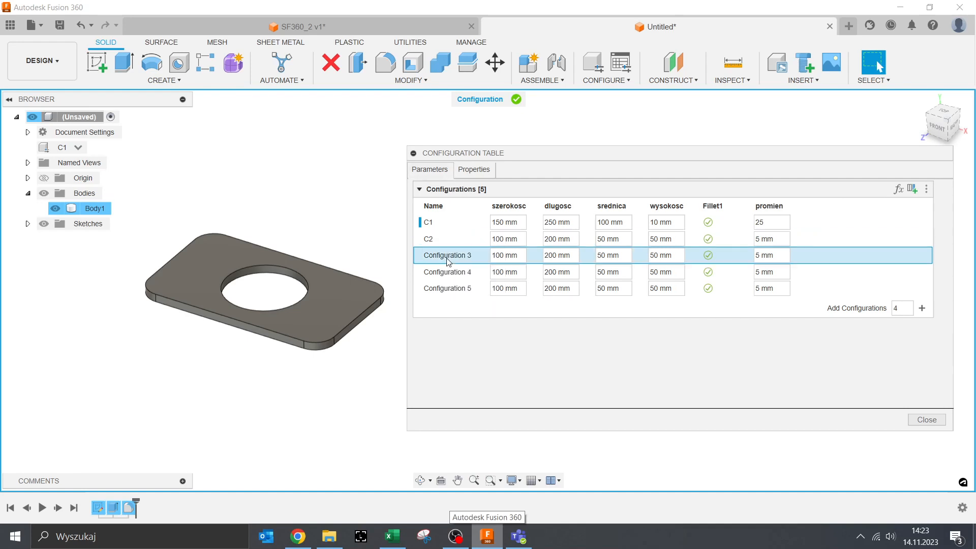
pyautogui.click(452, 276)
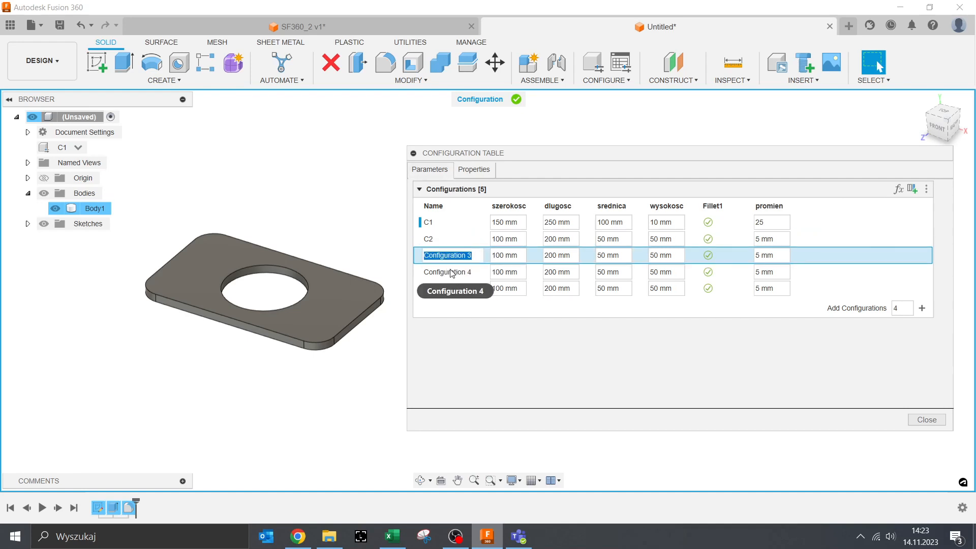
pyautogui.write('C')
pyautogui.press('Return')
# Rename the fourth and fifth configurations as C4 and C5
pyautogui.rightClick(431, 271)
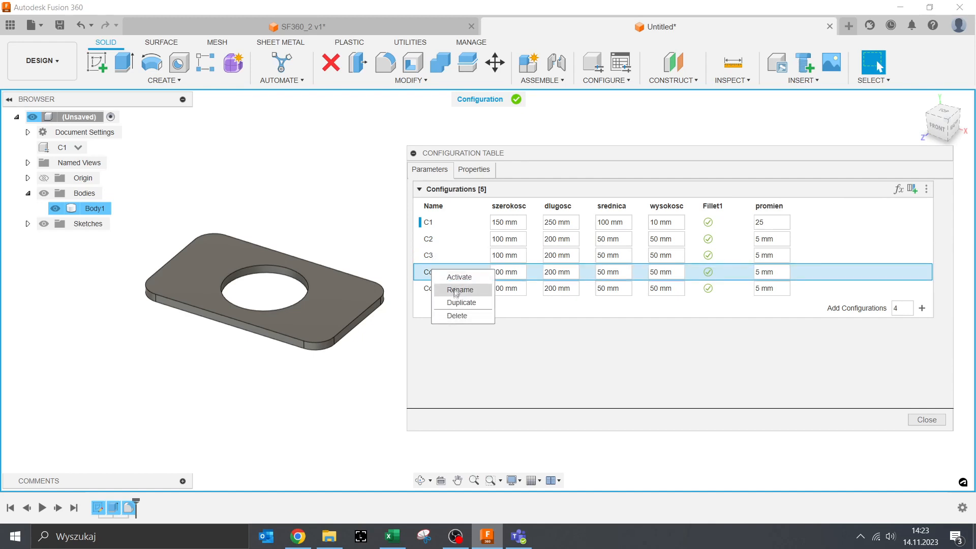
pyautogui.click(456, 291)
pyautogui.write('C')
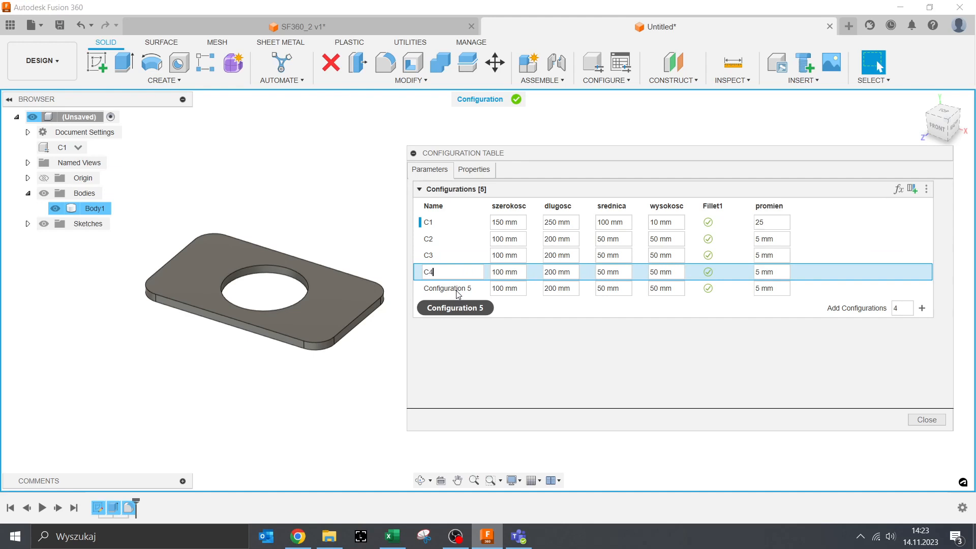
pyautogui.write('4')
pyautogui.press('Return')
pyautogui.rightClick(457, 291)
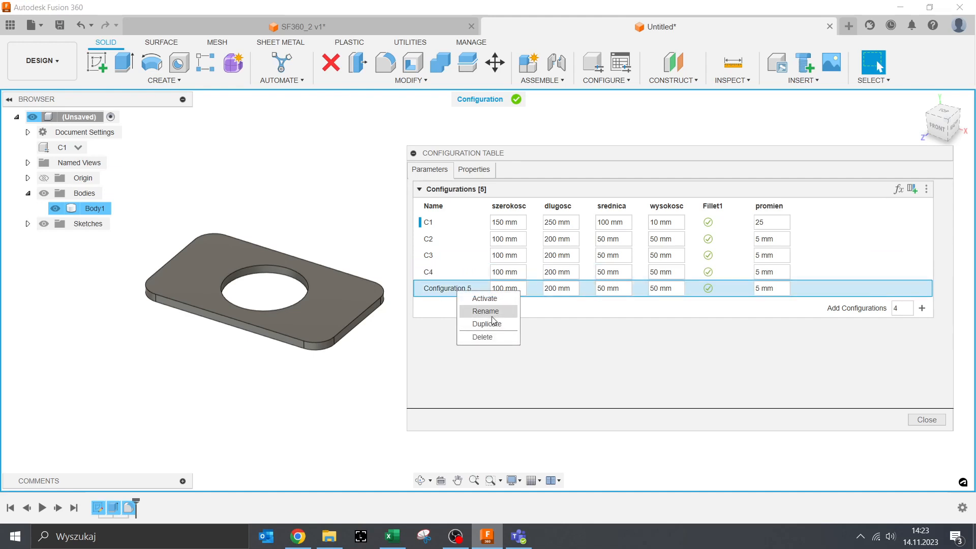
pyautogui.click(489, 312)
pyautogui.write('C5')
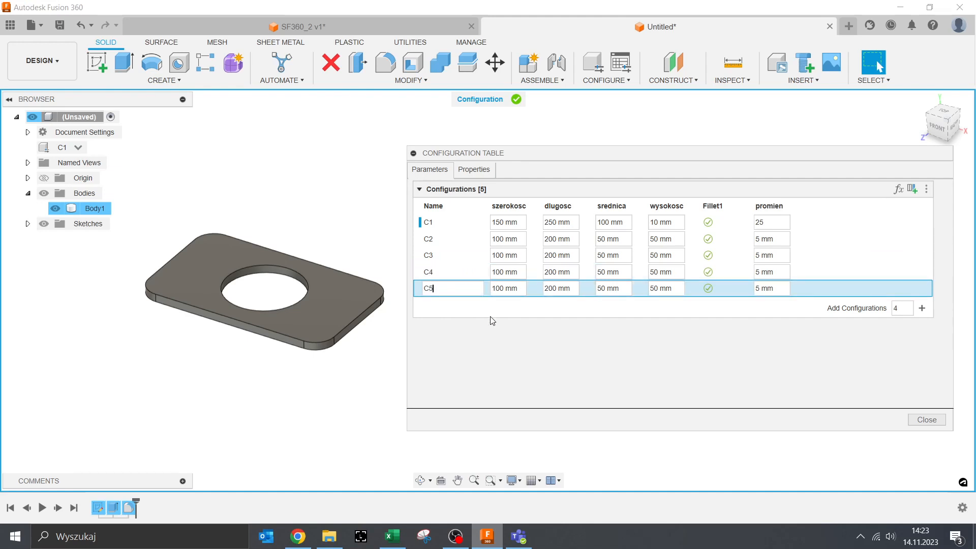
# Suppress the Fillet1 feature in configuration C3
pyautogui.moveTo(553, 240); pyautogui.dragTo(544, 240)
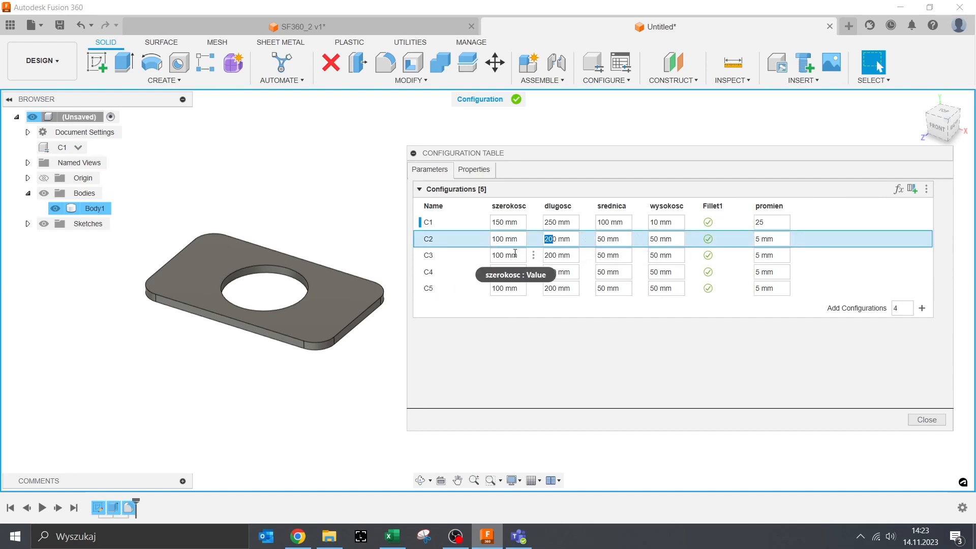
pyautogui.click(708, 261)
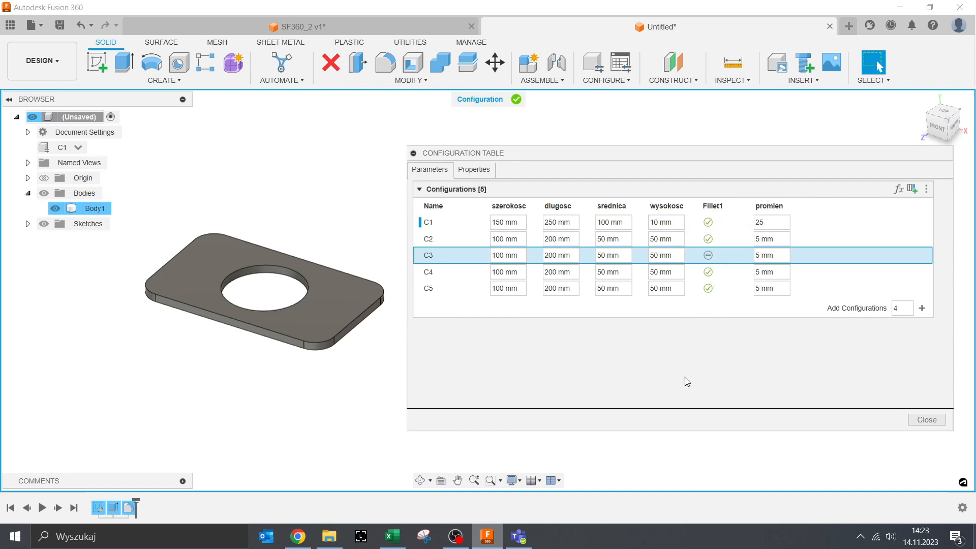
# Set szerokosc to 80 mm and dlugosc to 100 mm for configuration C4
pyautogui.doubleClick(513, 273)
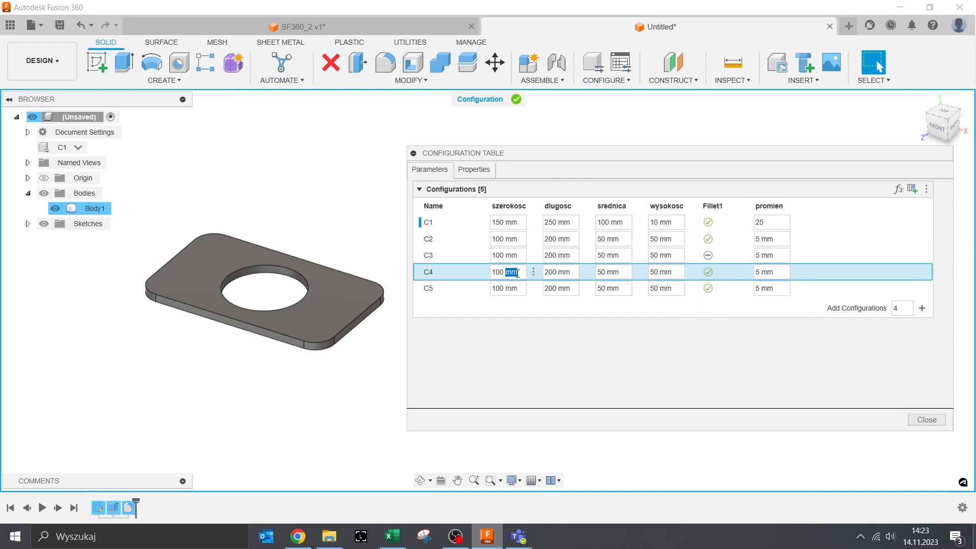
pyautogui.doubleClick(499, 272)
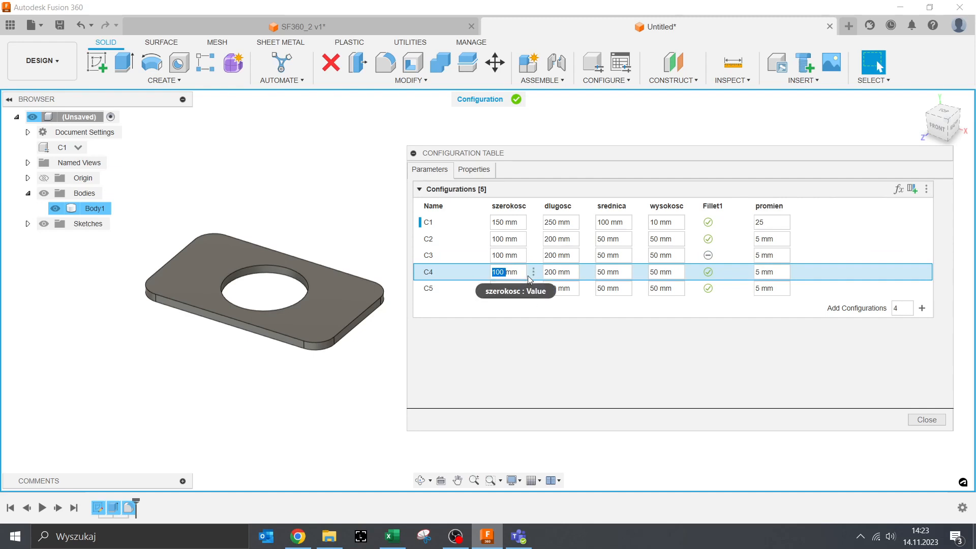
pyautogui.write('80')
pyautogui.click(558, 274)
pyautogui.write('100')
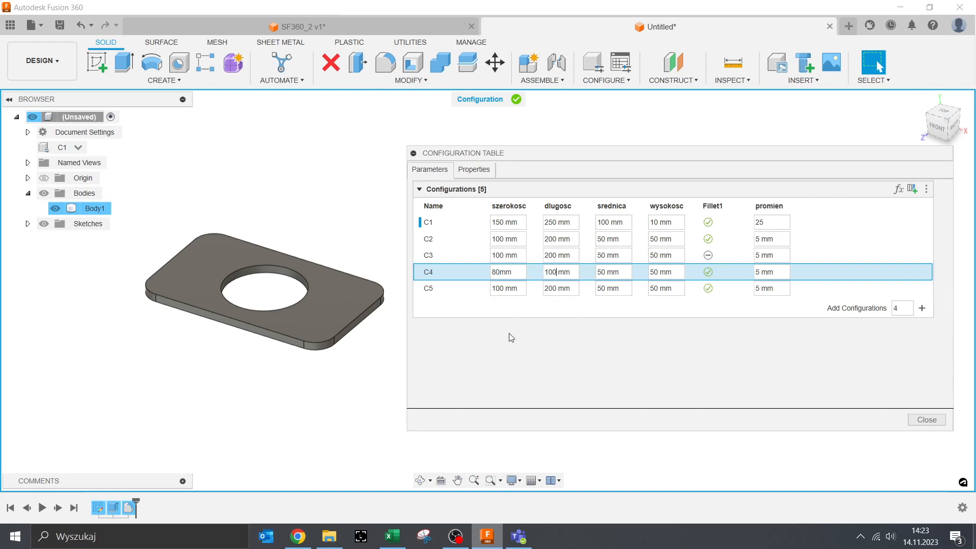
# Set srednica to 30 mm, wysokosc to 100 mm and promien to 30 mm for configuration C4
pyautogui.click(598, 274)
pyautogui.press('Delete')
pyautogui.press('Delete')
pyautogui.press('Delete')
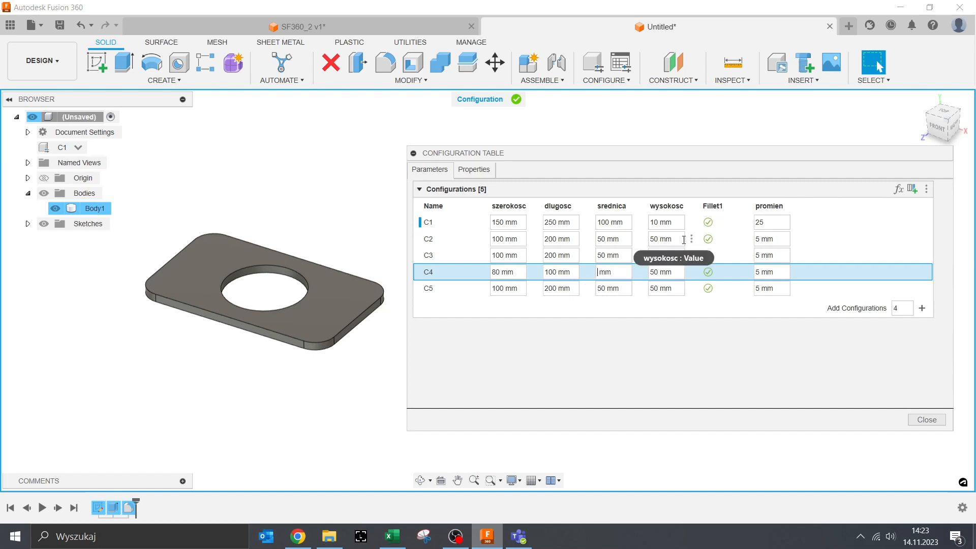
pyautogui.moveTo(659, 273); pyautogui.dragTo(656, 273)
pyautogui.write('10')
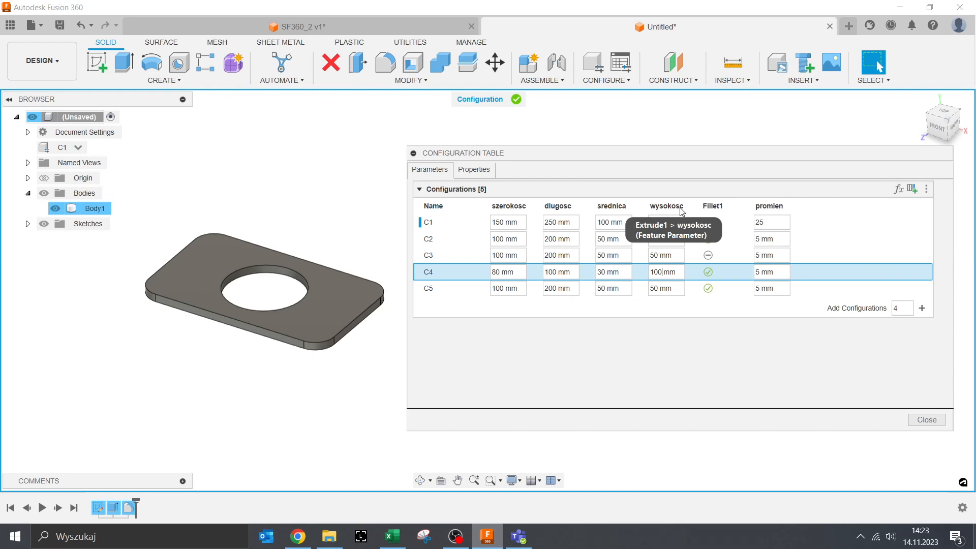
pyautogui.moveTo(782, 273); pyautogui.dragTo(702, 276)
pyautogui.write('30')
# Set szerokosc to 80 mm, srednica to 60 mm and promien to 2 mm for configuration C5
pyautogui.click(520, 290)
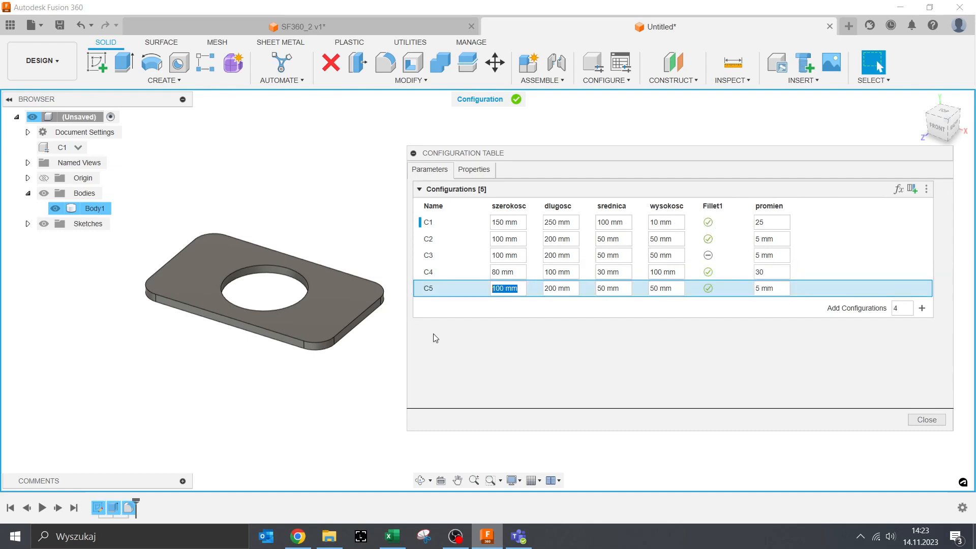
pyautogui.write('80')
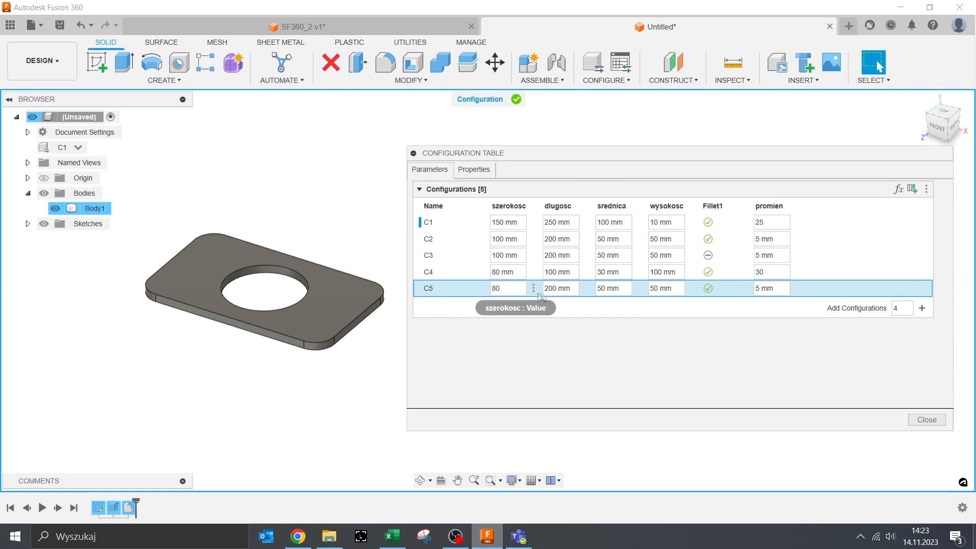
pyautogui.click(607, 289)
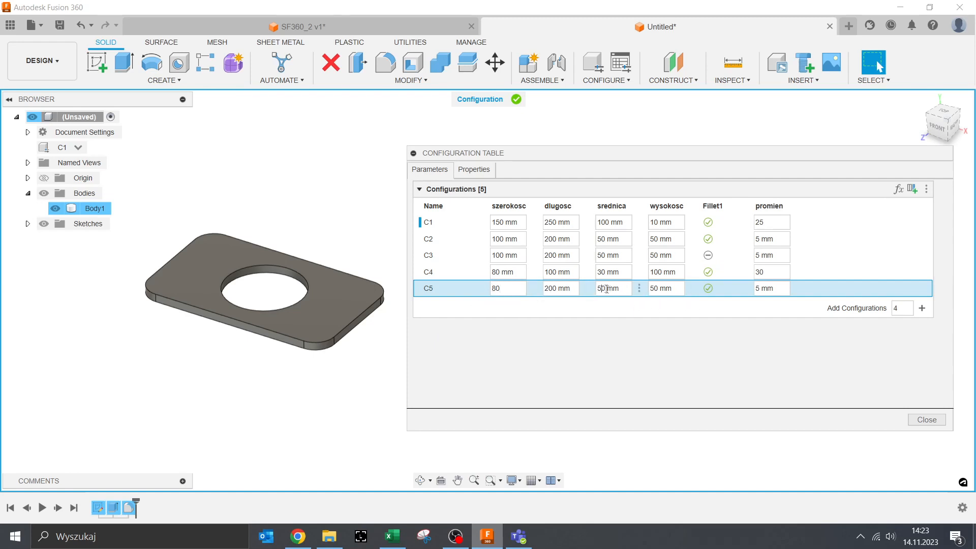
pyautogui.press('BackSpace')
pyautogui.press('BackSpace')
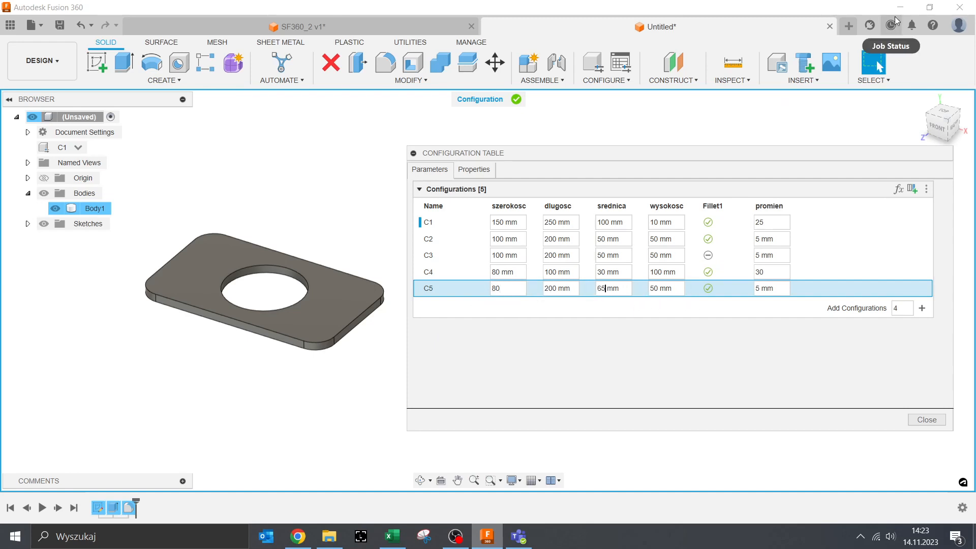
pyautogui.press('Return')
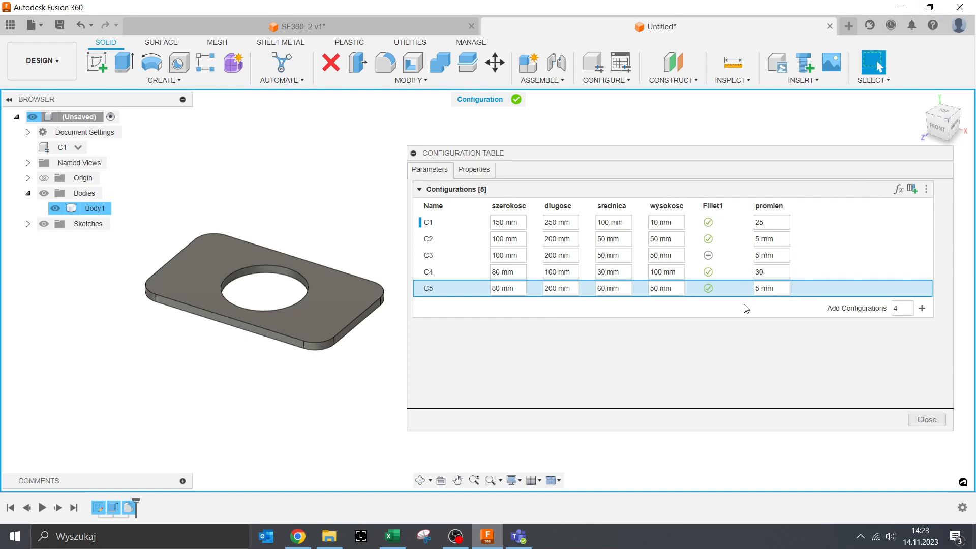
pyautogui.click(757, 290)
pyautogui.press('Delete')
pyautogui.press('Delete')
# Activate configurations C2, C3, C4 and C5 in turn to preview the variants, and close the configuration table
pyautogui.click(448, 239)
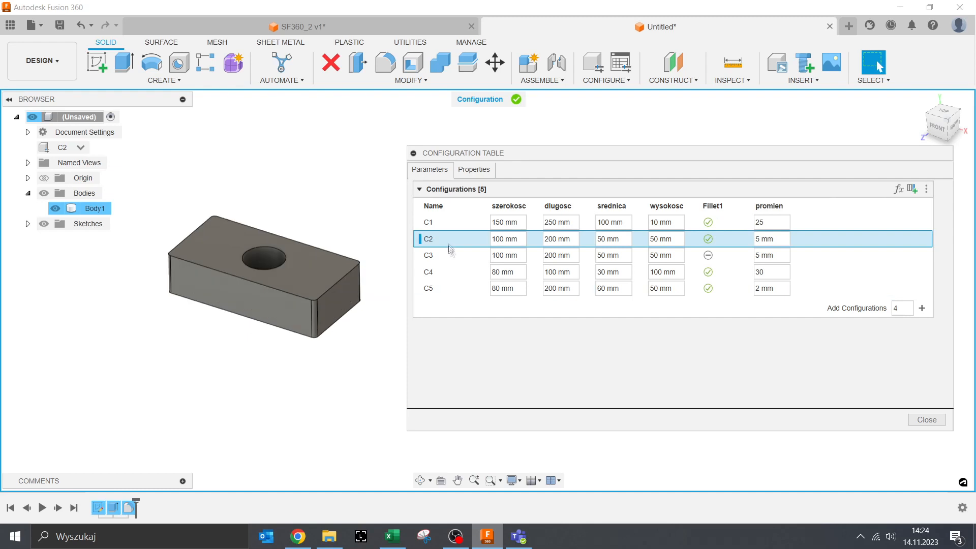
pyautogui.click(449, 255)
pyautogui.click(444, 272)
pyautogui.click(440, 286)
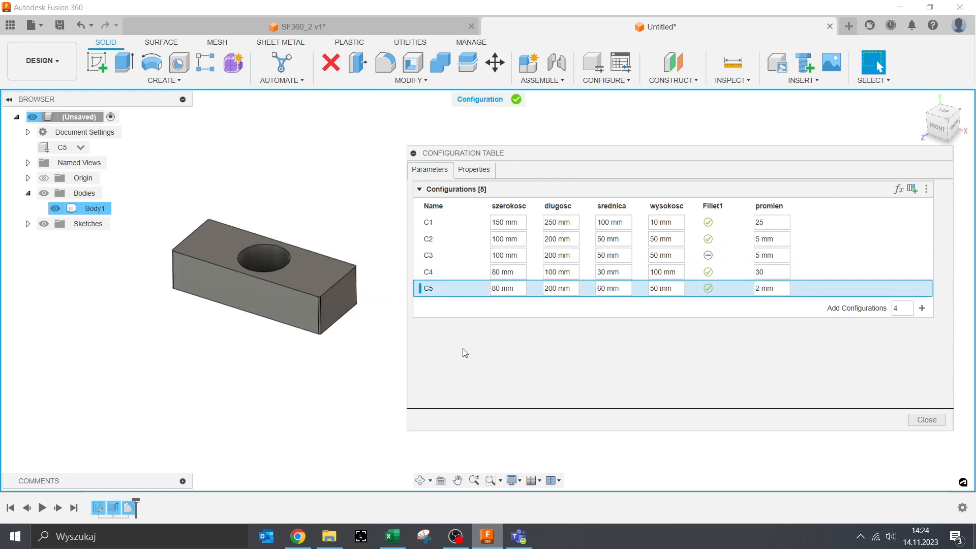
pyautogui.click(926, 420)
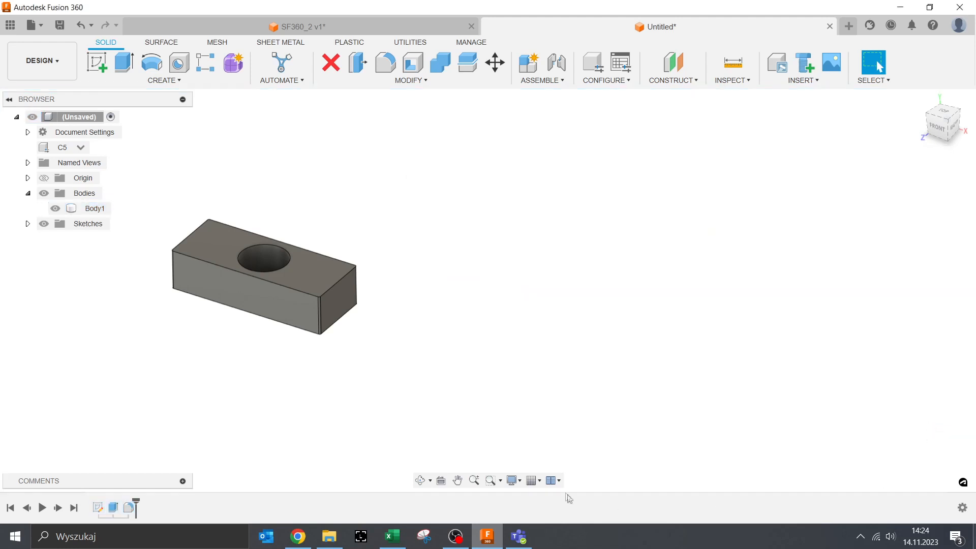
# Switch the model's active configuration from the browser tree through several variants, ending on C3
pyautogui.click(87, 149)
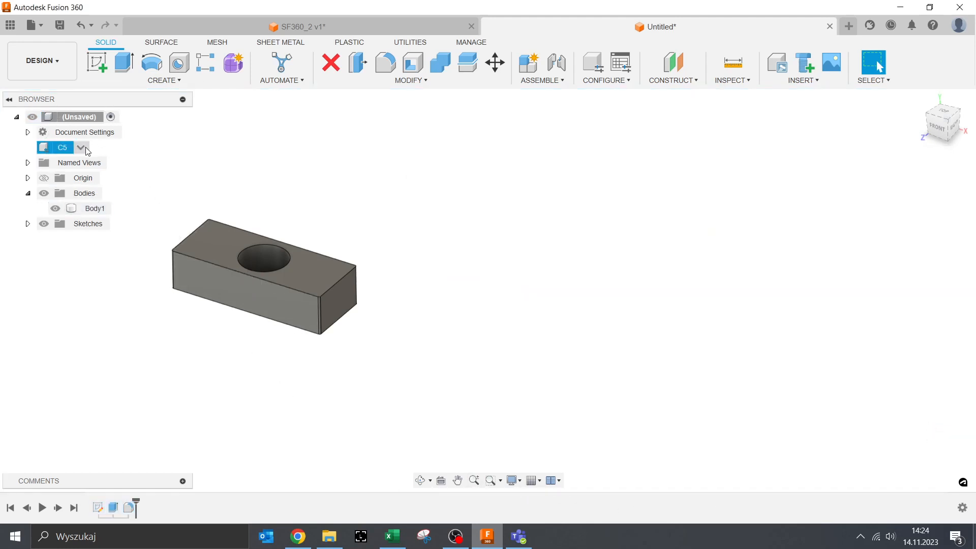
pyautogui.click(87, 149)
pyautogui.click(69, 175)
pyautogui.click(80, 148)
pyautogui.click(79, 187)
pyautogui.click(80, 147)
pyautogui.click(77, 199)
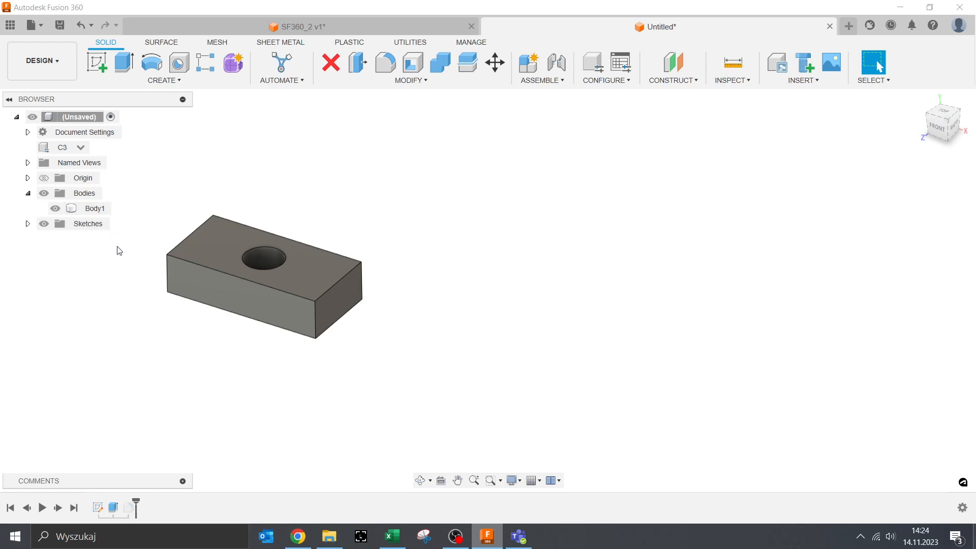
# Add the appearance of Body1 as a configurable property in the configuration table
pyautogui.click(96, 208)
pyautogui.rightClick(98, 209)
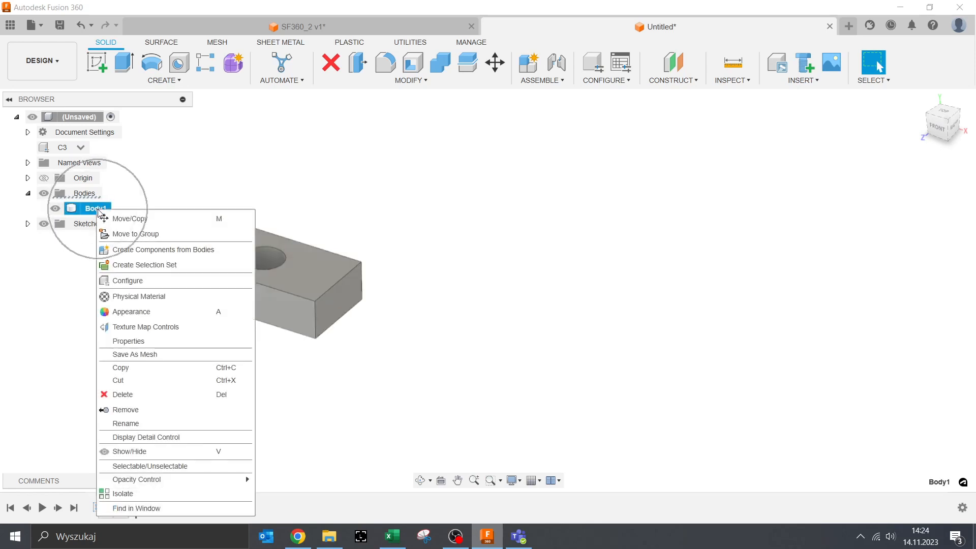
pyautogui.click(122, 281)
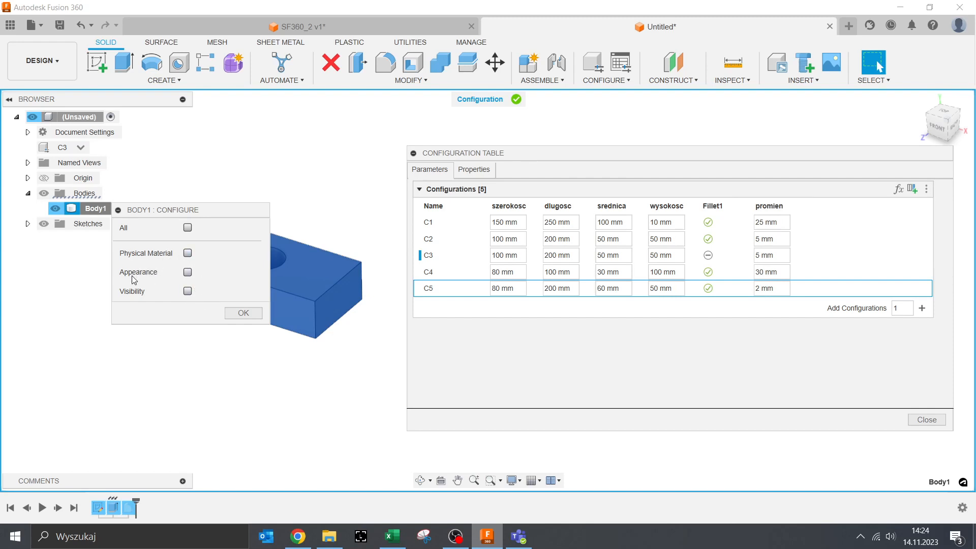
pyautogui.press('ctrl')
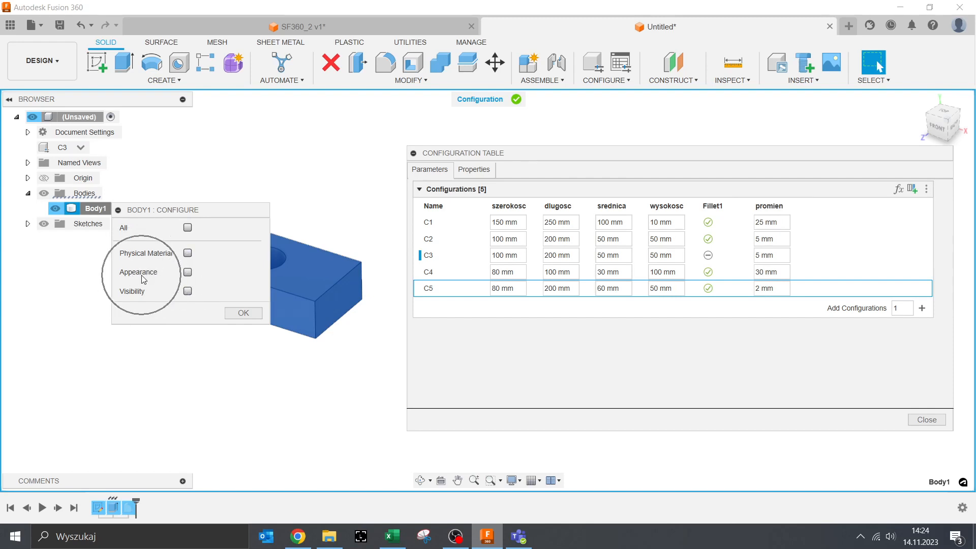
pyautogui.click(187, 273)
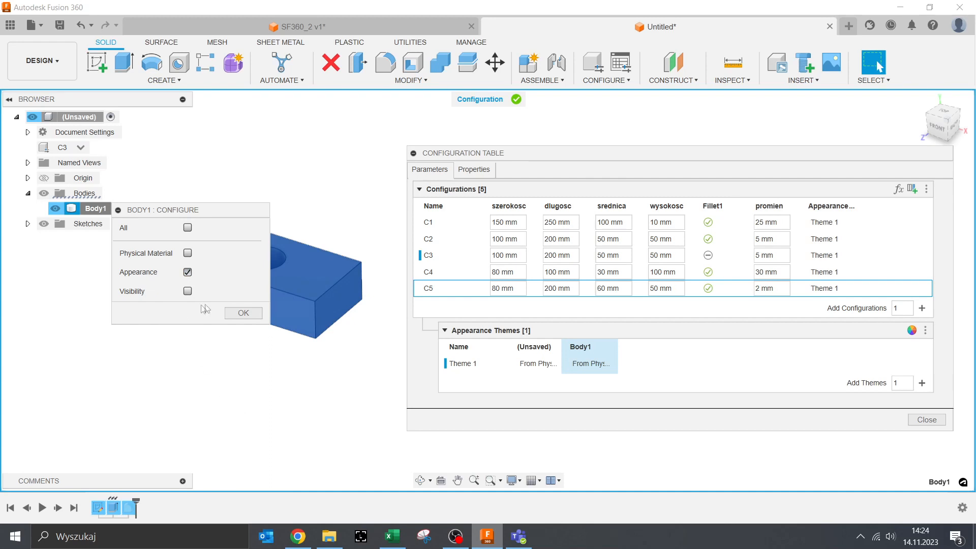
pyautogui.click(241, 313)
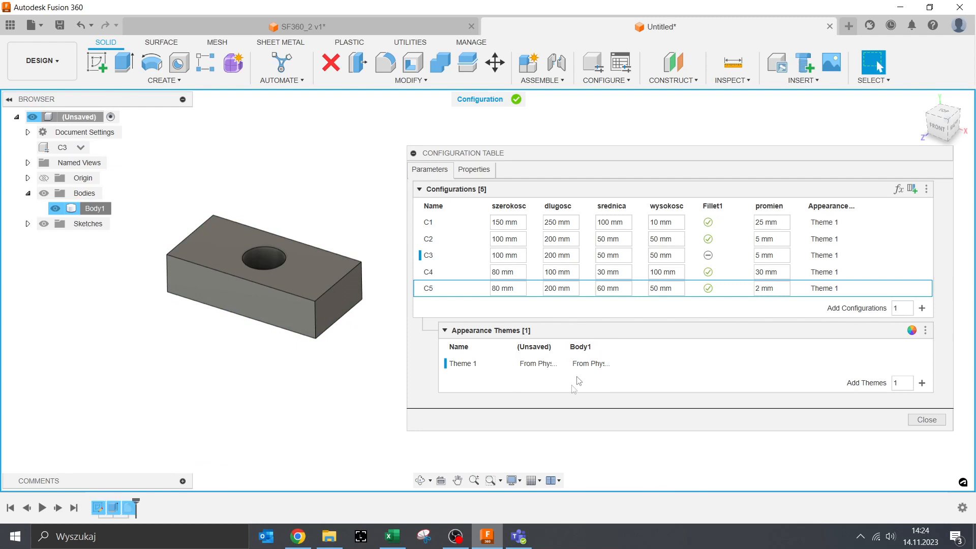
# Add Paint - Enamel Glossy (Red) to the design and assign it to Body1 in Theme 1
pyautogui.press('ctrl')
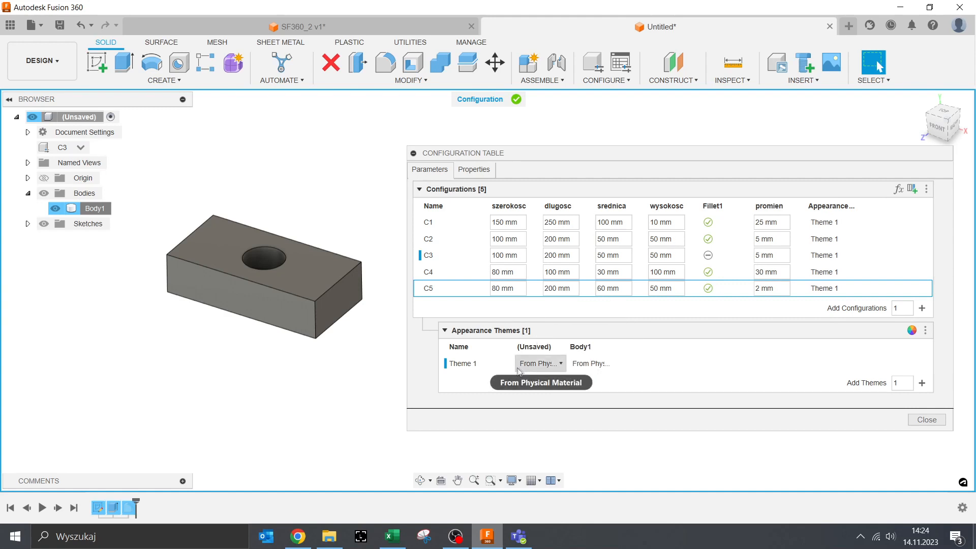
pyautogui.click(576, 364)
pyautogui.press('ctrl')
pyautogui.press('ctrl')
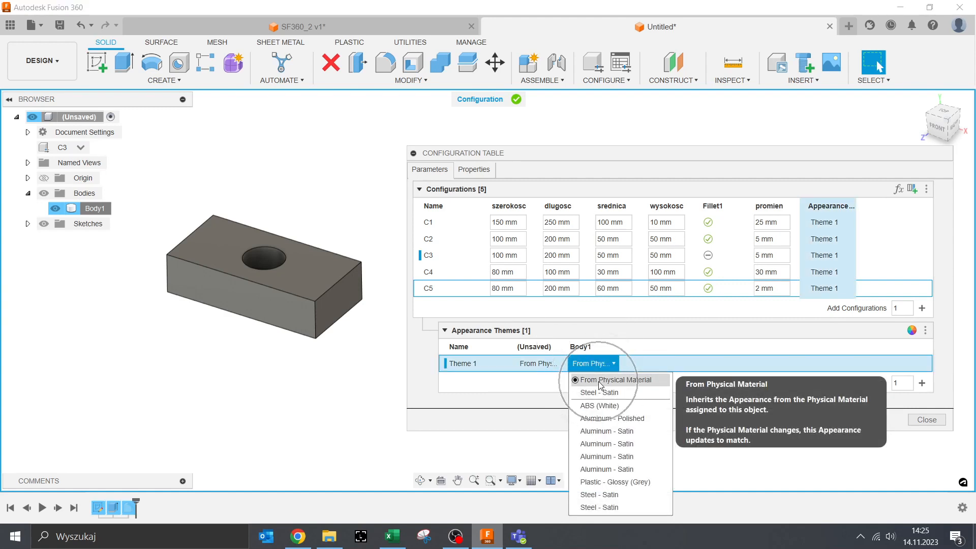
pyautogui.click(912, 330)
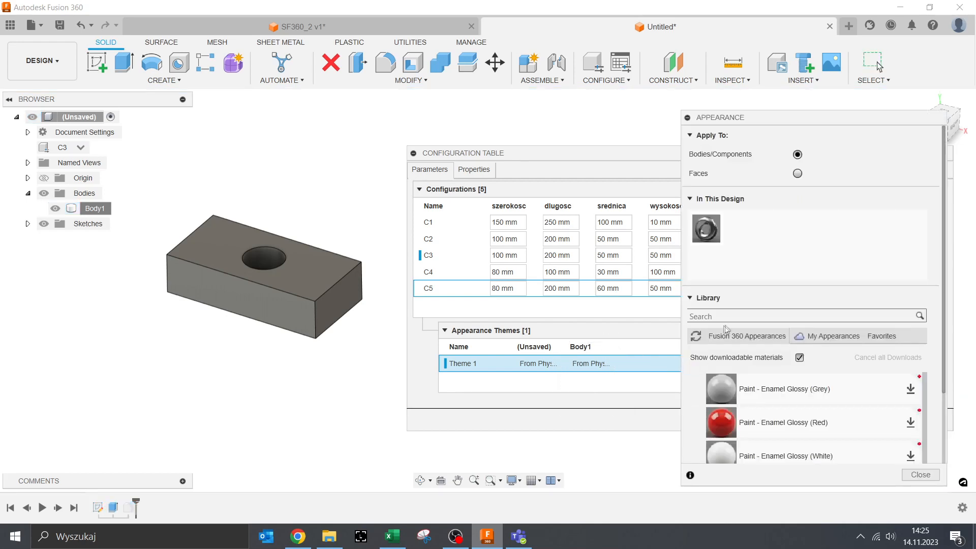
pyautogui.moveTo(774, 423)
pyautogui.mouseDown()
pyautogui.moveTo(775, 390)
pyautogui.moveTo(785, 422)
pyautogui.moveTo(797, 244)
pyautogui.mouseUp()
pyautogui.click(921, 475)
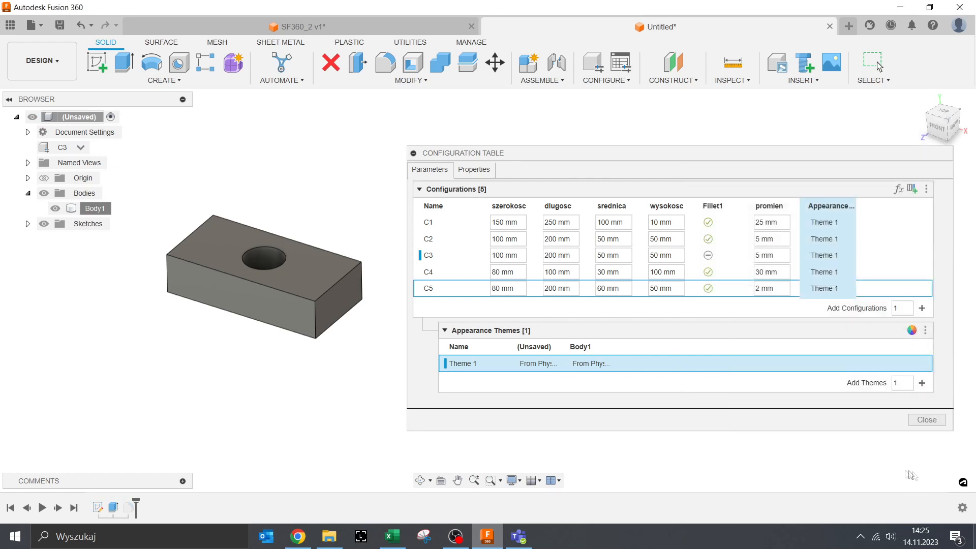
pyautogui.click(595, 365)
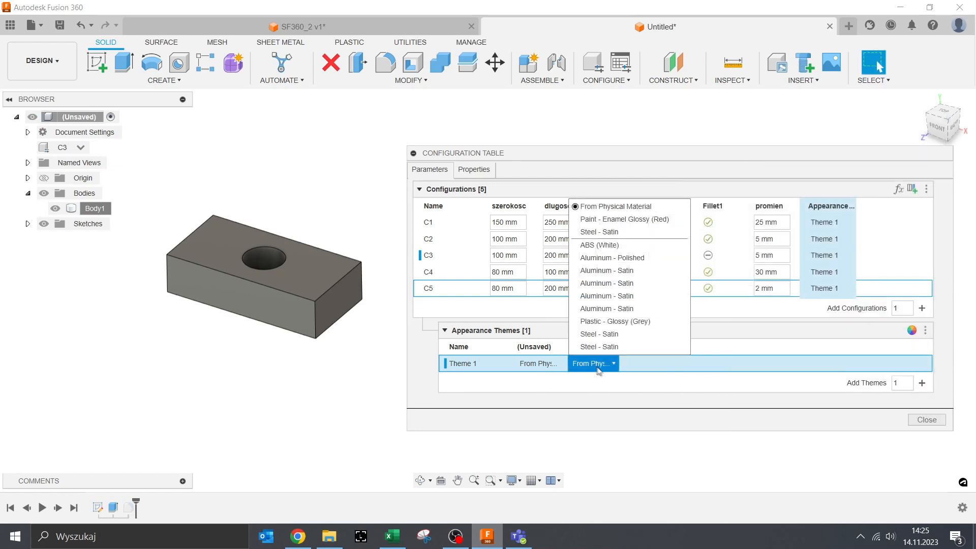
pyautogui.click(624, 221)
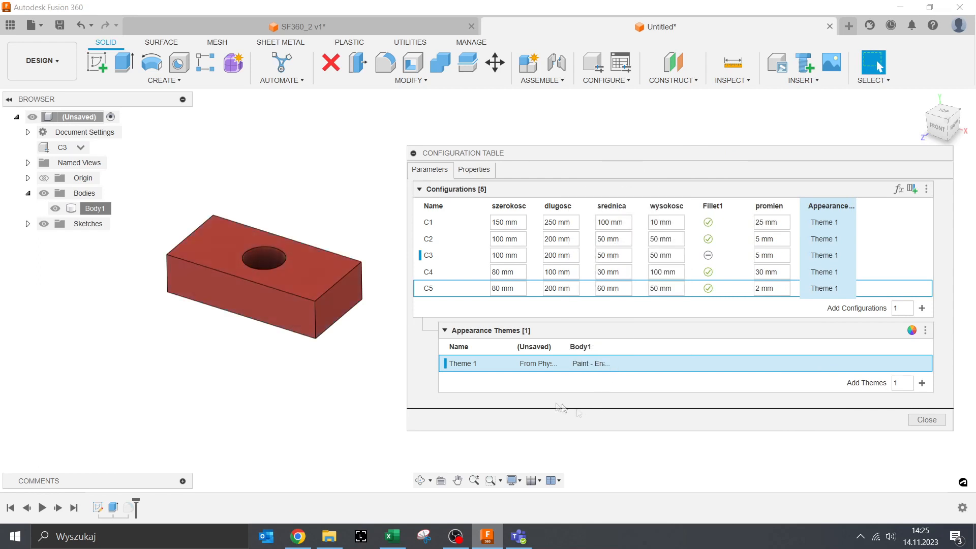
# Add a second appearance theme with Body1 set to From Physical Material
pyautogui.click(922, 382)
pyautogui.click(592, 374)
pyautogui.click(625, 230)
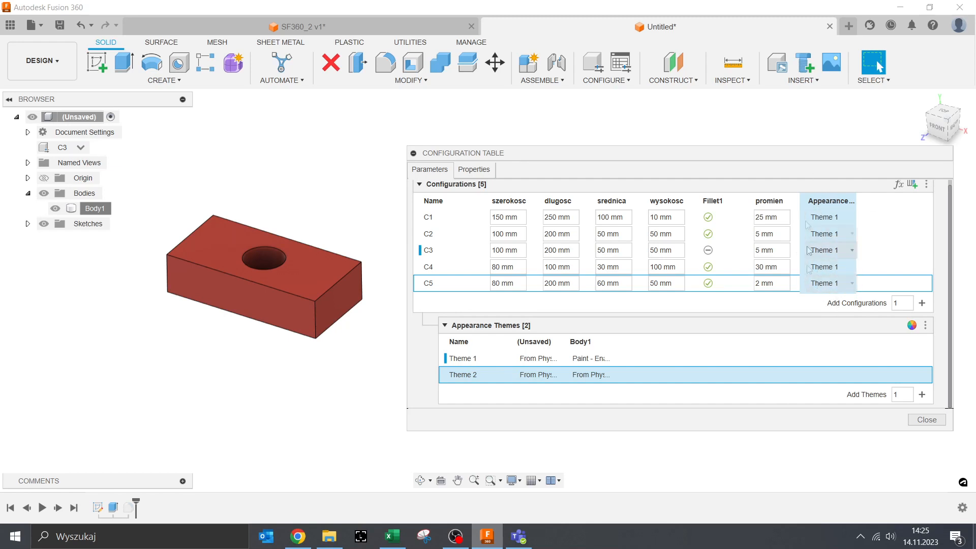
# Assign Theme 2 to configurations C2 and C4, and close the configuration table
pyautogui.click(824, 234)
pyautogui.click(833, 261)
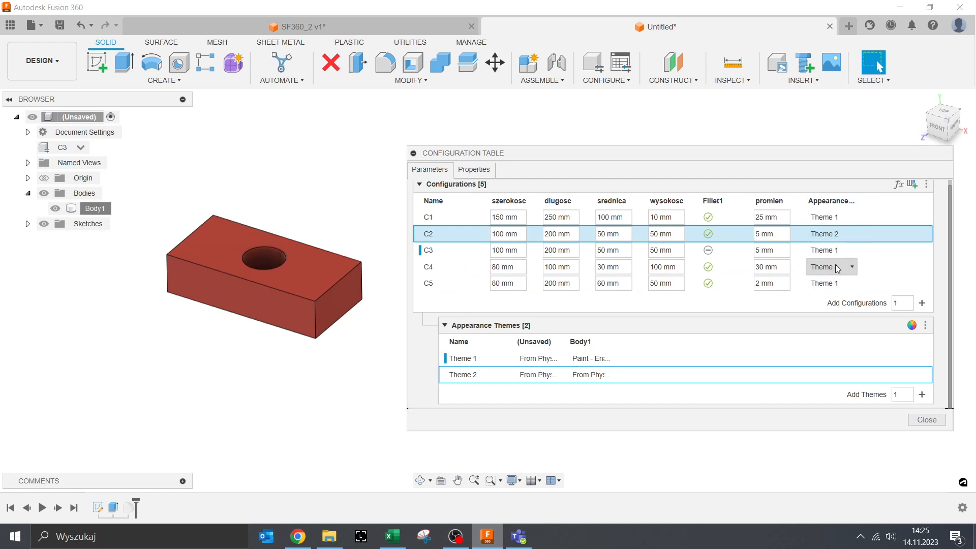
pyautogui.click(829, 267)
pyautogui.click(841, 297)
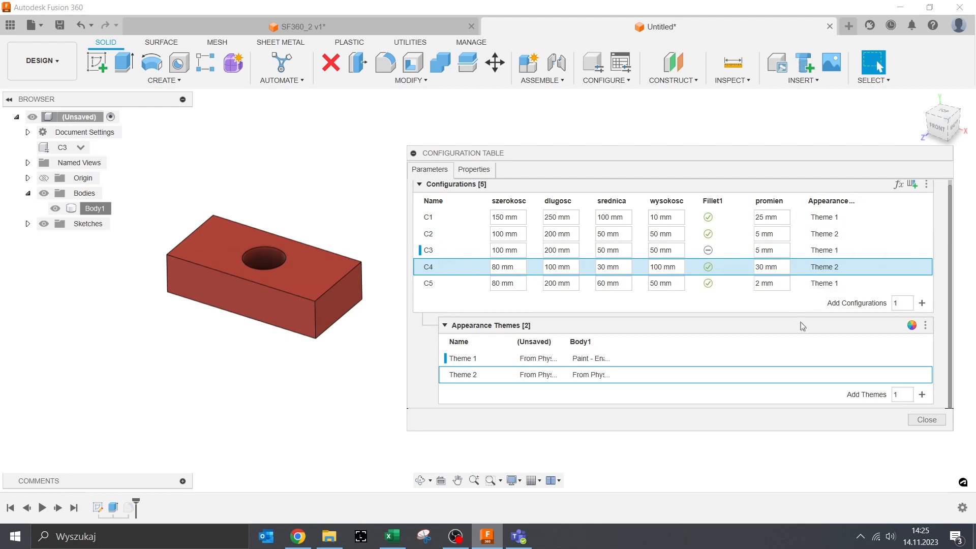
pyautogui.click(924, 421)
# Activate configurations C1, C2, C3 and C5 in turn to check their appearance themes on the model
pyautogui.click(80, 148)
pyautogui.click(76, 178)
pyautogui.click(79, 147)
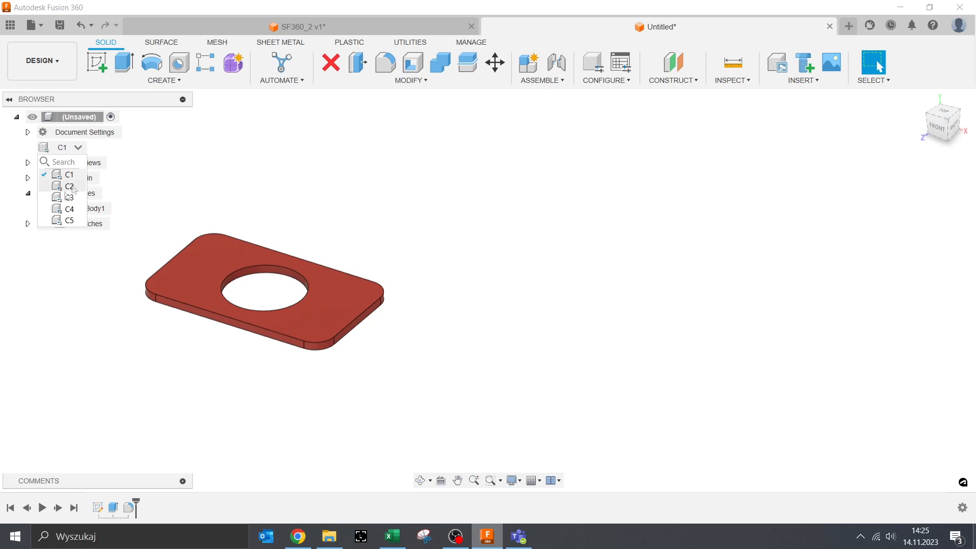
pyautogui.click(67, 186)
pyautogui.click(80, 147)
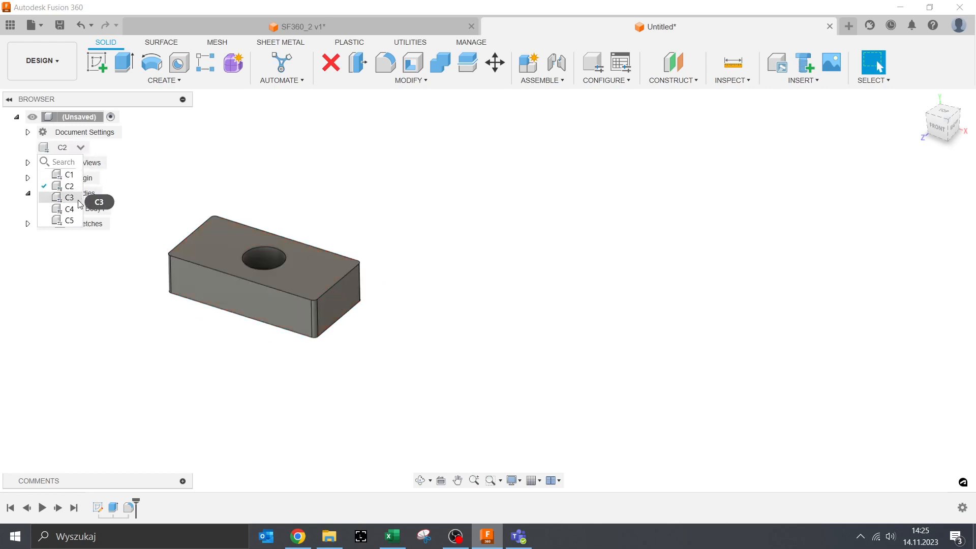
pyautogui.click(67, 197)
pyautogui.click(81, 148)
pyautogui.click(66, 220)
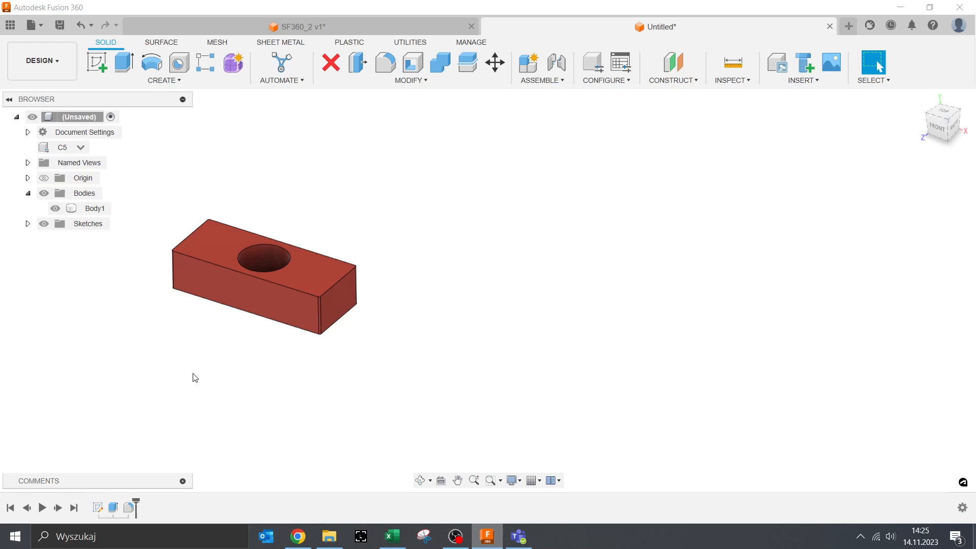
# Switch to the SF360_2 v1 door design and examine the hinge holes on both side edges
pyautogui.click(387, 28)
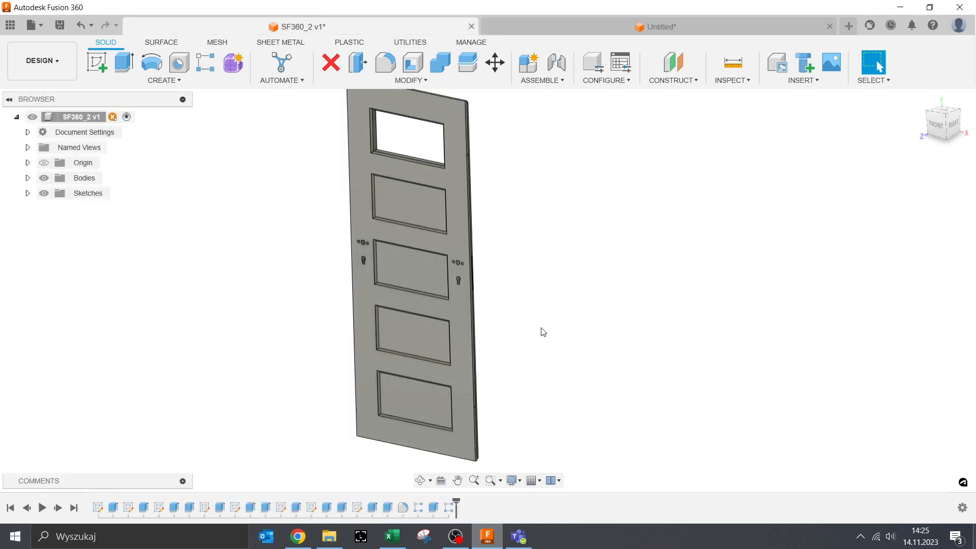
pyautogui.scroll(-2, 543, 332)
pyautogui.keyDown('shift'); pyautogui.moveTo(542, 392); pyautogui.dragTo(661, 390, button='middle'); pyautogui.keyUp('shift')
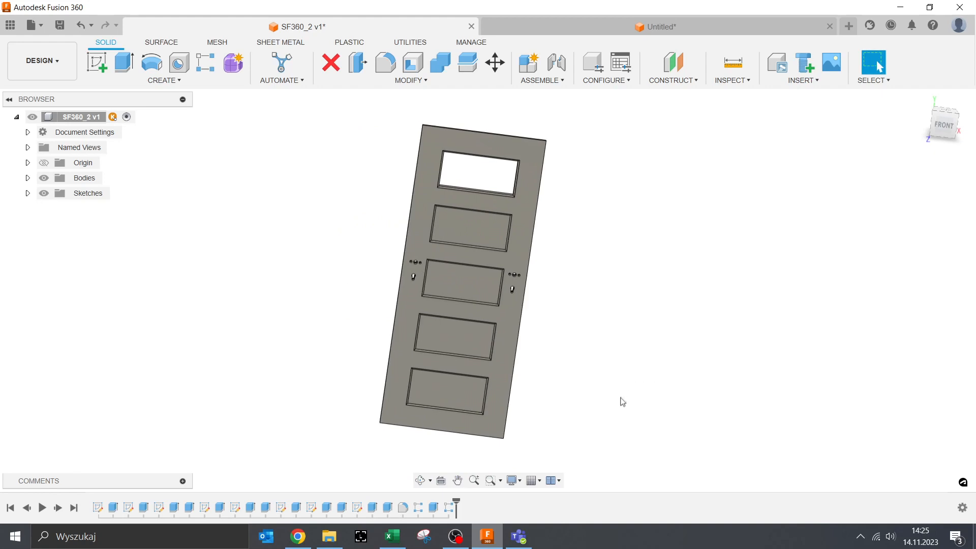
pyautogui.keyDown('shift'); pyautogui.moveTo(577, 420); pyautogui.dragTo(671, 432, button='middle'); pyautogui.keyUp('shift')
pyautogui.scroll(5, 447, 182)
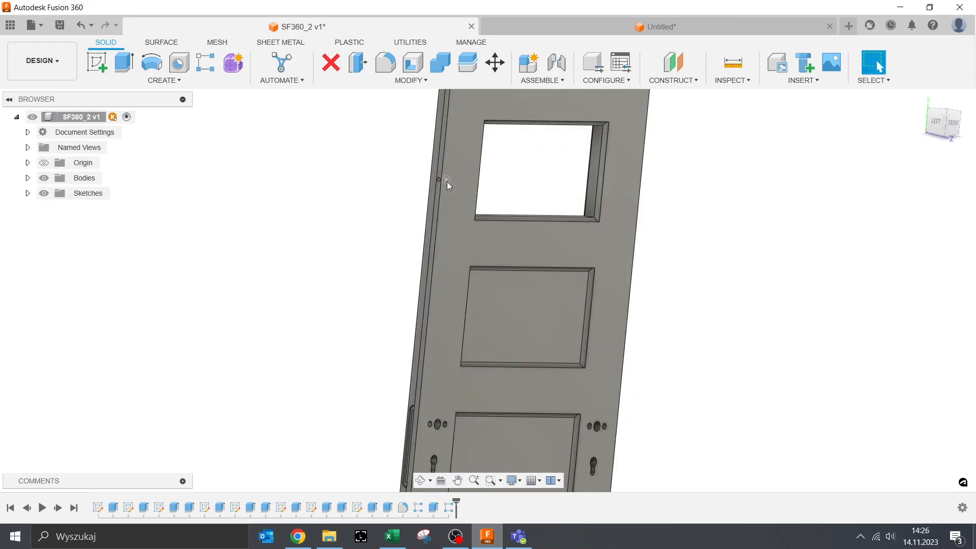
pyautogui.scroll(3, 438, 178)
pyautogui.scroll(-5, 438, 178)
pyautogui.keyDown('shift'); pyautogui.moveTo(554, 227); pyautogui.dragTo(669, 278, button='middle'); pyautogui.keyUp('shift')
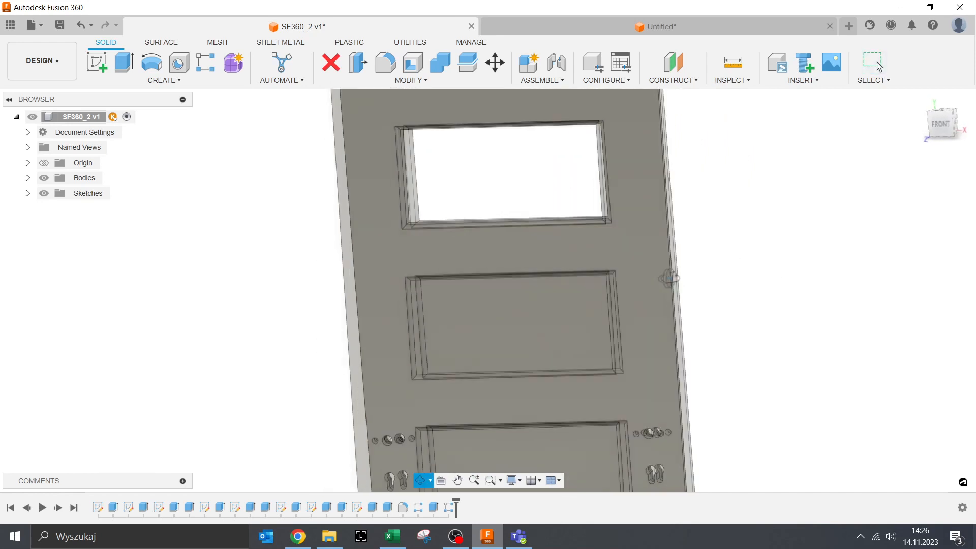
pyautogui.scroll(4, 679, 185)
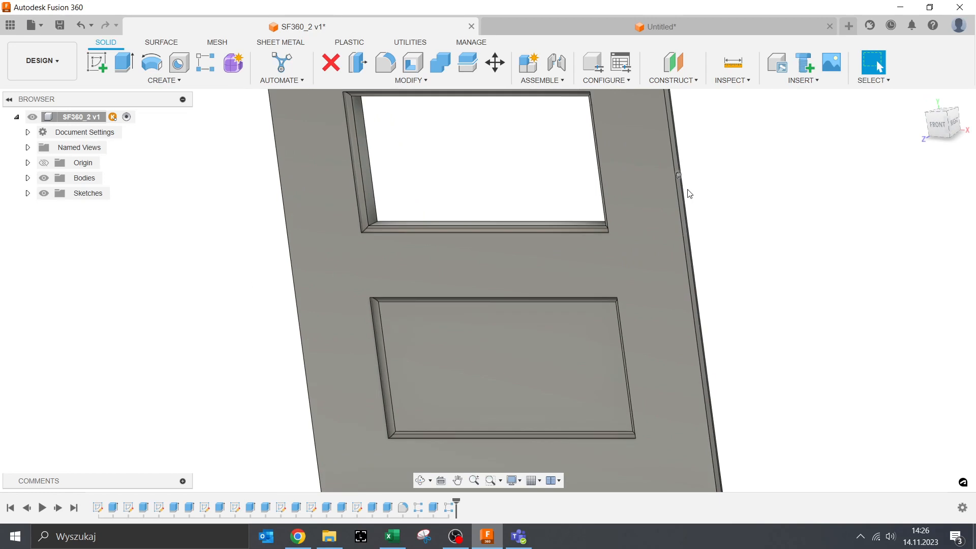
# Examine the handle and keyhole cutouts and the lock pockets on both sides of the door
pyautogui.scroll(-5, 702, 213)
pyautogui.keyDown('shift'); pyautogui.moveTo(751, 303); pyautogui.dragTo(830, 285, button='middle'); pyautogui.keyUp('shift')
pyautogui.scroll(5, 516, 352)
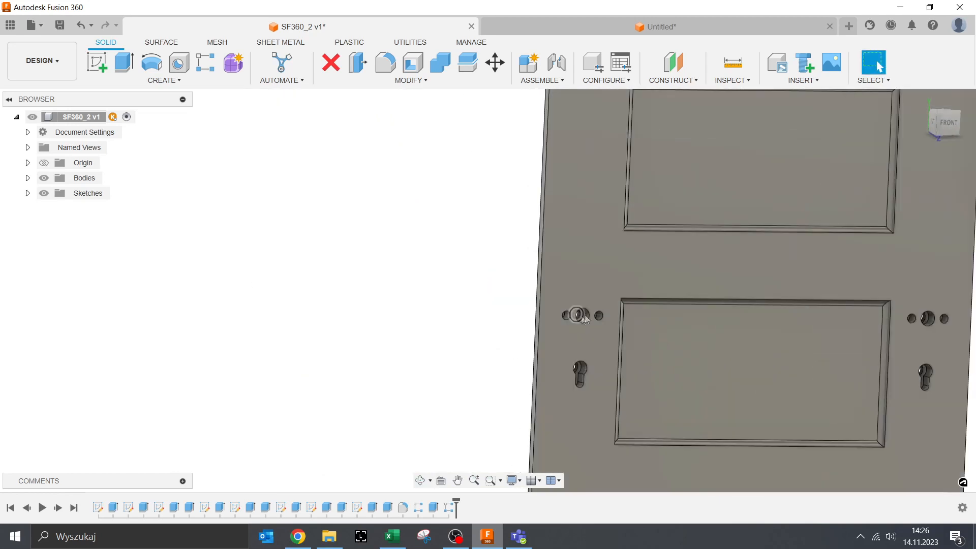
pyautogui.keyDown('shift'); pyautogui.moveTo(584, 315); pyautogui.dragTo(551, 353, button='middle'); pyautogui.keyUp('shift')
pyautogui.scroll(3, 663, 293)
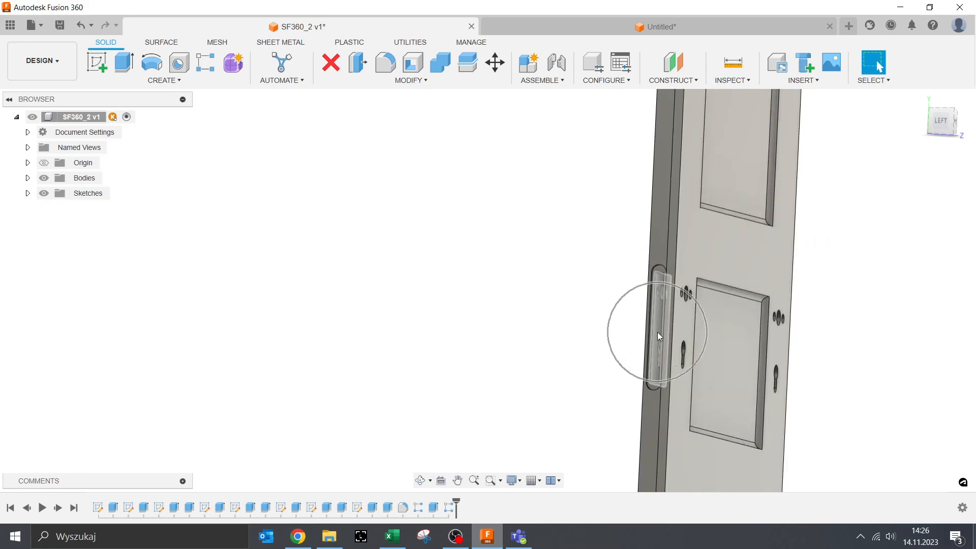
pyautogui.scroll(-3, 657, 331)
pyautogui.keyDown('shift'); pyautogui.moveTo(863, 434); pyautogui.dragTo(514, 363, button='middle'); pyautogui.keyUp('shift')
pyautogui.moveTo(817, 386); pyautogui.dragTo(554, 355, button='middle')
pyautogui.keyDown('shift'); pyautogui.moveTo(634, 344); pyautogui.dragTo(602, 343, button='middle'); pyautogui.keyUp('shift')
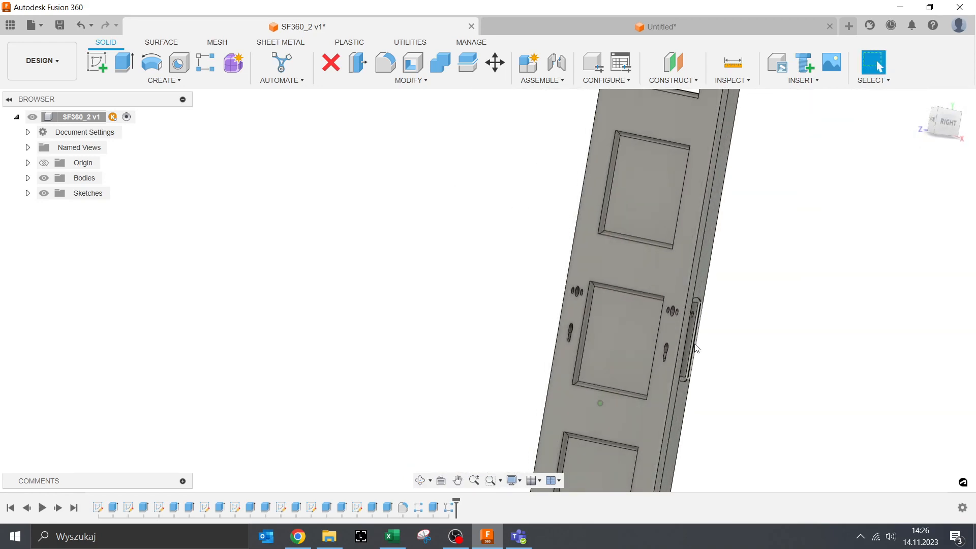
# Examine the whole door from the front, including its recessed panels and the glazing opening
pyautogui.scroll(-2, 701, 349)
pyautogui.keyDown('shift'); pyautogui.moveTo(703, 349); pyautogui.dragTo(616, 314, button='middle'); pyautogui.keyUp('shift')
pyautogui.keyDown('shift'); pyautogui.moveTo(506, 312); pyautogui.dragTo(492, 181, button='middle'); pyautogui.keyUp('shift')
pyautogui.scroll(-3, 605, 311)
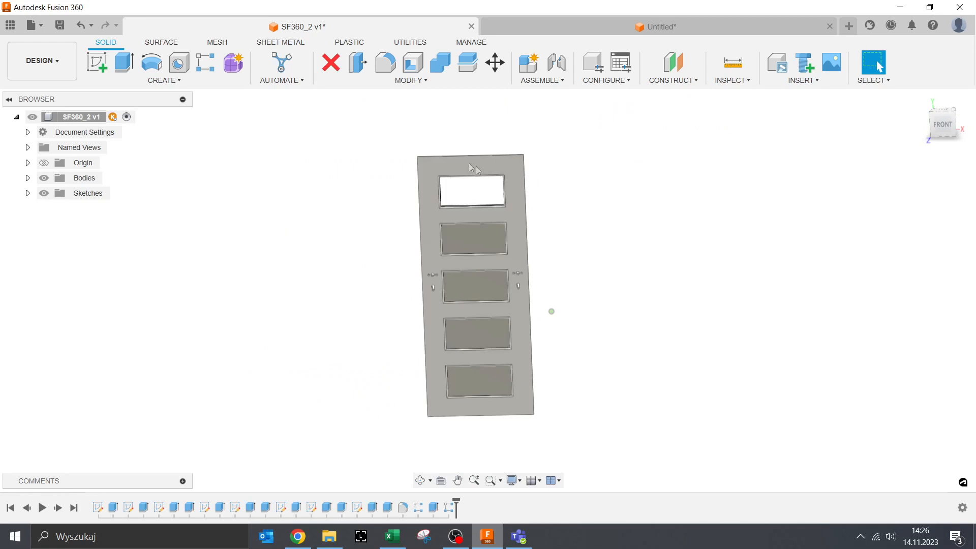
pyautogui.press('ctrl')
pyautogui.press('ctrl')
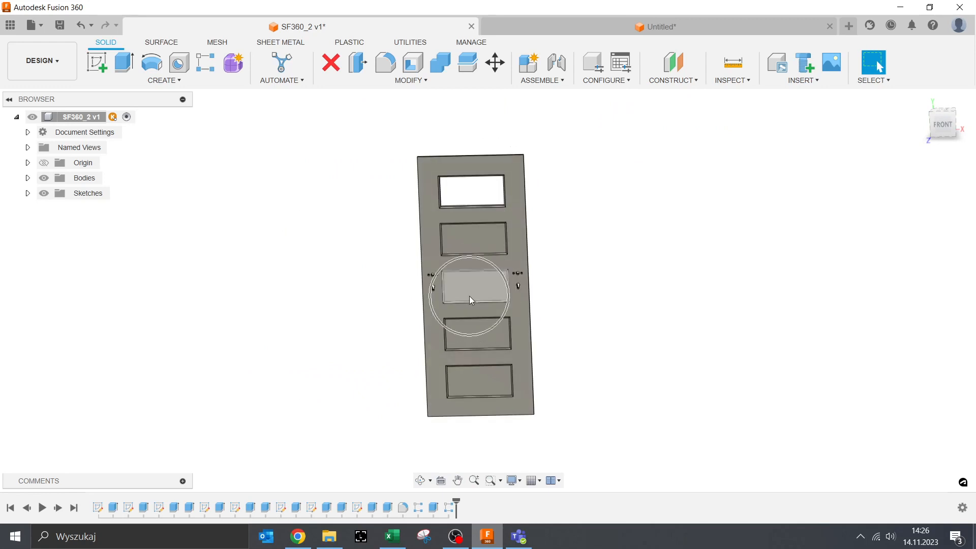
pyautogui.press('ctrl')
pyautogui.press('ctrl')
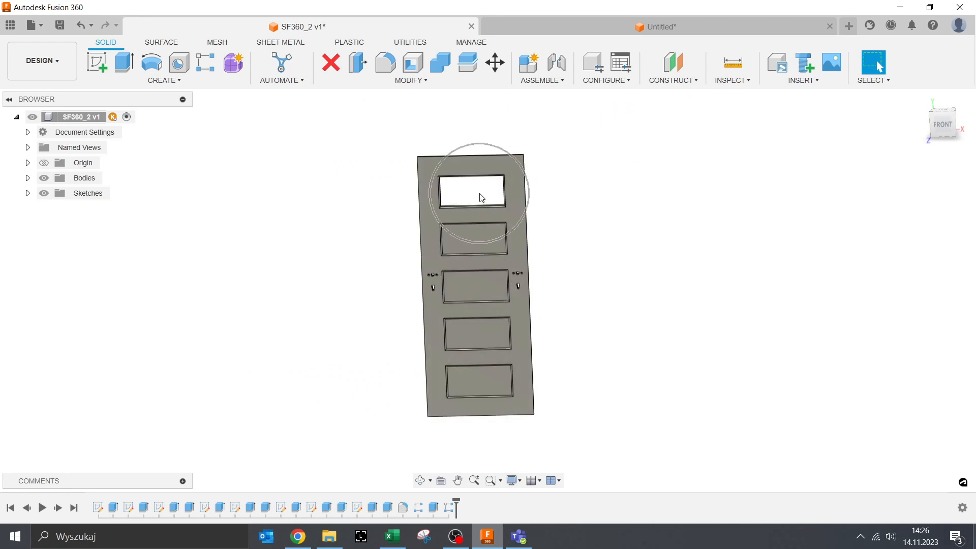
pyautogui.press('ctrl')
pyautogui.press('ctrl')
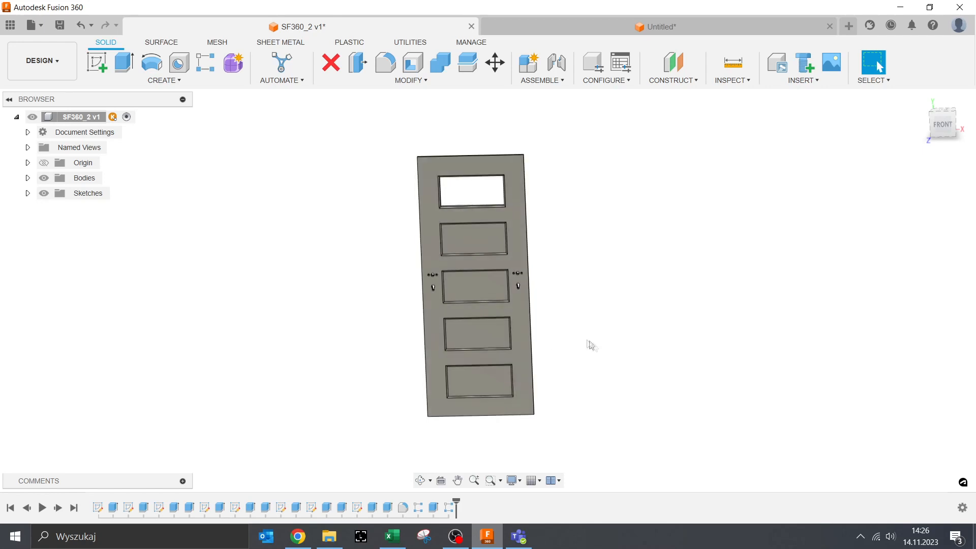
pyautogui.press('ctrl')
pyautogui.moveTo(617, 348); pyautogui.dragTo(464, 349, button='middle')
pyautogui.scroll(2, 355, 333)
pyautogui.scroll(-2, 442, 363)
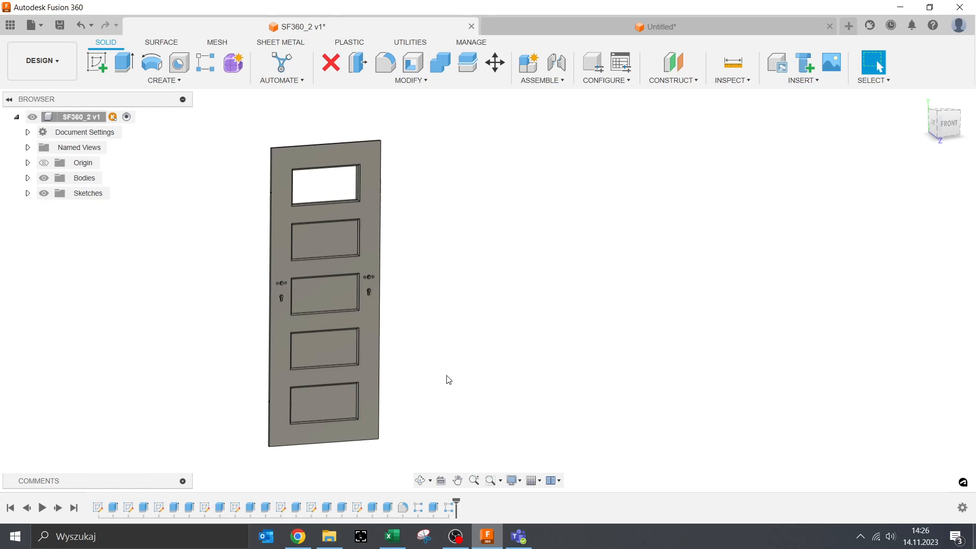
# Create a configuration table for the door design
pyautogui.click(598, 71)
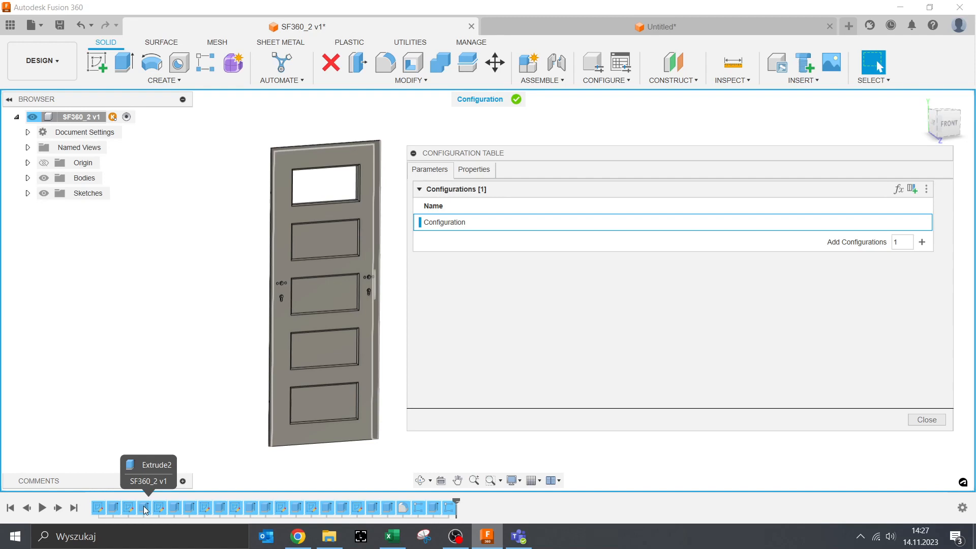
pyautogui.press('ctrl')
pyautogui.press('ctrl')
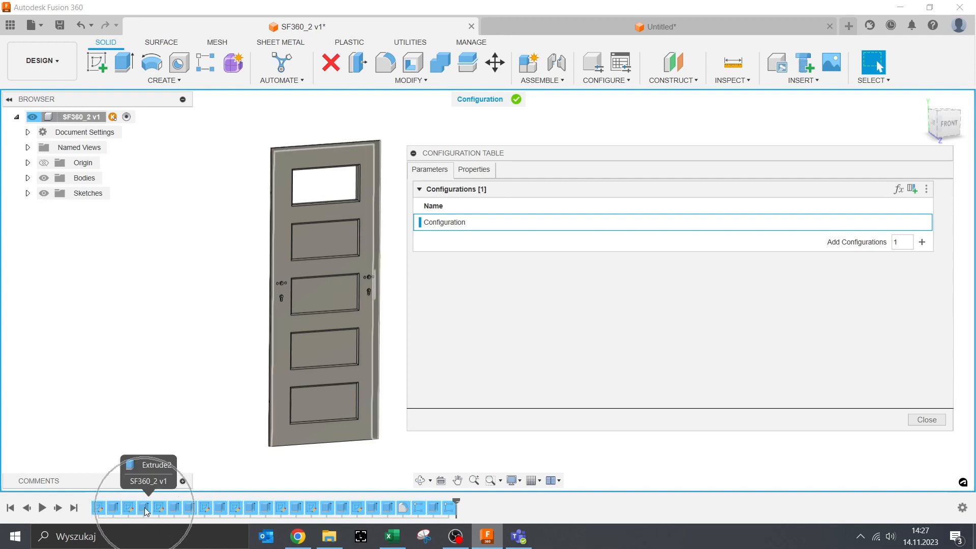
pyautogui.press('ctrl')
# Add suppression of the lewe and prawe hinge-hole extrusions to the configuration table
pyautogui.click(178, 508)
pyautogui.click(236, 418)
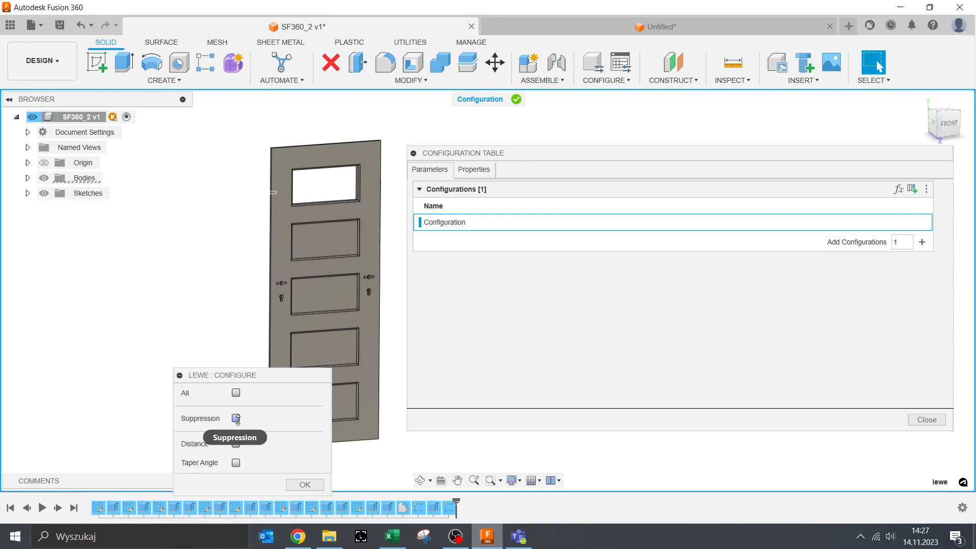
pyautogui.click(188, 508)
pyautogui.click(251, 400)
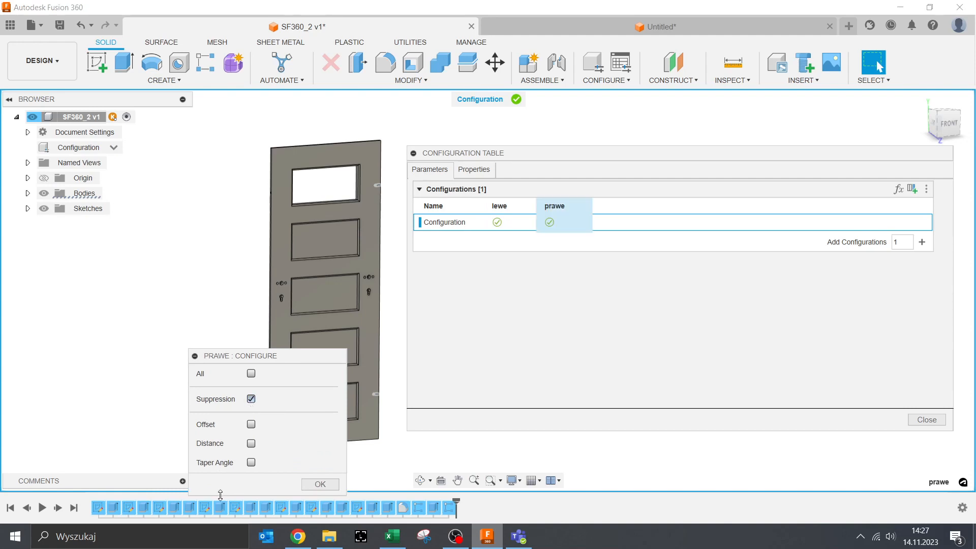
# Add suppression of the lewe (1), lewa and lewa (1) handle and lock cutouts to the configuration table
pyautogui.click(218, 511)
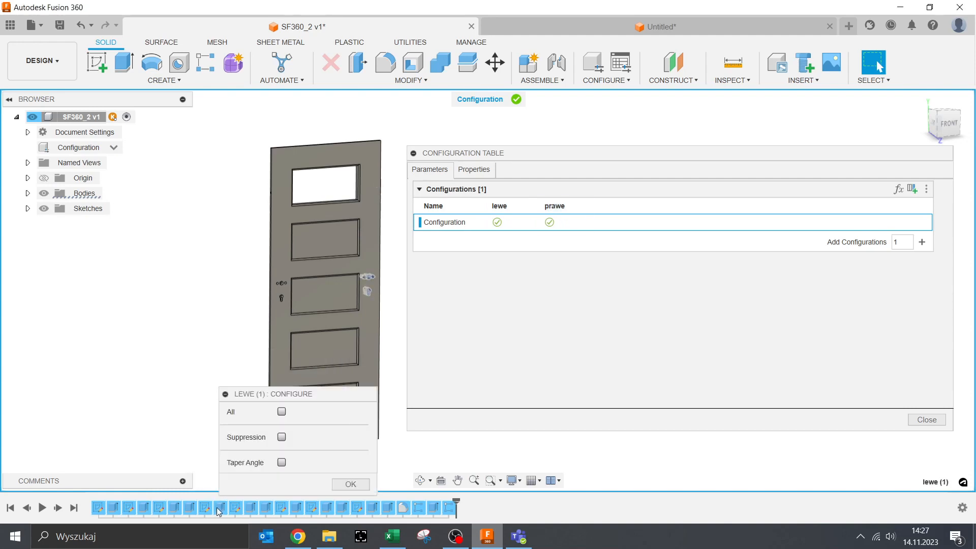
pyautogui.click(281, 438)
pyautogui.click(254, 508)
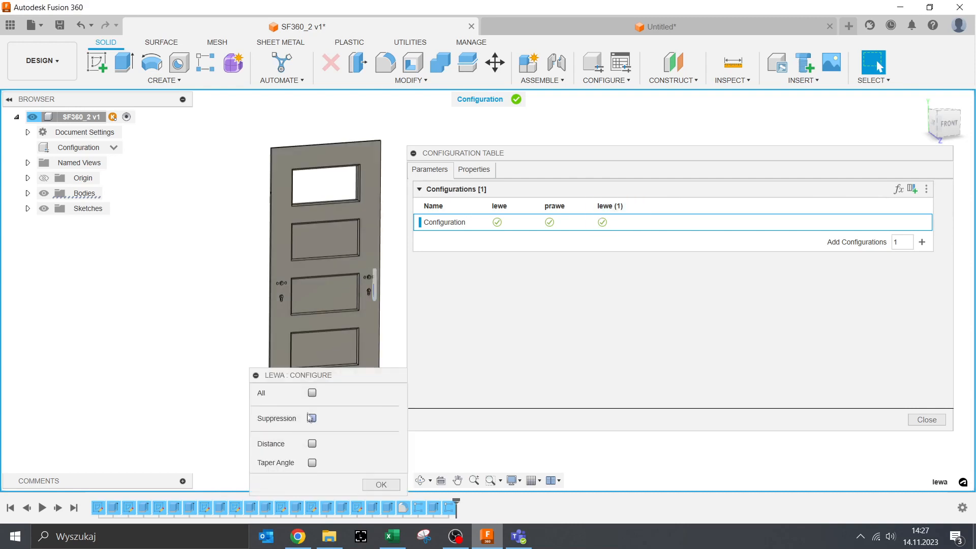
pyautogui.click(311, 418)
pyautogui.click(268, 510)
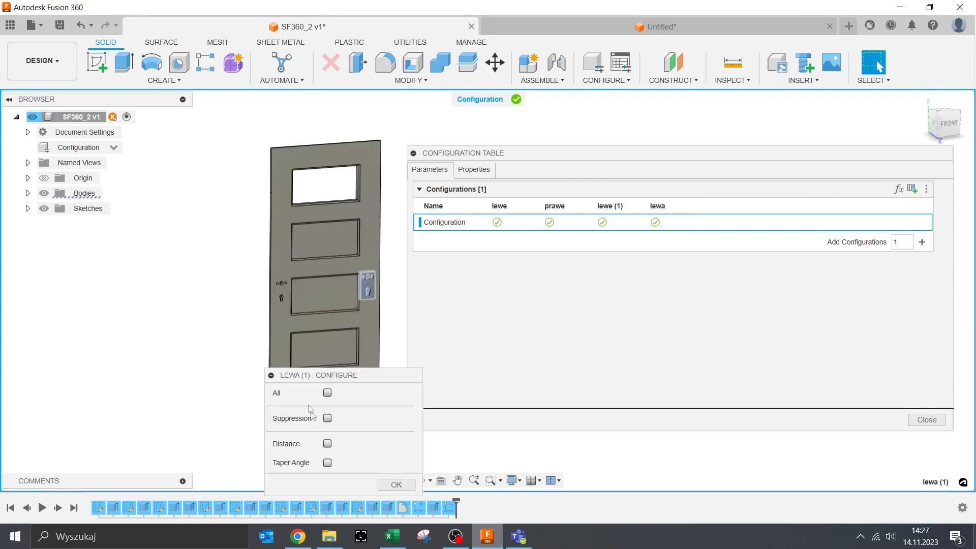
pyautogui.click(327, 418)
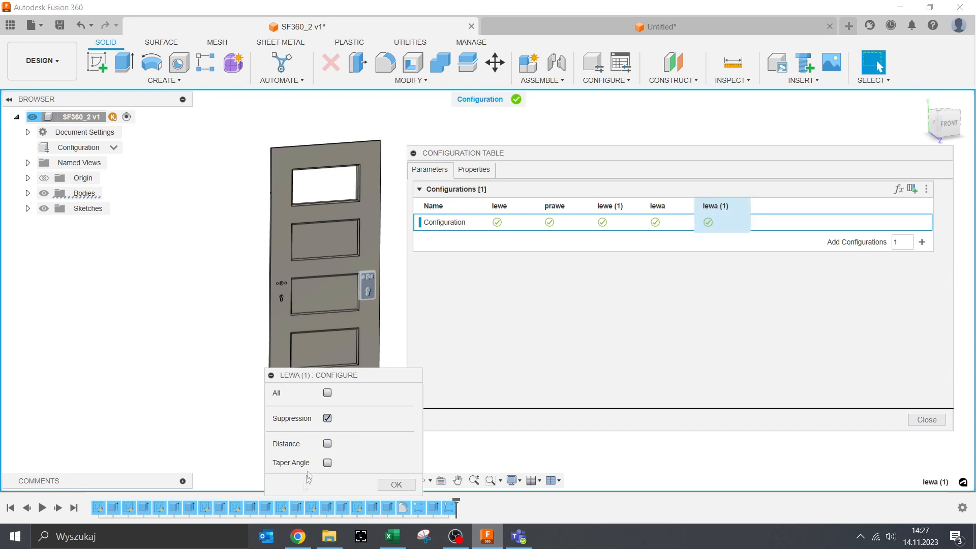
# Add suppression of the prawa, prawa (1) and prawa (2) handle and lock cutouts to the configuration table
pyautogui.click(296, 508)
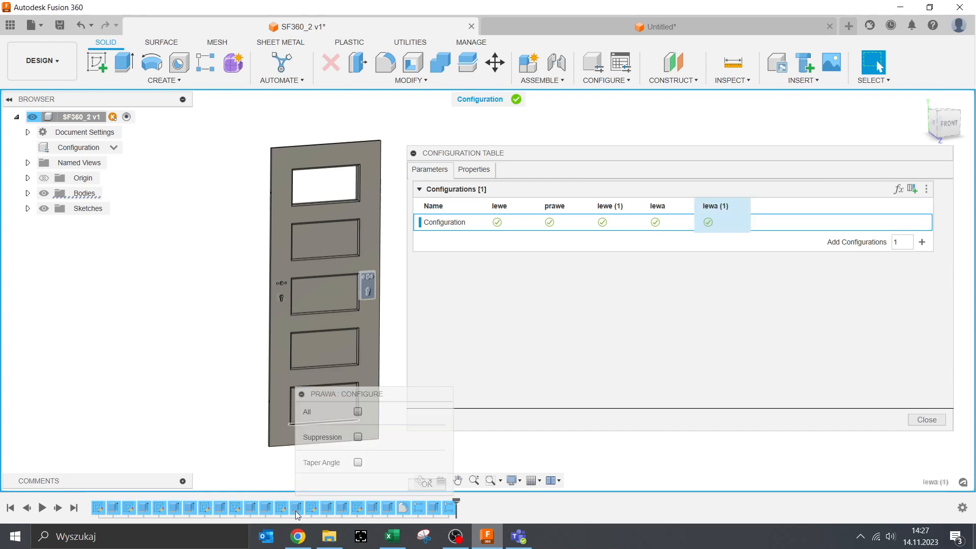
pyautogui.click(358, 436)
pyautogui.click(327, 508)
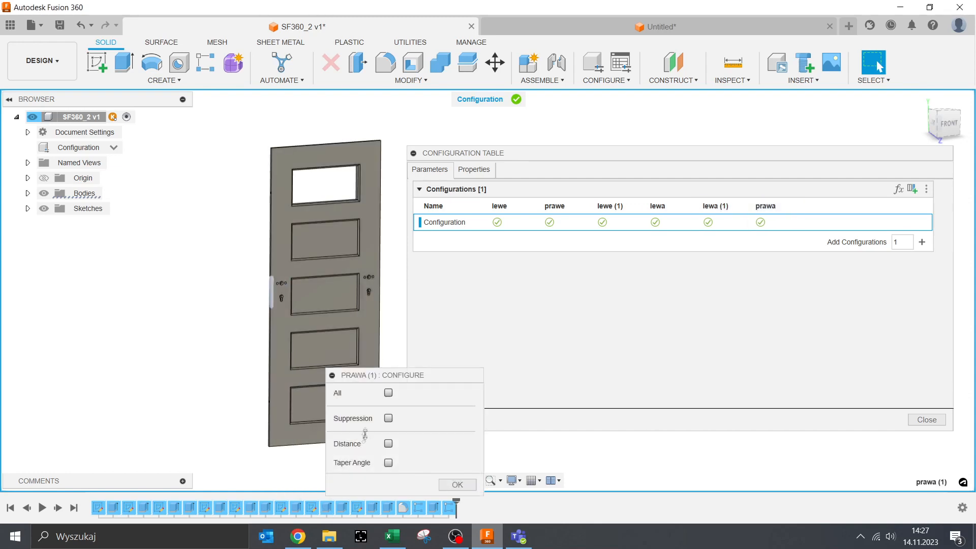
pyautogui.click(387, 419)
pyautogui.click(342, 508)
pyautogui.press('ctrl')
pyautogui.press('ctrl')
pyautogui.press('ctrl')
pyautogui.press('ctrl')
pyautogui.press('ctrl')
pyautogui.press('ctrl')
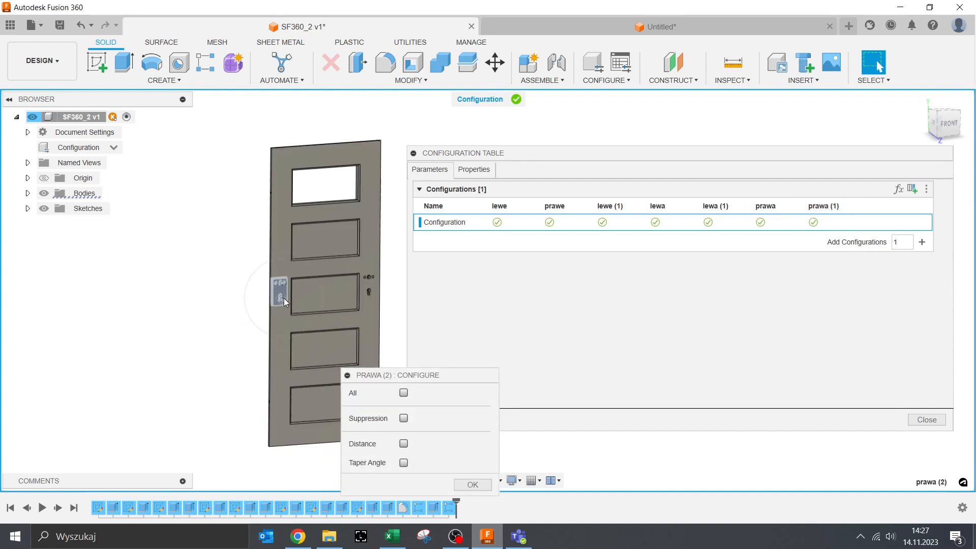
pyautogui.click(404, 418)
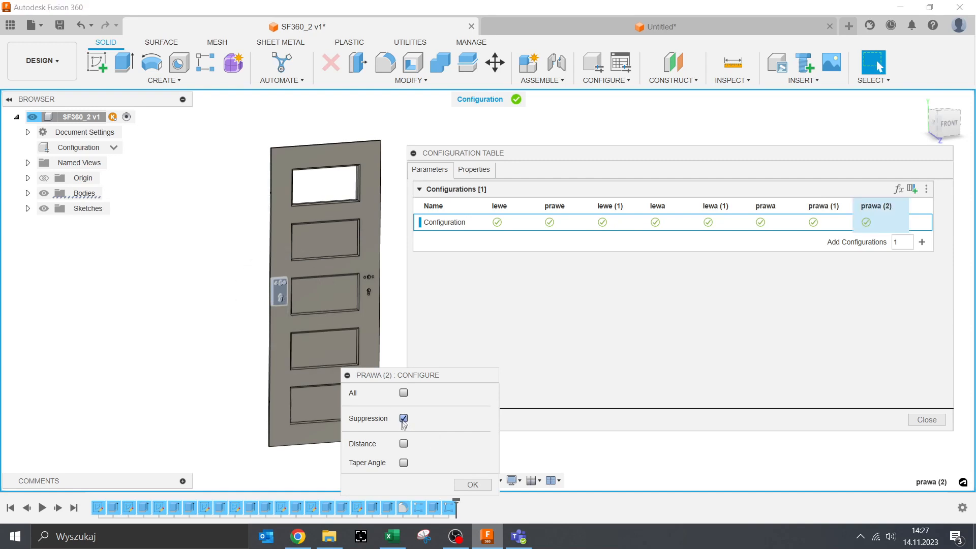
# Make the wneka (1) recess's suppression and the Axis 1 quantity of the recess pattern R-Pattern1 configurable
pyautogui.click(373, 507)
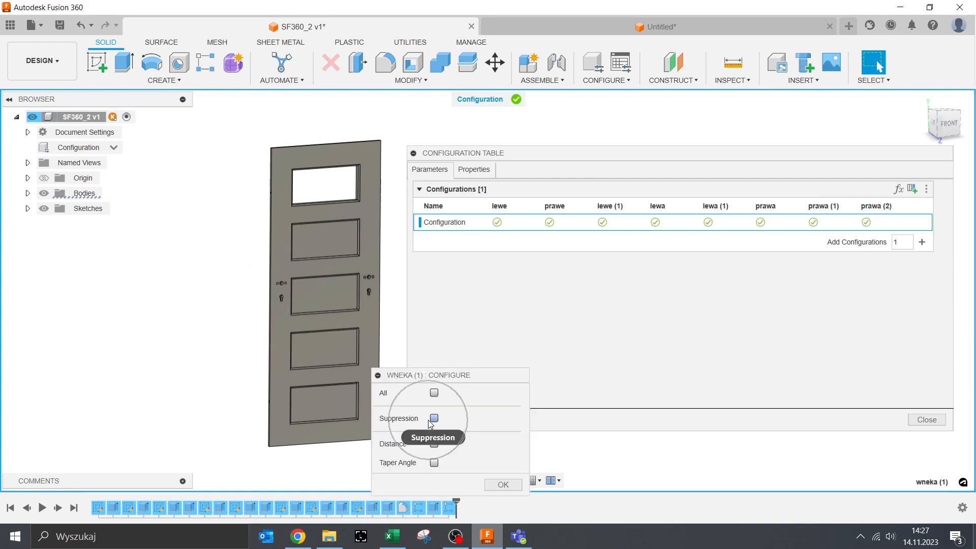
pyautogui.press('ctrl')
pyautogui.press('ctrl')
pyautogui.press('ctrl')
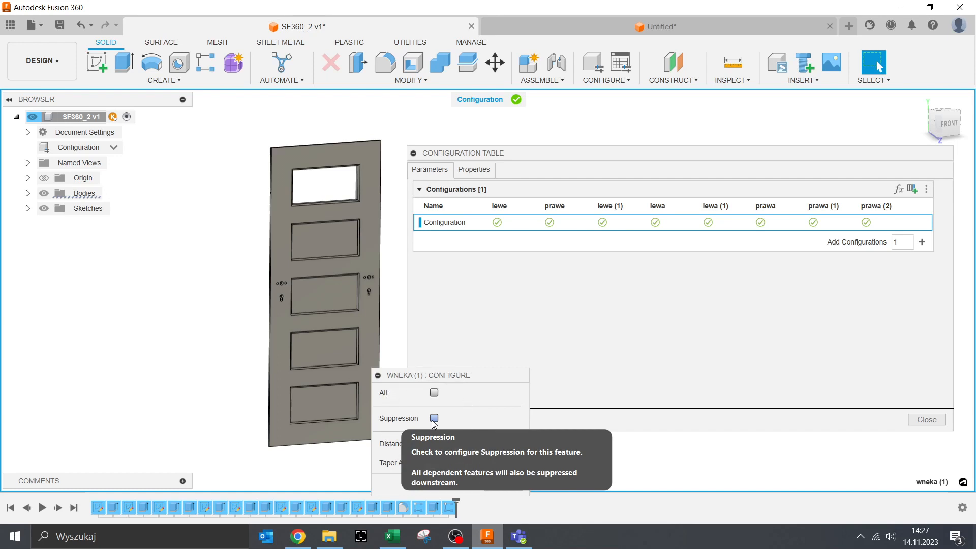
pyautogui.click(433, 418)
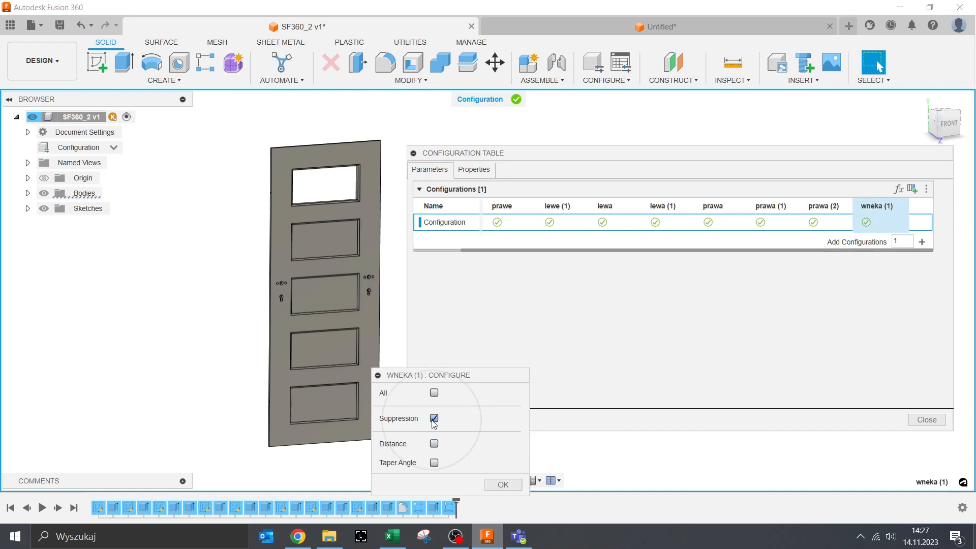
pyautogui.click(419, 507)
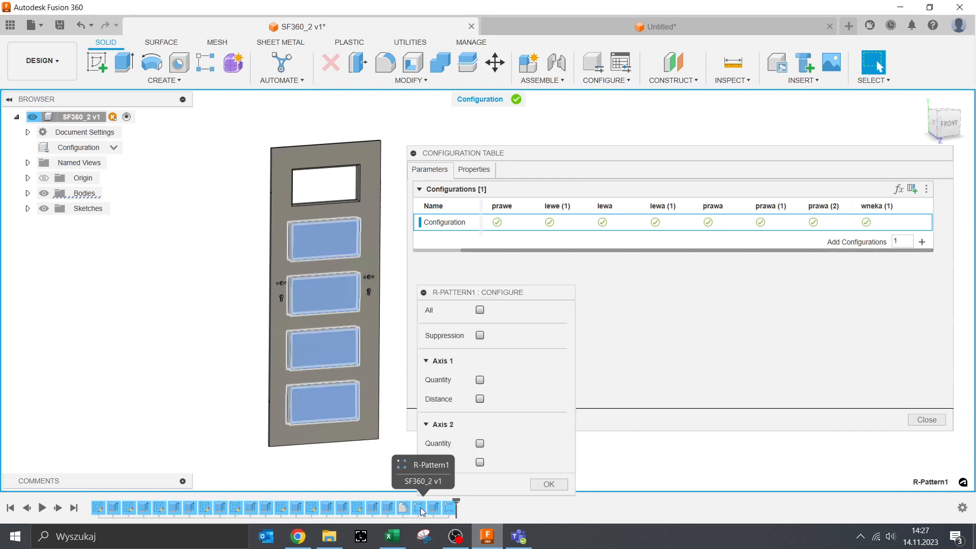
pyautogui.press('ctrl')
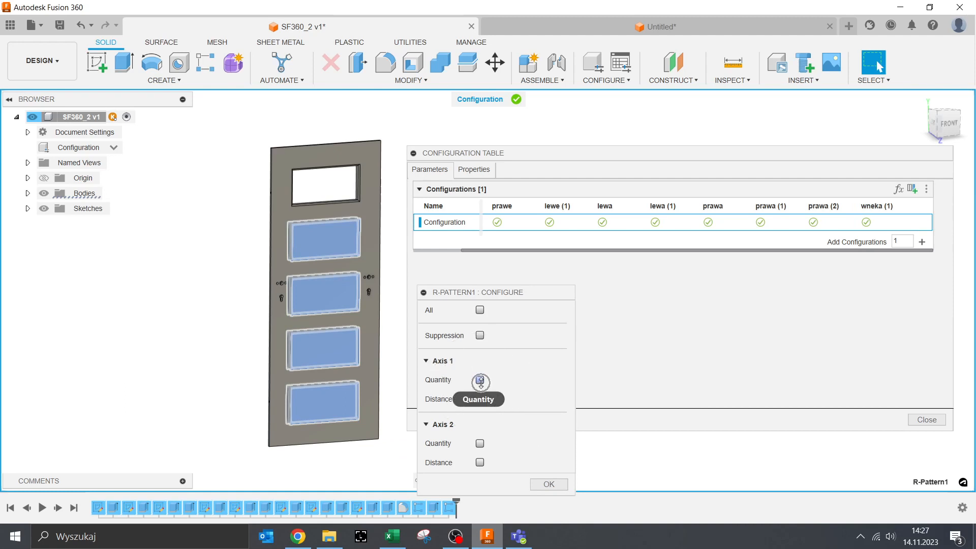
pyautogui.click(479, 380)
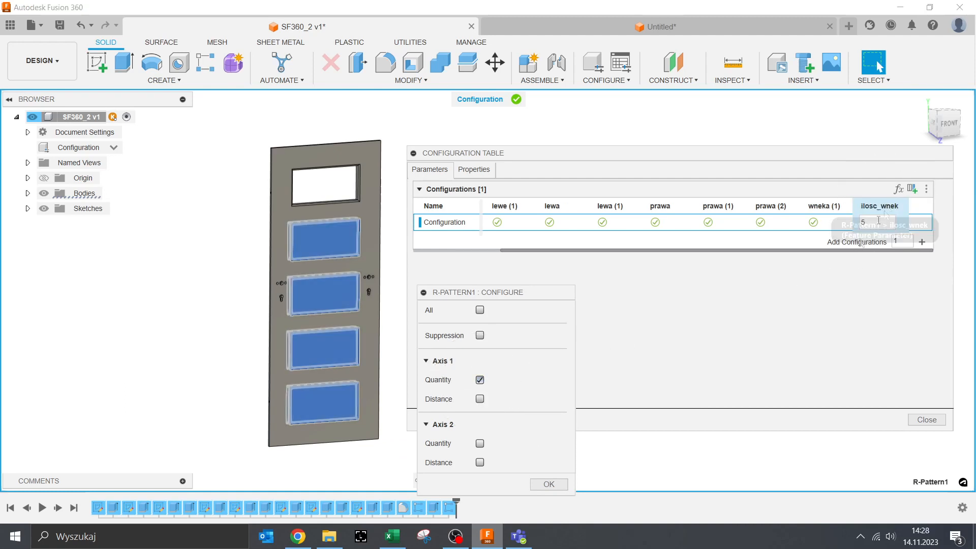
# Make the szyba glazing cutout's suppression and the Axis 1 quantity of R-Pattern2 configurable
pyautogui.click(435, 508)
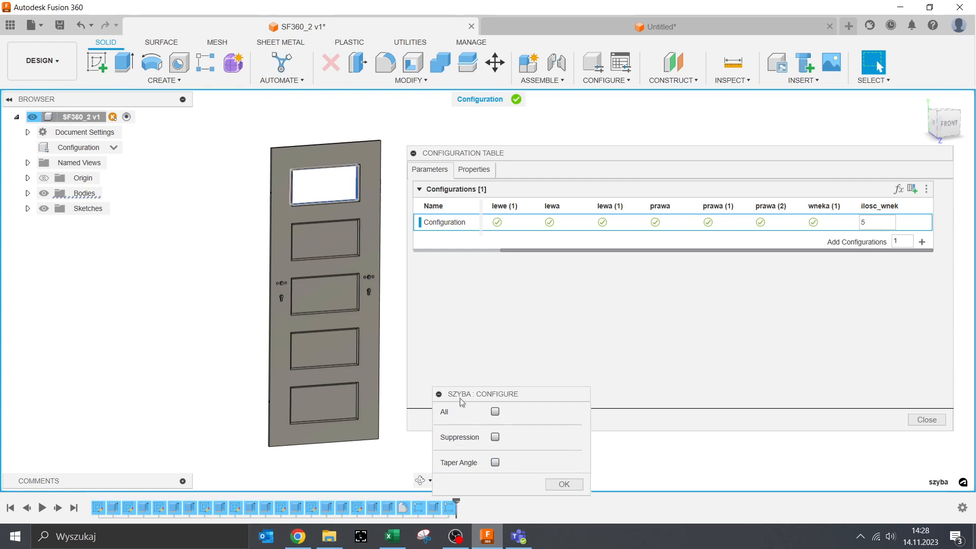
pyautogui.click(494, 438)
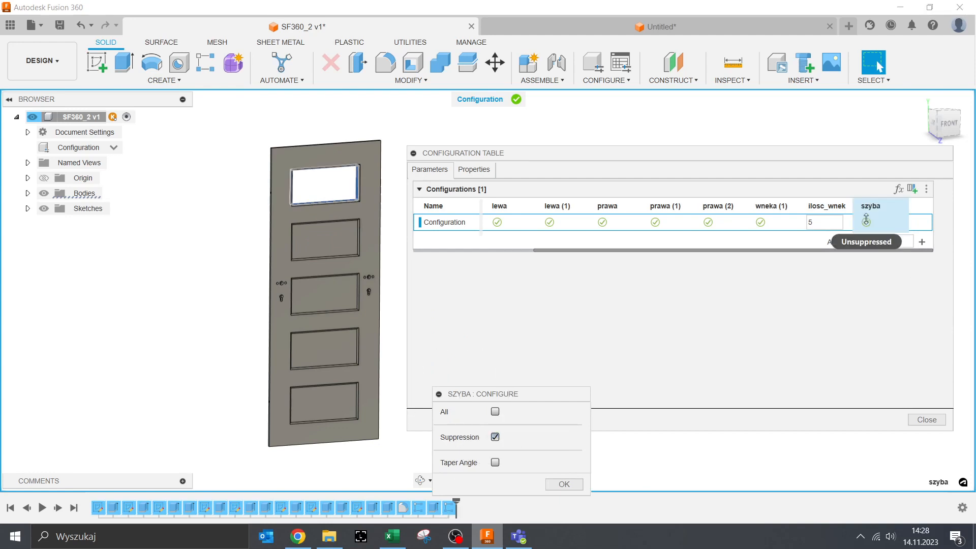
pyautogui.click(450, 508)
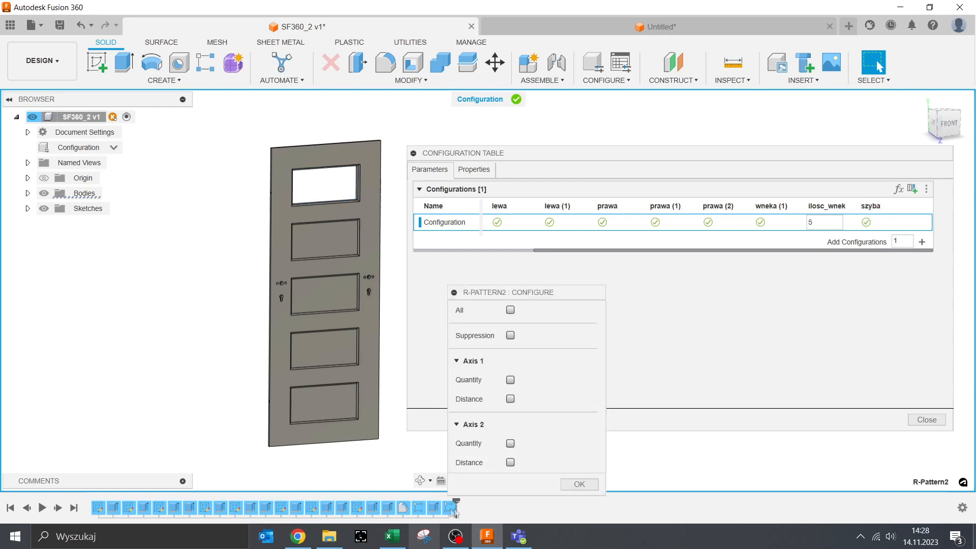
pyautogui.click(510, 380)
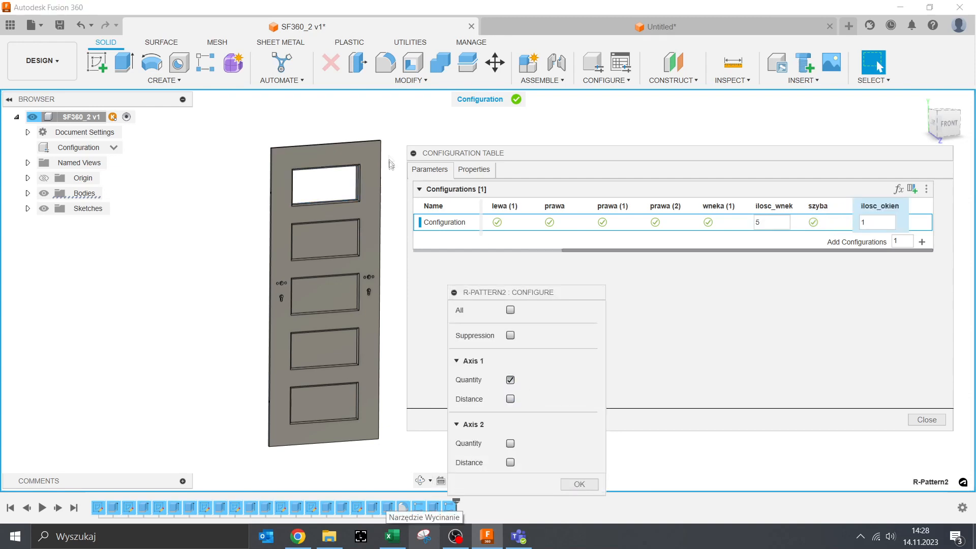
# Widen the configuration table and add five more configurations to it
pyautogui.click(410, 154)
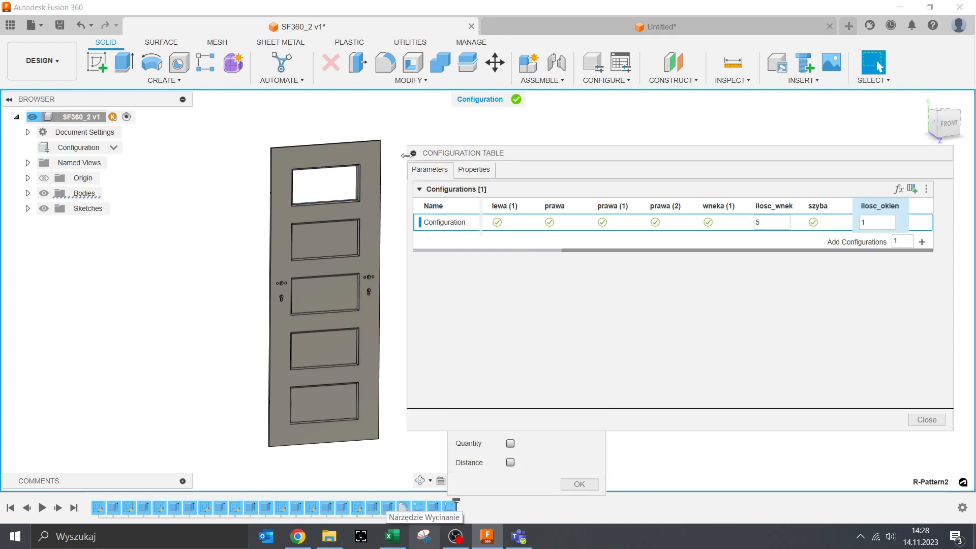
pyautogui.moveTo(406, 155); pyautogui.dragTo(243, 155)
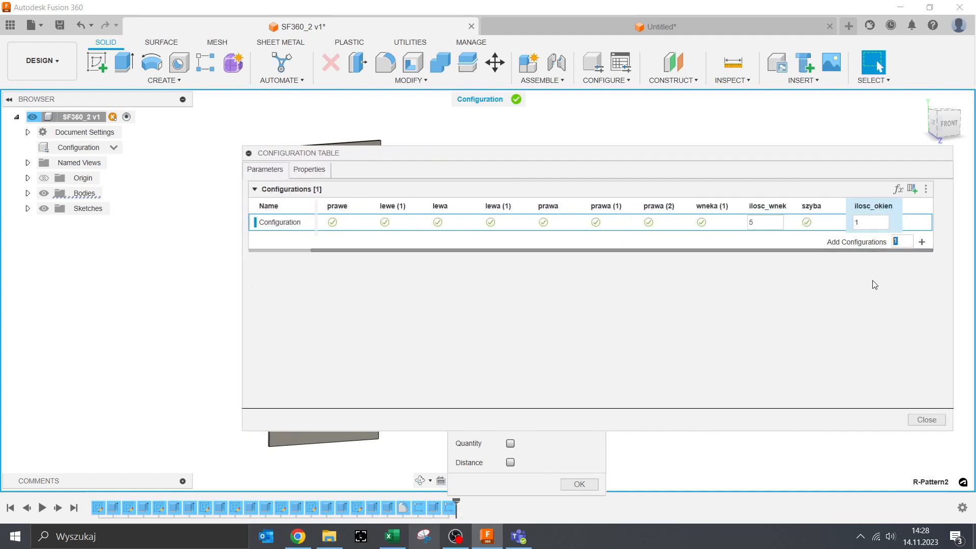
pyautogui.write('5')
pyautogui.press('Return')
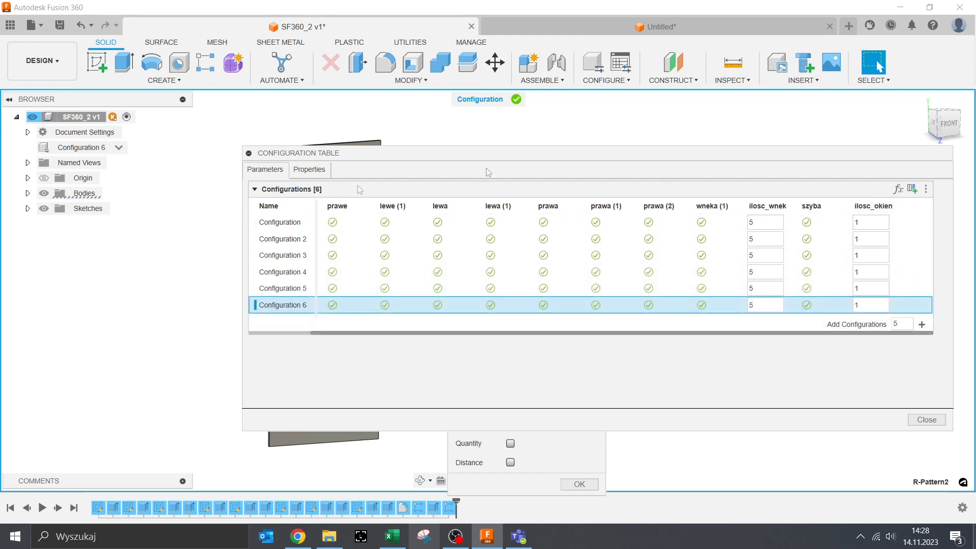
# Rename the first two configurations as L_W5_O3 and L_W4_O0
pyautogui.click(292, 224)
pyautogui.rightClick(295, 226)
pyautogui.click(321, 243)
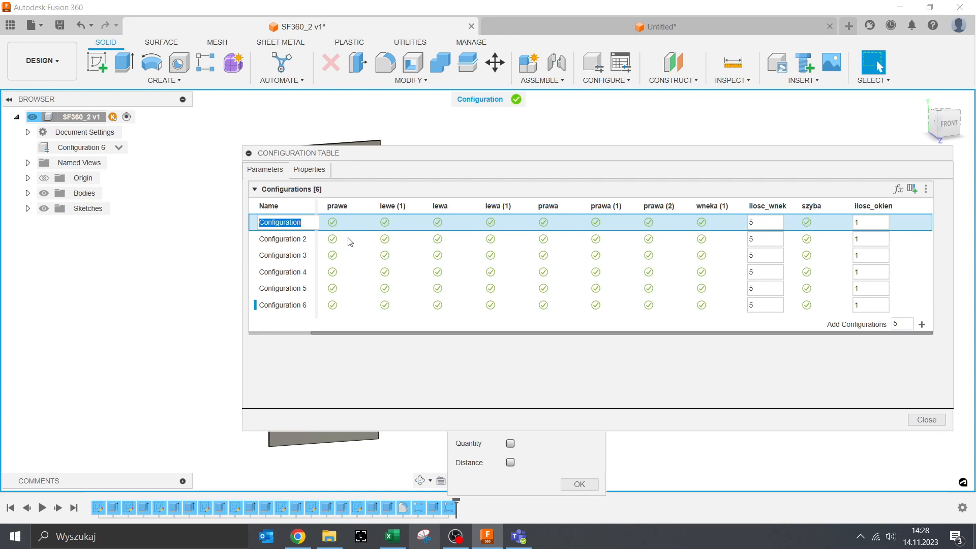
pyautogui.write('L')
pyautogui.rightClick(259, 237)
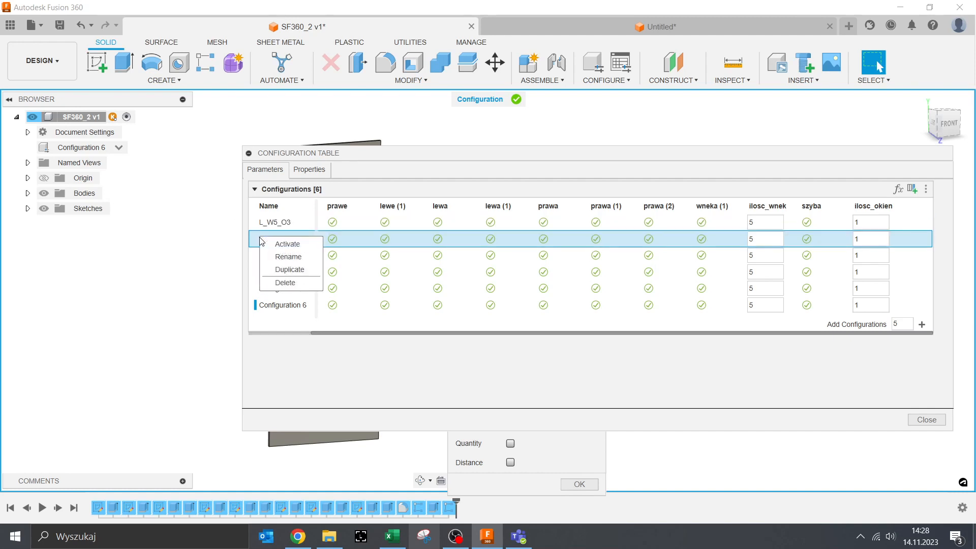
pyautogui.click(278, 259)
pyautogui.write('L_W4_O0')
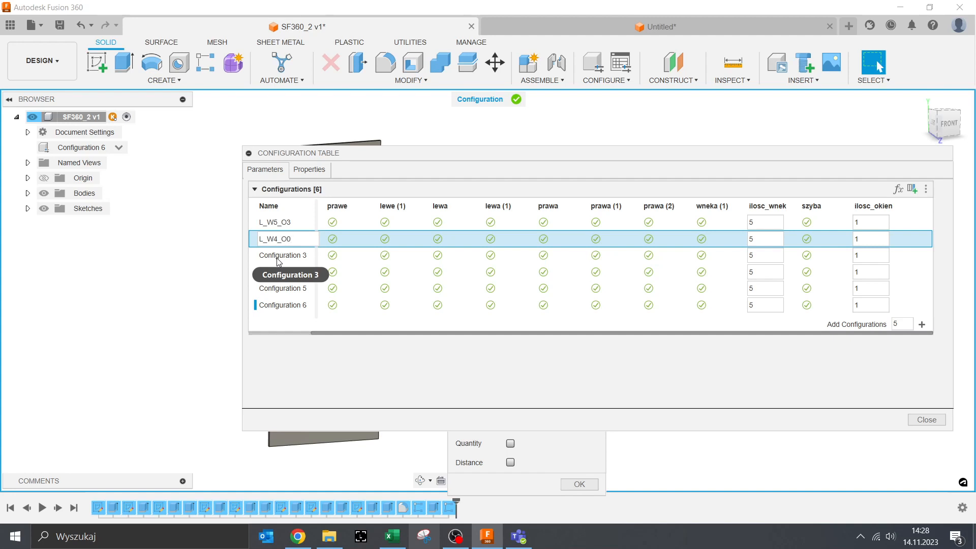
# Rename Configuration 3 as L_W0_O0
pyautogui.click(279, 260)
pyautogui.rightClick(279, 260)
pyautogui.click(297, 277)
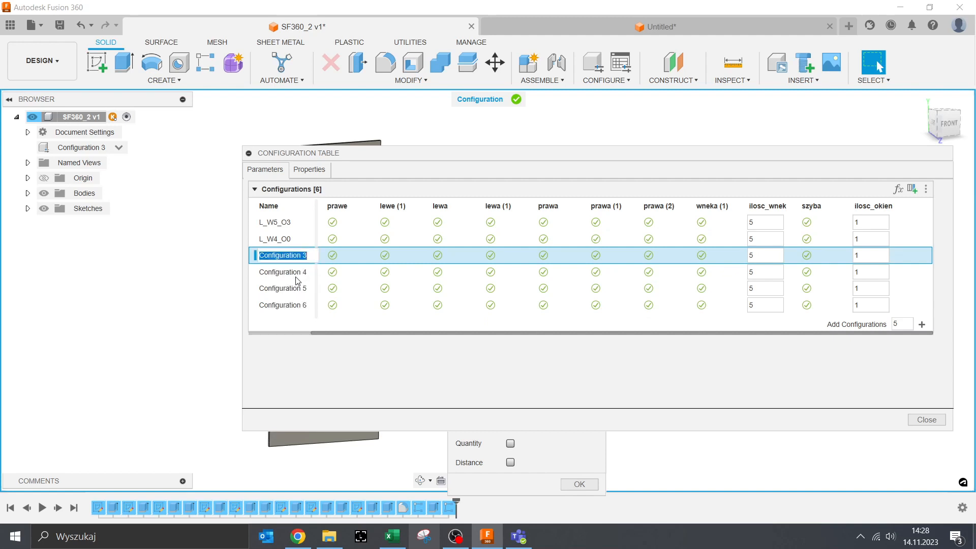
pyautogui.write('L_W0_O')
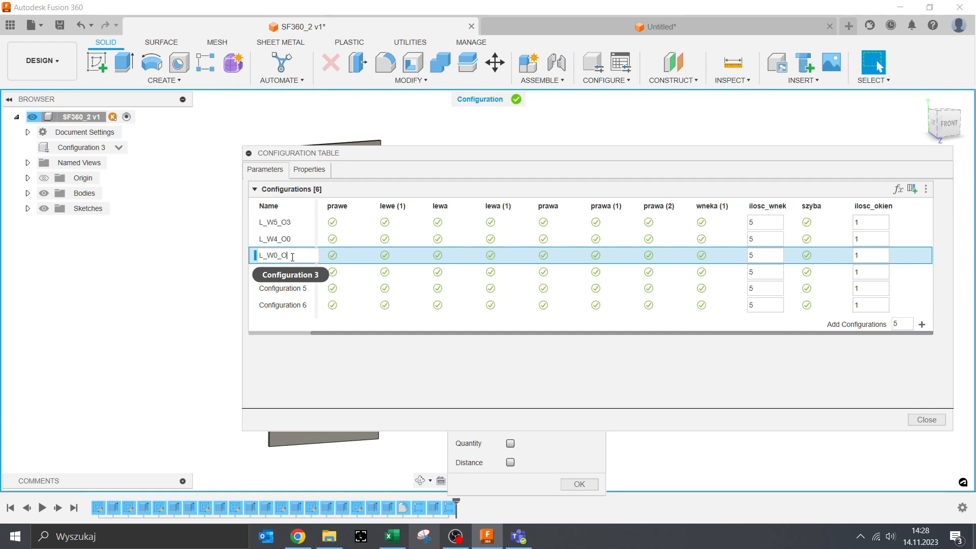
pyautogui.write('0')
pyautogui.press('Return')
# Rename Configuration 4 as P_W4_O3 and Configuration 5 as P_W5_O5
pyautogui.rightClick(285, 271)
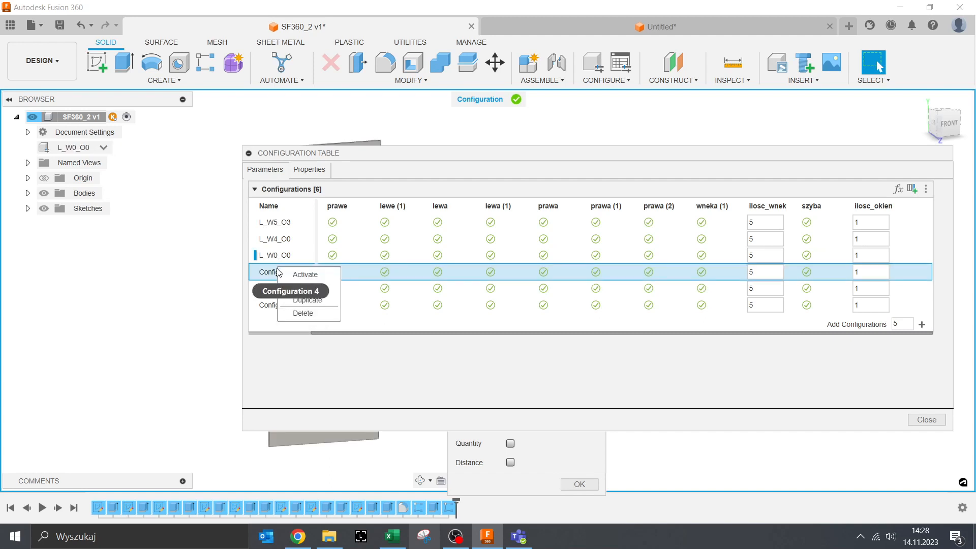
pyautogui.click(305, 288)
pyautogui.write('P_W4_O3')
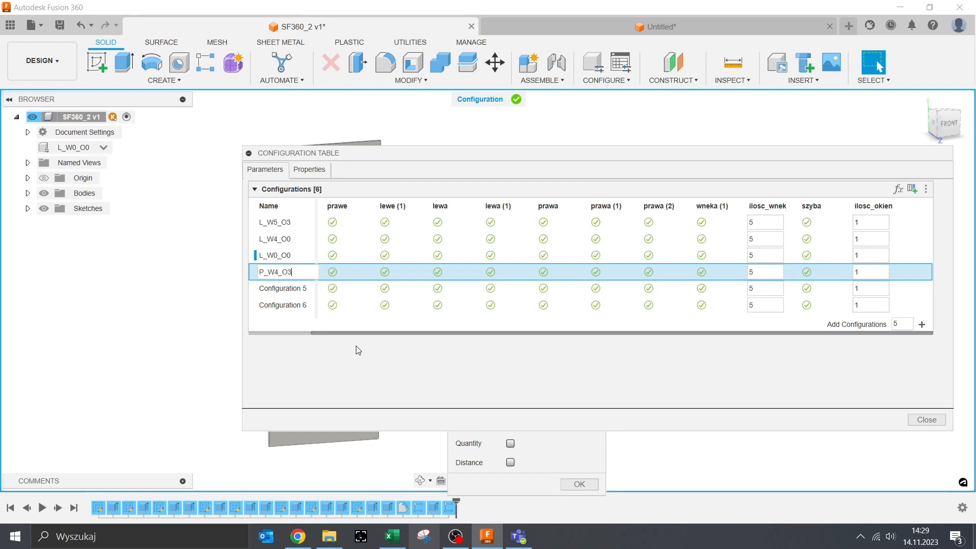
pyautogui.rightClick(283, 298)
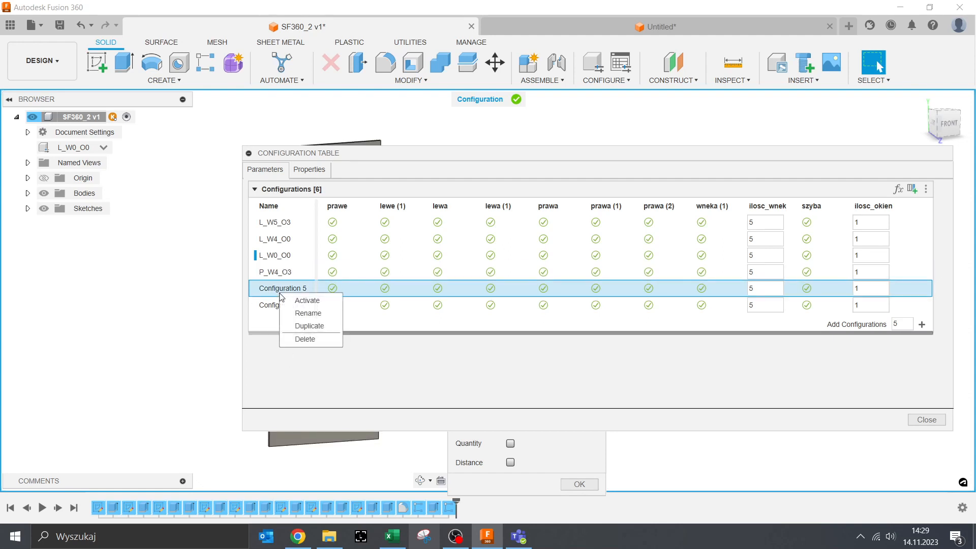
pyautogui.click(301, 311)
pyautogui.write('P_W5_O5')
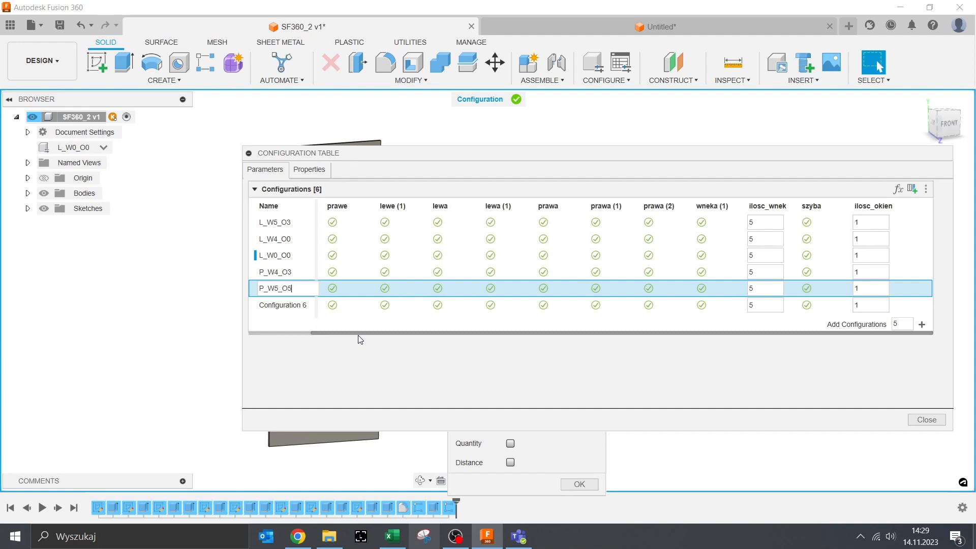
# Rename Configuration 6 as P_W3_O1
pyautogui.click(295, 305)
pyautogui.rightClick(294, 305)
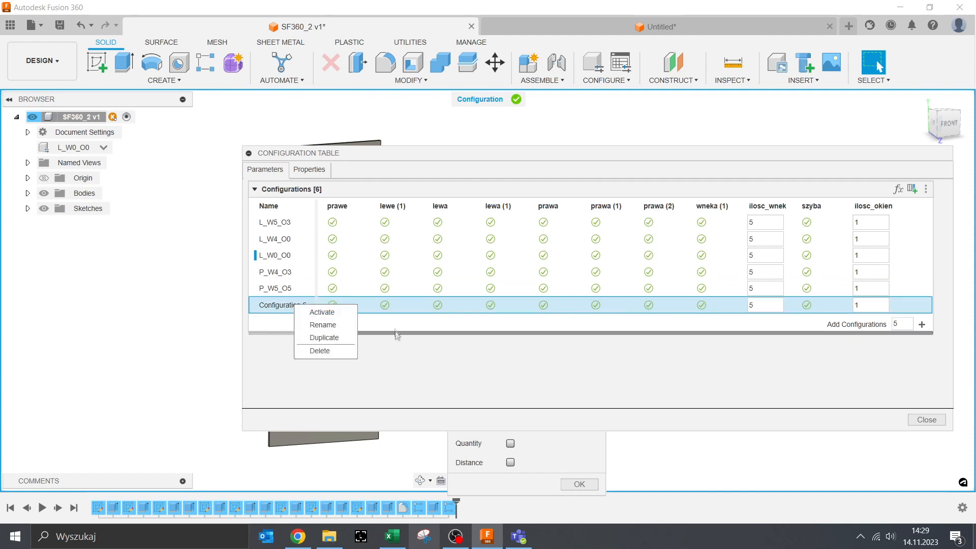
pyautogui.click(337, 324)
pyautogui.write('P_W3_')
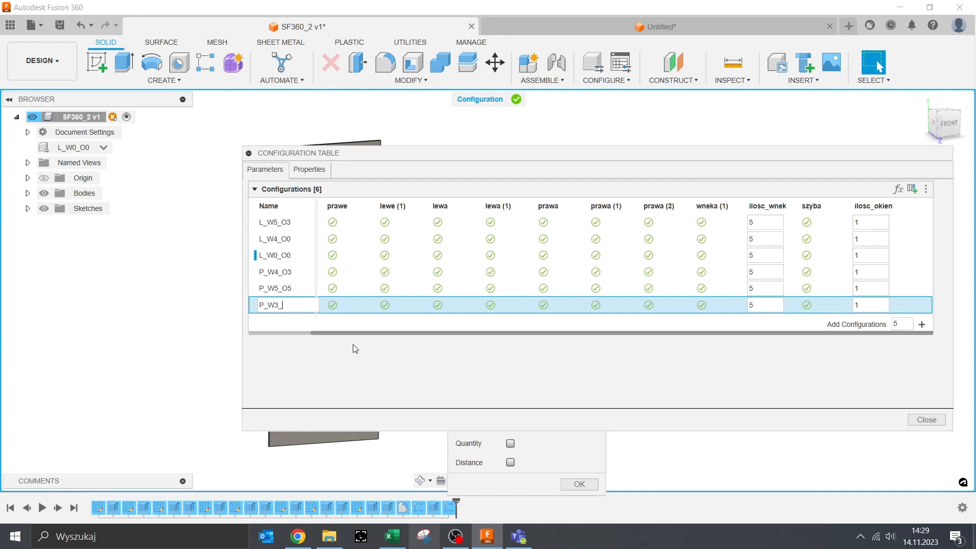
pyautogui.write('O1')
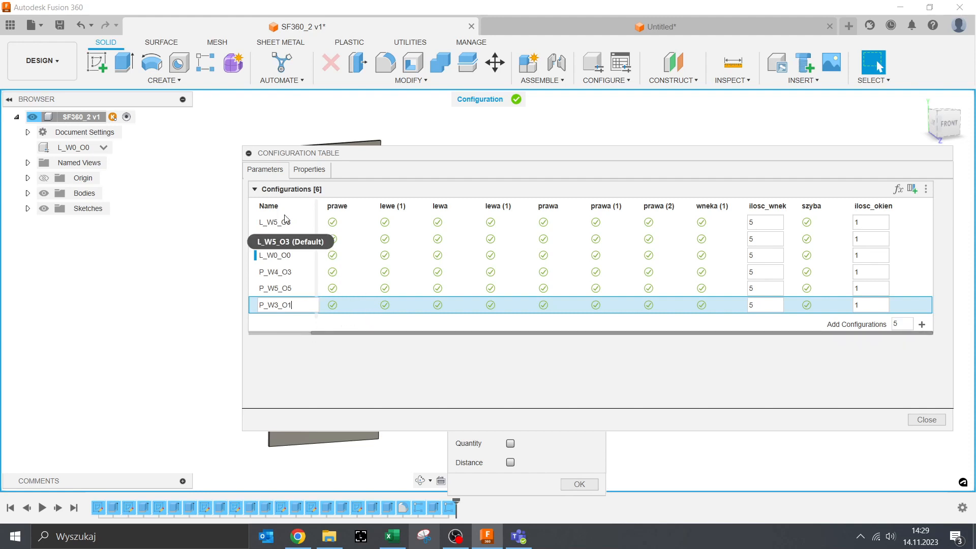
# Activate L_W5_O3, suppress its prawe, prawa, prawa (1) and prawa (2) features, and set its ilosc_okien to 3
pyautogui.click(264, 227)
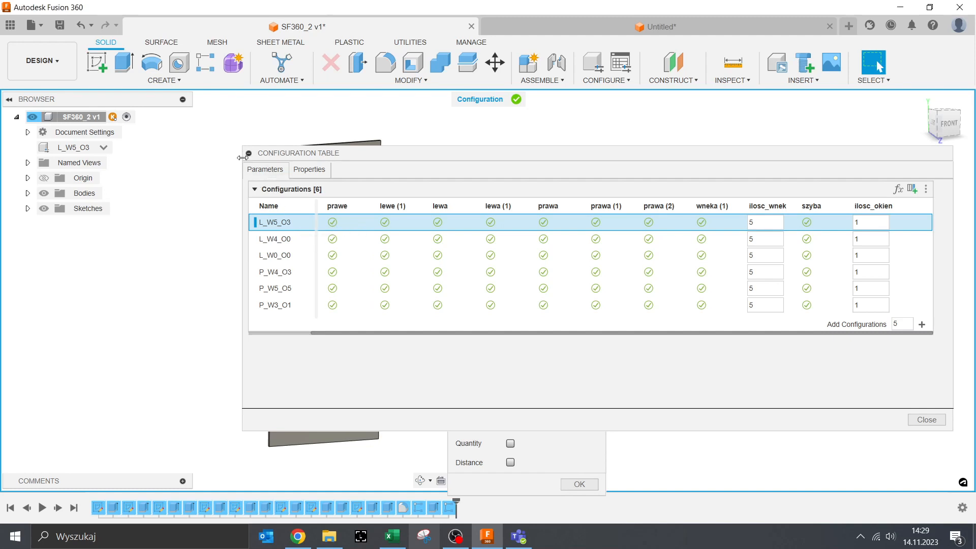
pyautogui.moveTo(243, 157); pyautogui.dragTo(172, 159)
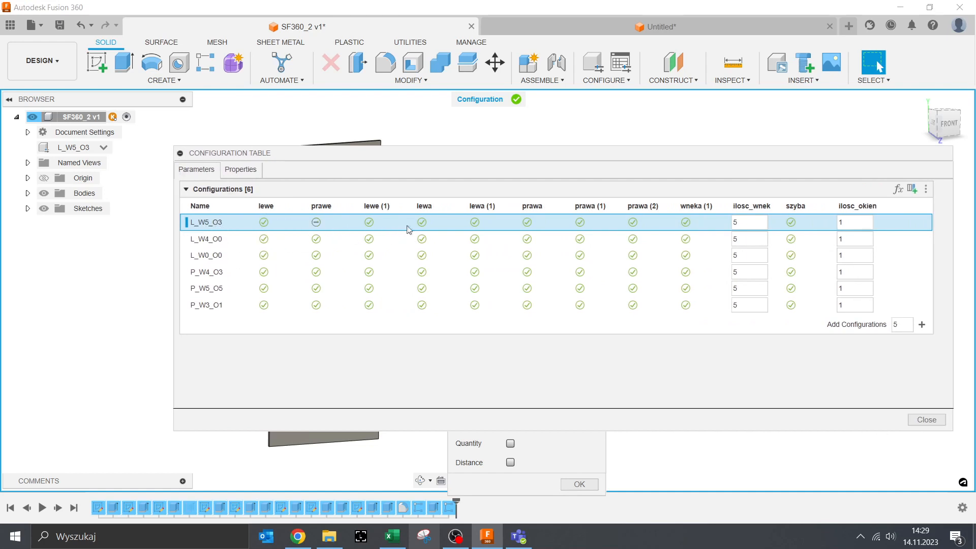
pyautogui.click(526, 223)
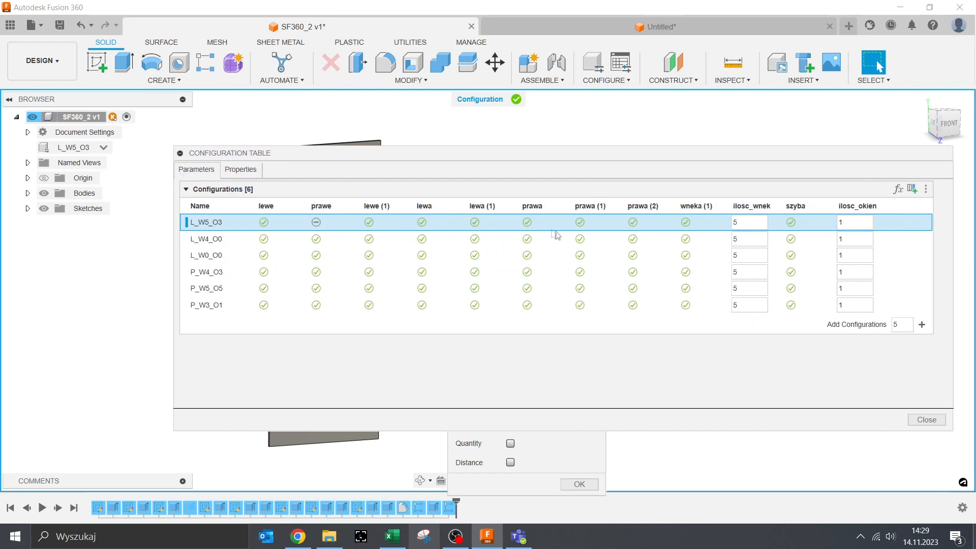
pyautogui.click(580, 223)
pyautogui.click(633, 222)
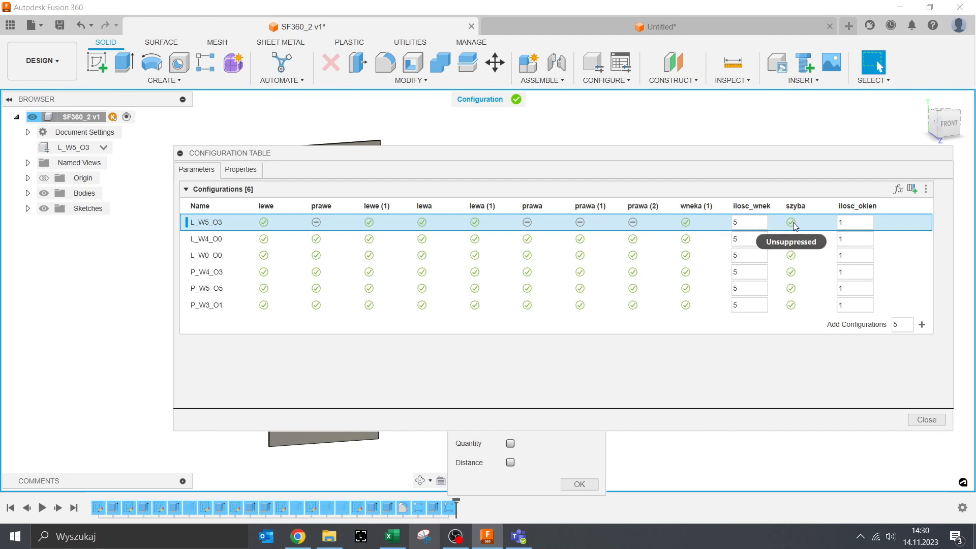
pyautogui.click(840, 225)
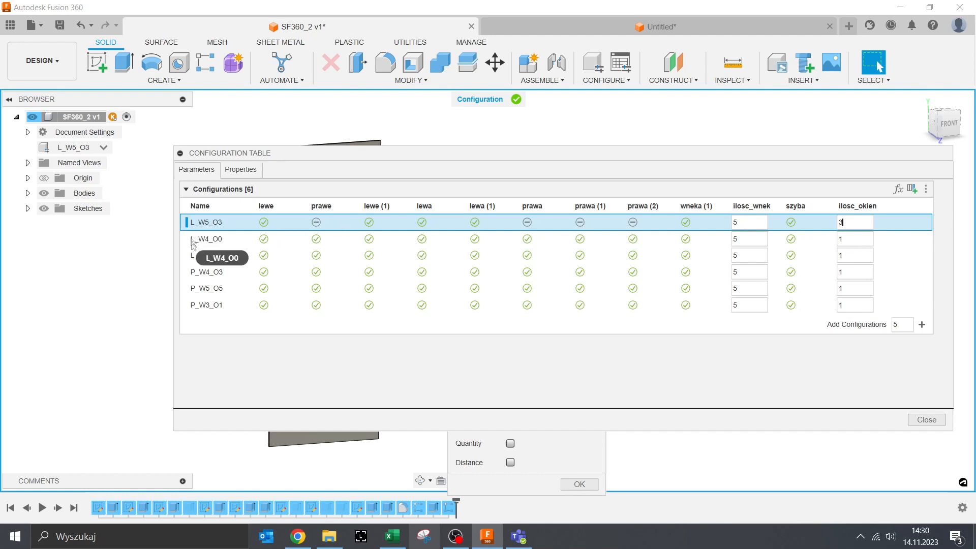
# Suppress prawe, prawa, prawa (1) and prawa (2) in configurations L_W4_O0 and L_W0_O0
pyautogui.click(316, 239)
pyautogui.click(319, 257)
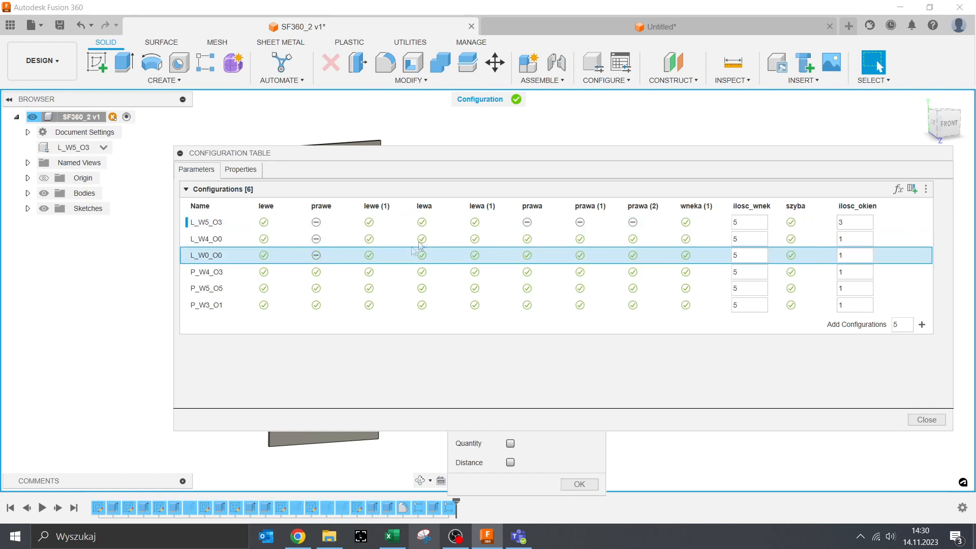
pyautogui.click(529, 243)
pyautogui.click(529, 256)
pyautogui.click(579, 241)
pyautogui.click(580, 256)
pyautogui.click(633, 239)
pyautogui.click(633, 256)
# Set ilosc_wnek to 4 and suppress szyba for L_W4_O0, and suppress wneka (1) and szyba for L_W0_O0
pyautogui.click(716, 242)
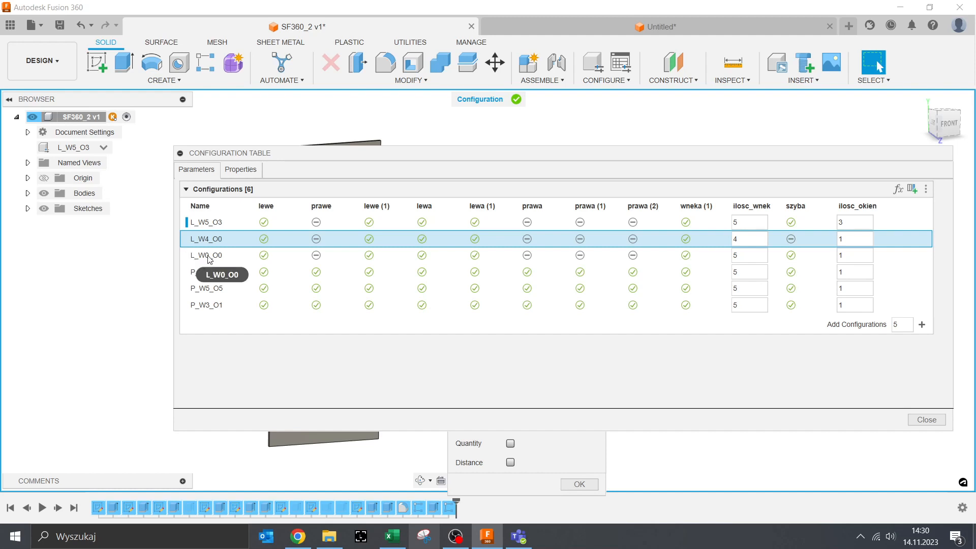
pyautogui.click(686, 255)
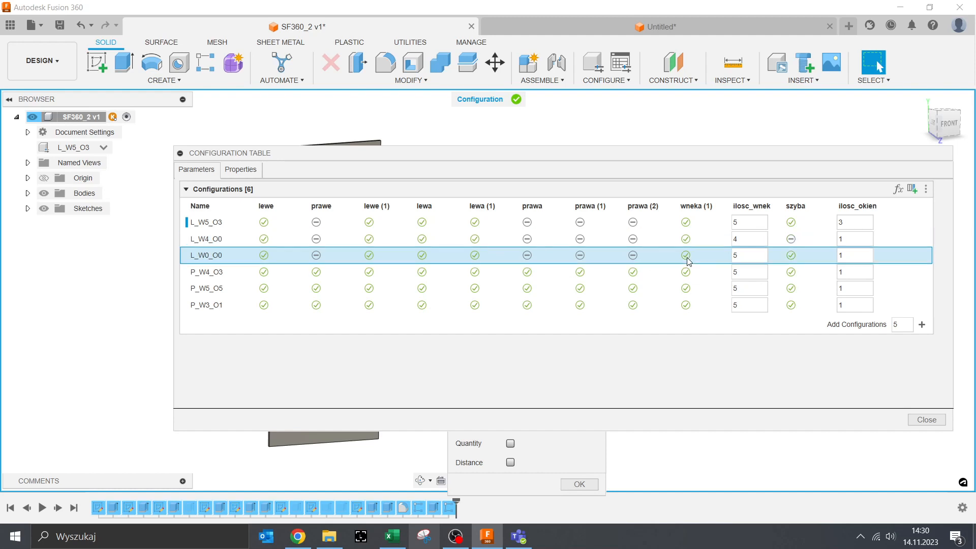
pyautogui.click(791, 256)
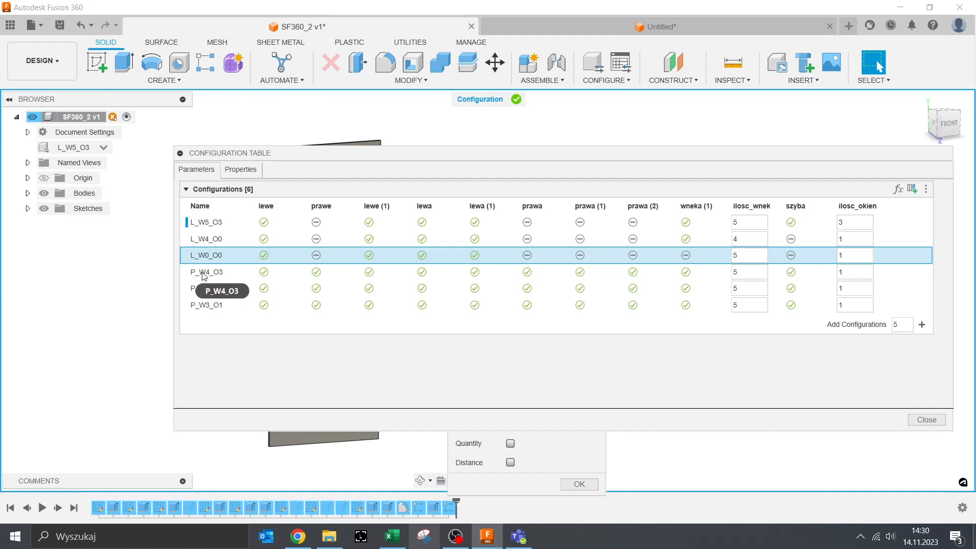
# Suppress lewe and lewe (1) in configurations P_W4_O3, P_W5_O5 and P_W3_O1
pyautogui.click(268, 276)
pyautogui.click(264, 273)
pyautogui.click(264, 289)
pyautogui.click(264, 305)
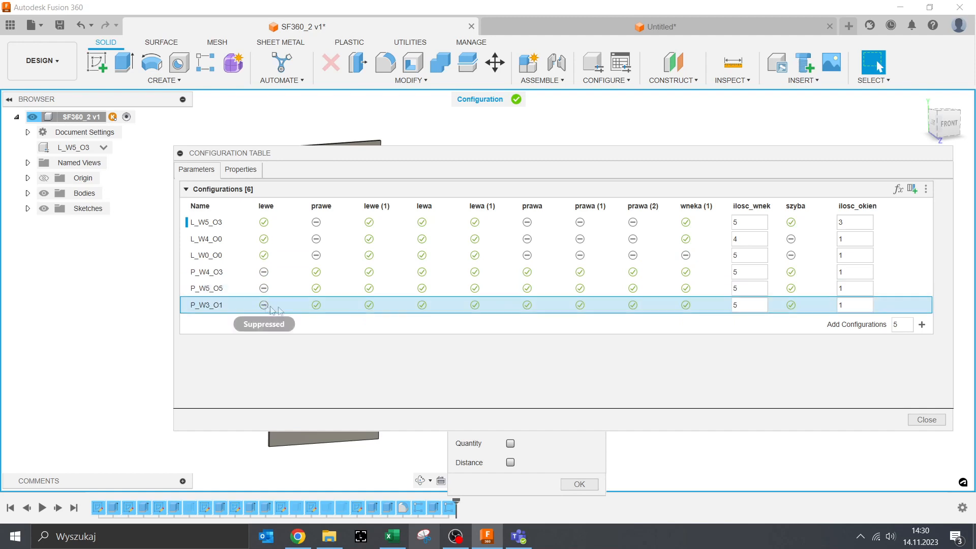
pyautogui.click(369, 272)
pyautogui.click(369, 288)
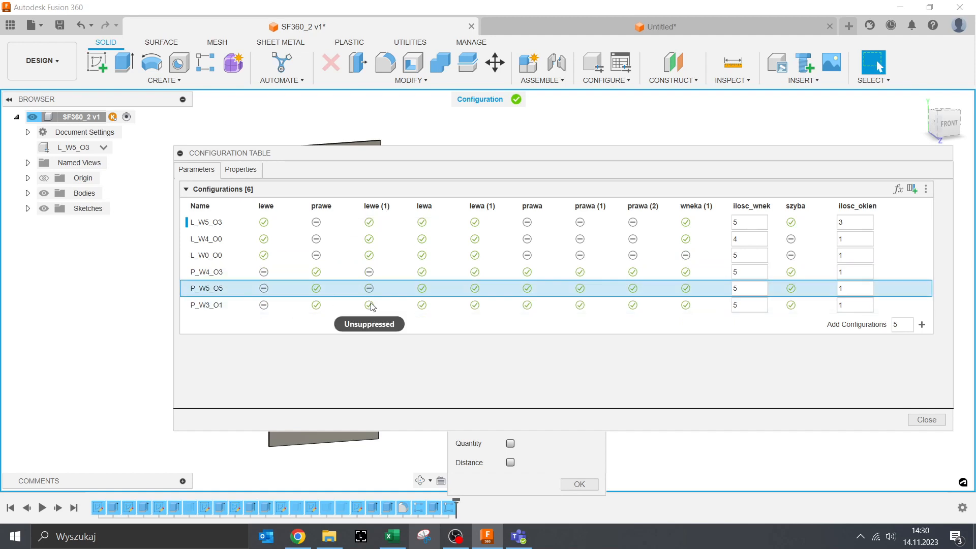
pyautogui.click(369, 304)
# Suppress lewa and lewa (1) in configurations P_W4_O3, P_W5_O5 and P_W3_O1
pyautogui.click(422, 271)
pyautogui.click(422, 288)
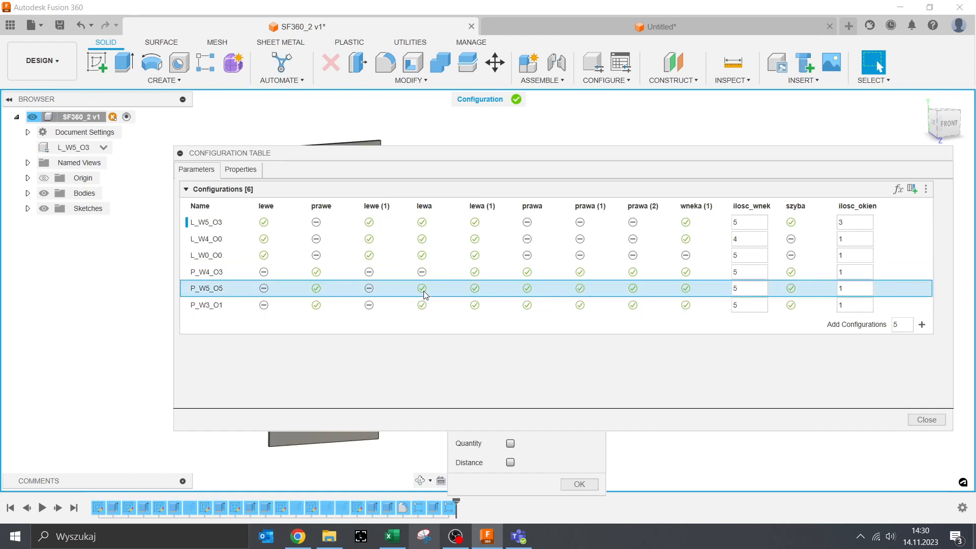
pyautogui.click(423, 305)
pyautogui.click(476, 272)
pyautogui.click(475, 288)
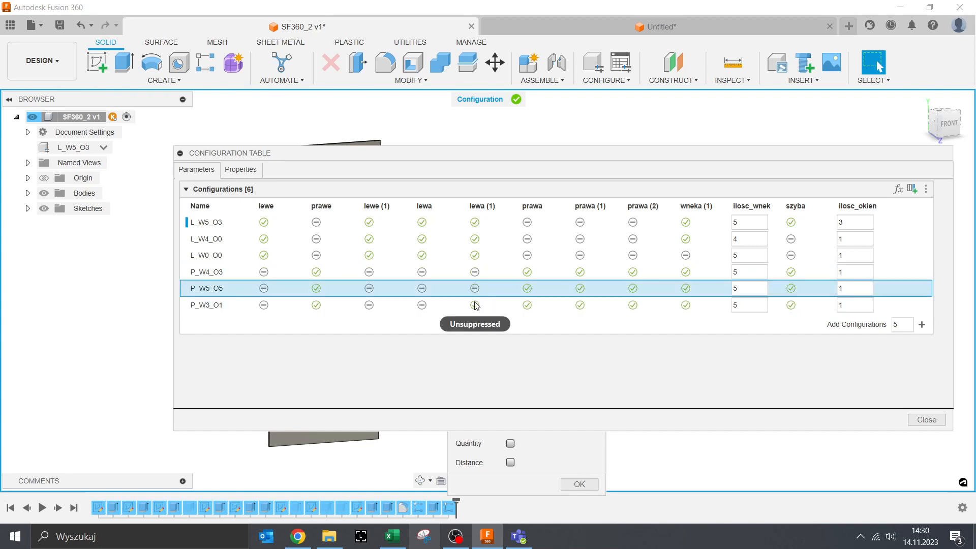
pyautogui.click(475, 305)
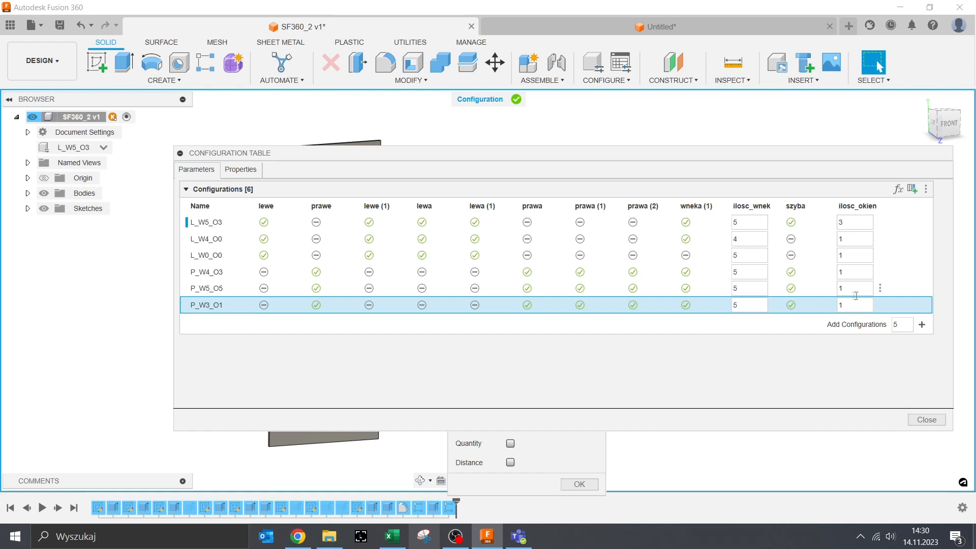
# Set P_W4_O3 to ilosc_wnek 4 and ilosc_okien 3, and set ilosc_okien to 5 for P_W5_O5
pyautogui.click(736, 274)
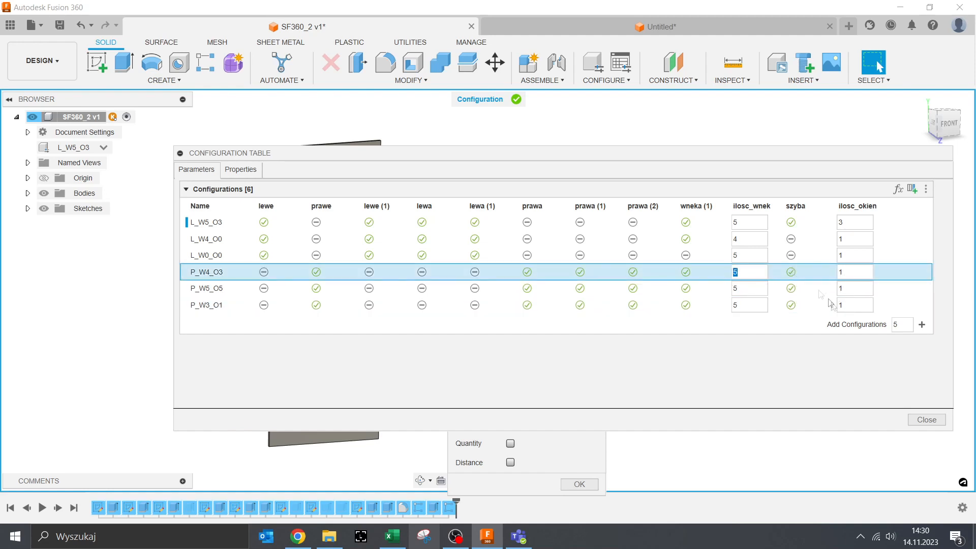
pyautogui.write('4')
pyautogui.press('Tab')
pyautogui.click(847, 290)
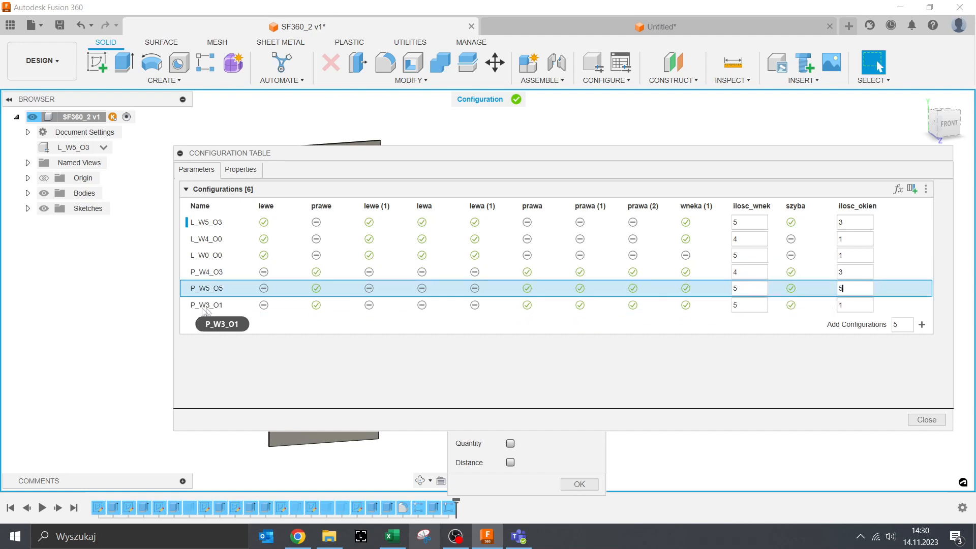
# Set P_W3_O1 to ilosc_wnek 3 and ilosc_okien 1, and close the configuration table
pyautogui.click(739, 304)
pyautogui.moveTo(849, 307); pyautogui.dragTo(830, 313)
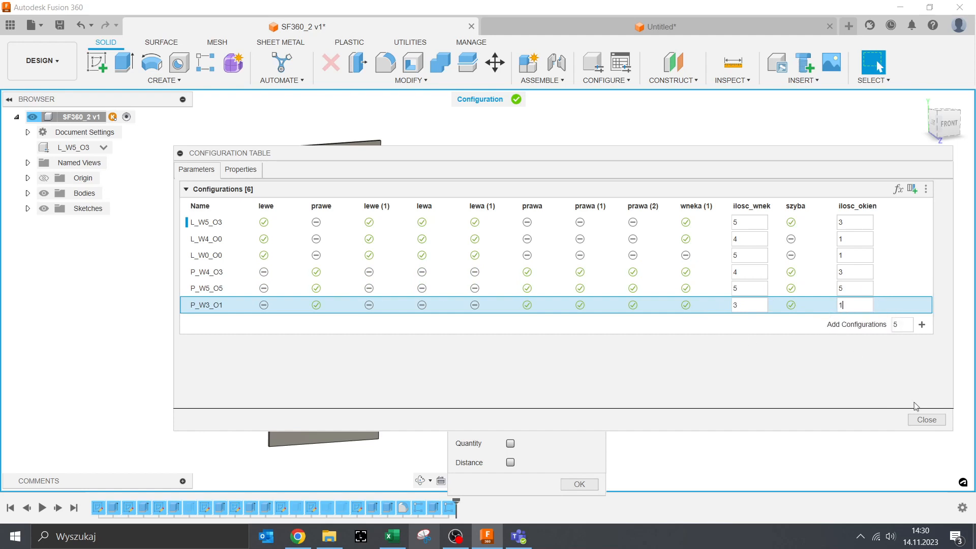
pyautogui.click(924, 421)
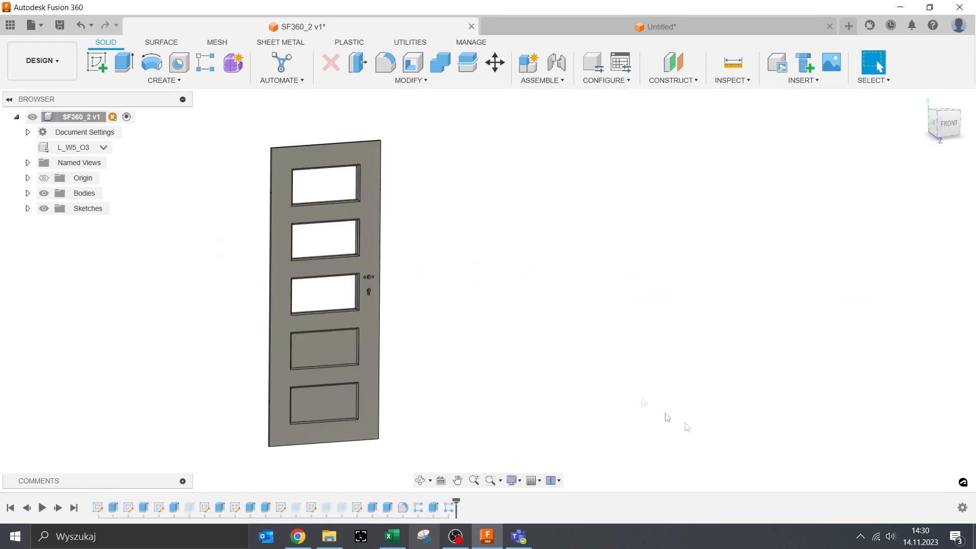
# Choose configuration L_W5_O3 and examine the door's front, back, edges, recesses, windows and lock holes
pyautogui.click(102, 147)
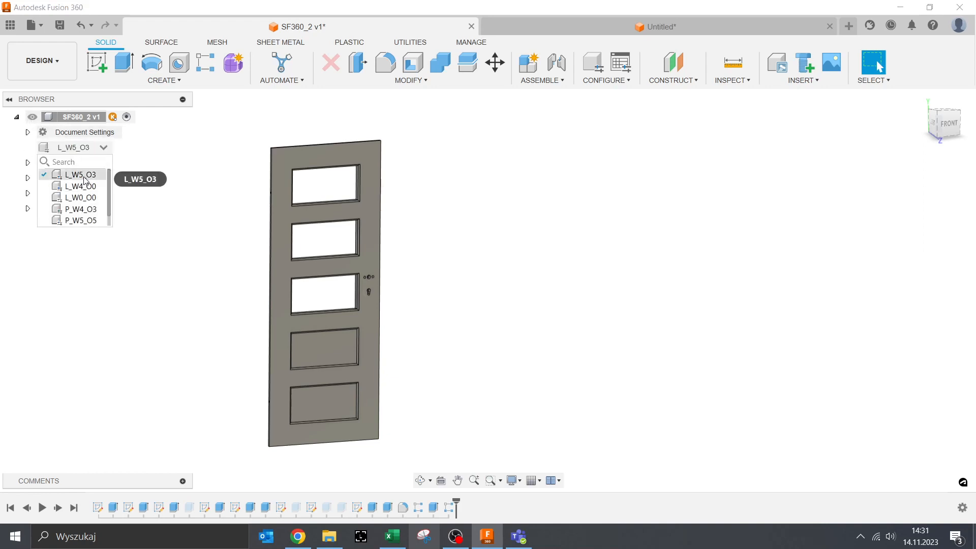
pyautogui.click(85, 179)
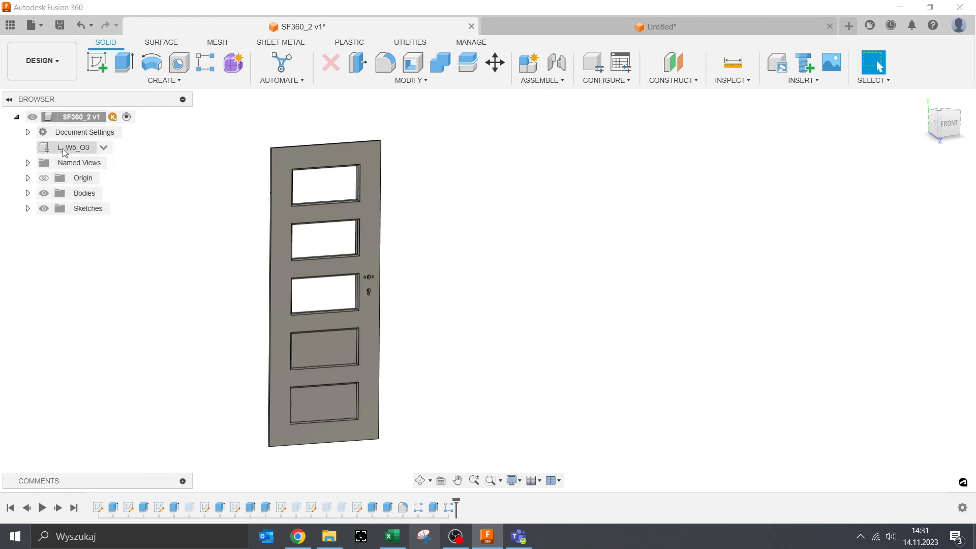
pyautogui.keyDown('shift'); pyautogui.moveTo(364, 358); pyautogui.dragTo(318, 193, button='middle'); pyautogui.keyUp('shift')
pyautogui.scroll(3, 318, 194)
pyautogui.scroll(-3, 322, 187)
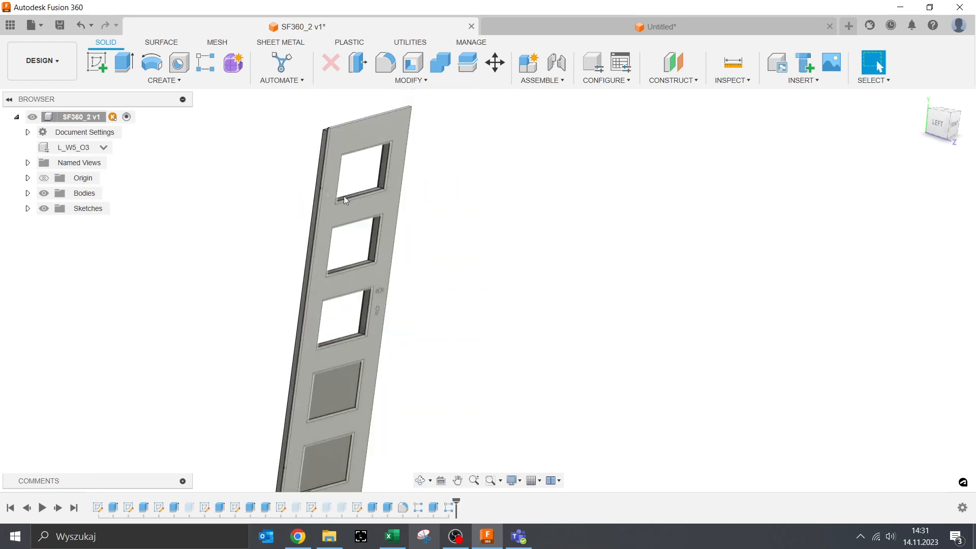
pyautogui.keyDown('shift'); pyautogui.moveTo(573, 242); pyautogui.dragTo(593, 187, button='middle'); pyautogui.keyUp('shift')
pyautogui.scroll(2, 600, 137)
pyautogui.scroll(-2, 599, 137)
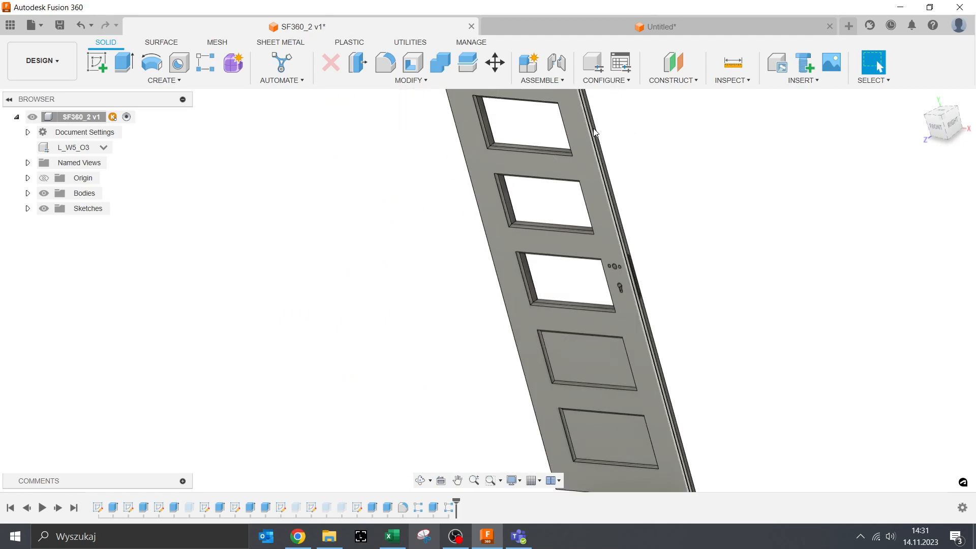
pyautogui.scroll(2, 629, 262)
pyautogui.scroll(3, 629, 262)
pyautogui.moveTo(693, 299)
pyautogui.keyDown('shift'); pyautogui.mouseDown(button='middle')
pyautogui.moveTo(666, 290)
pyautogui.moveTo(682, 288)
pyautogui.mouseUp(button='middle'); pyautogui.keyUp('shift')
pyautogui.press('ctrl')
pyautogui.keyDown('shift'); pyautogui.moveTo(801, 288); pyautogui.dragTo(569, 282, button='middle'); pyautogui.keyUp('shift')
pyautogui.scroll(-8, 617, 254)
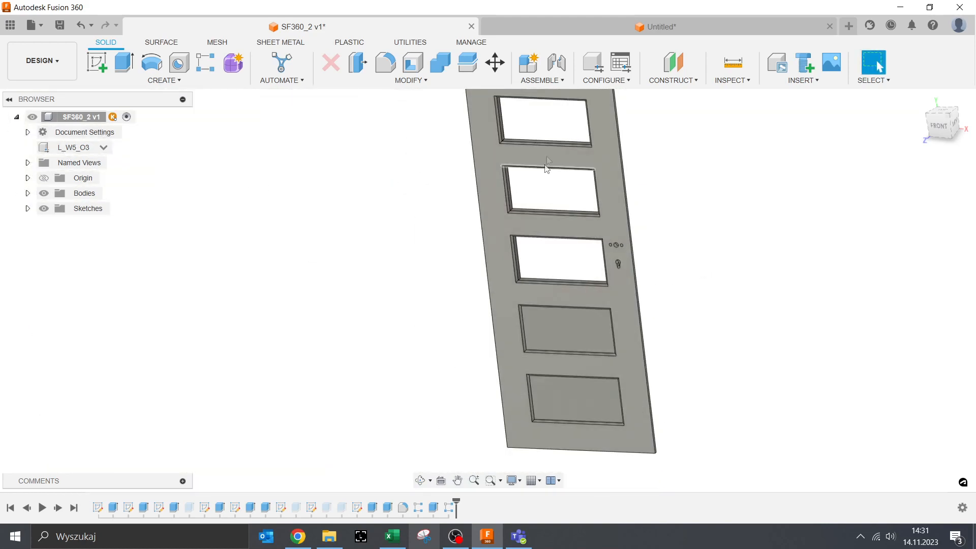
# Activate configurations L_W4_O0 and L_W0_O0 in turn to check the left door variants
pyautogui.click(103, 148)
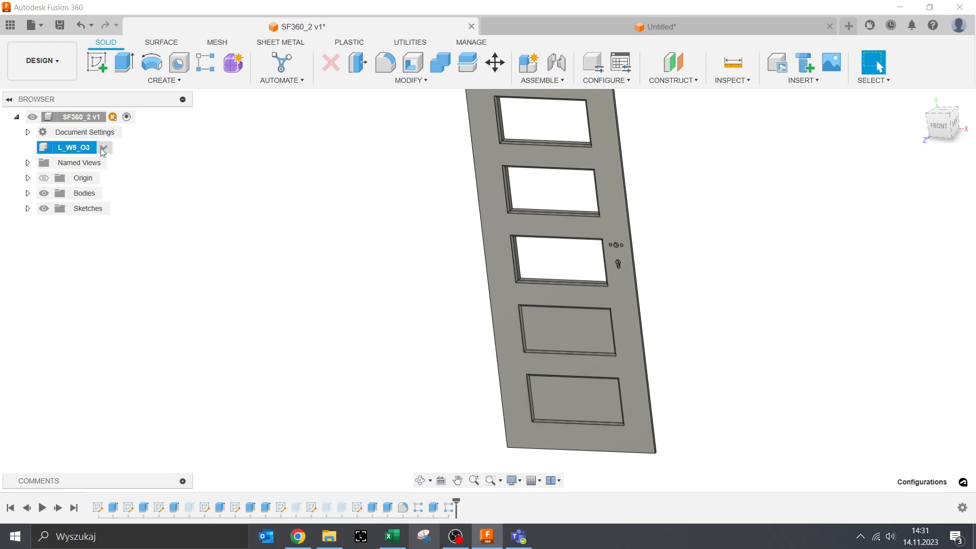
pyautogui.click(89, 187)
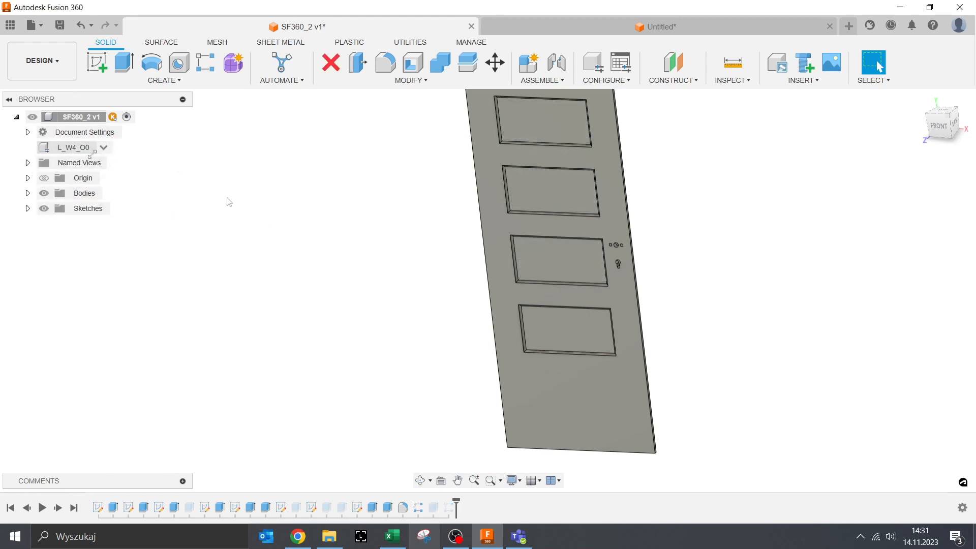
pyautogui.press('ctrl')
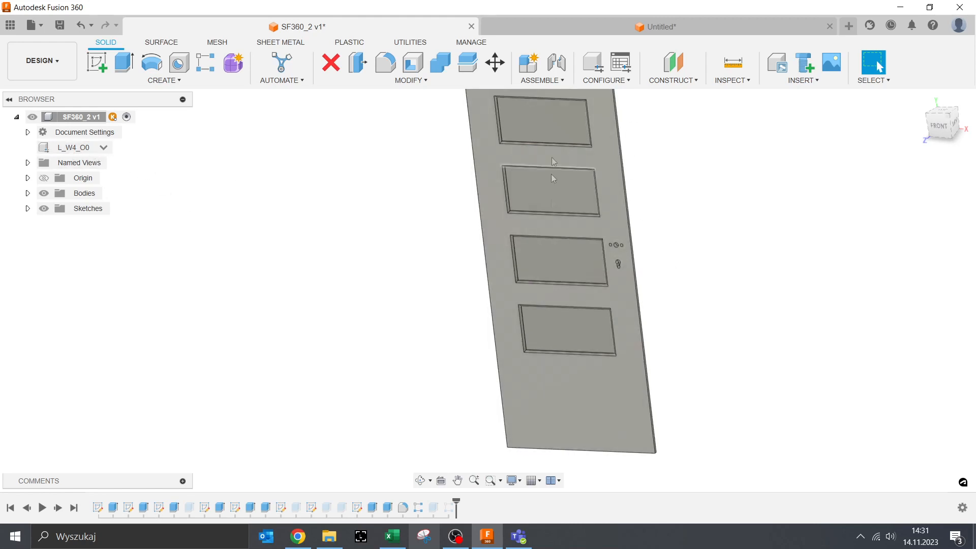
pyautogui.click(103, 147)
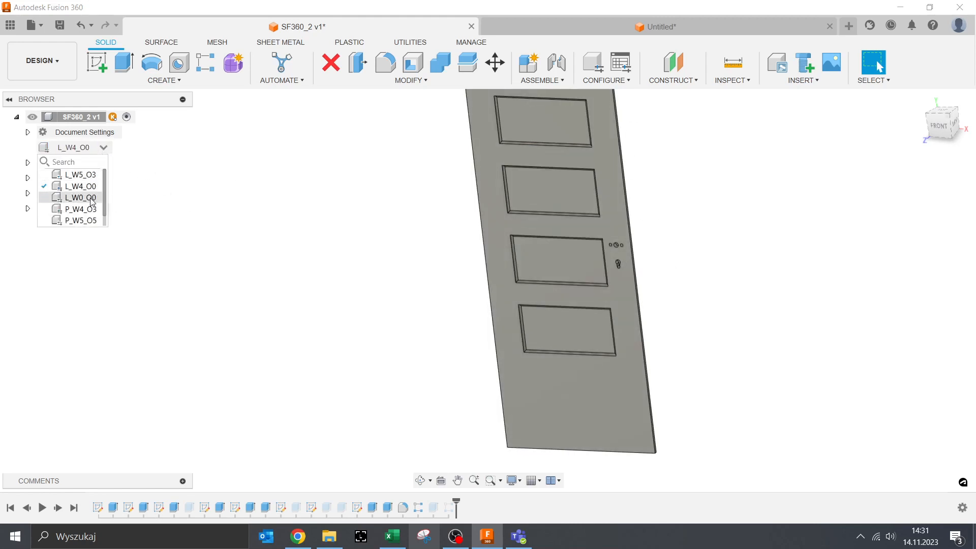
pyautogui.click(92, 198)
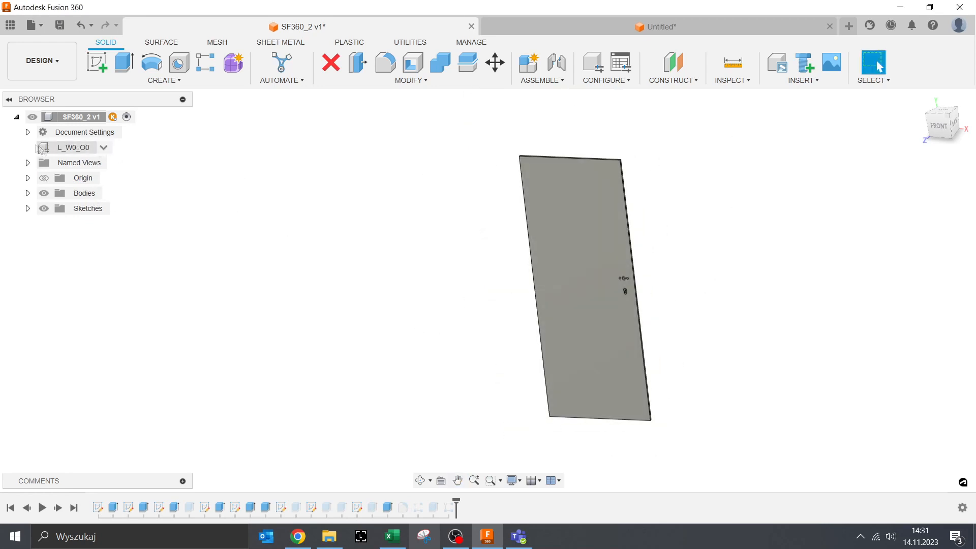
# Activate configurations P_W4_O3, P_W5_O5 and P_W3_O1 in turn to check the right door variants
pyautogui.click(103, 148)
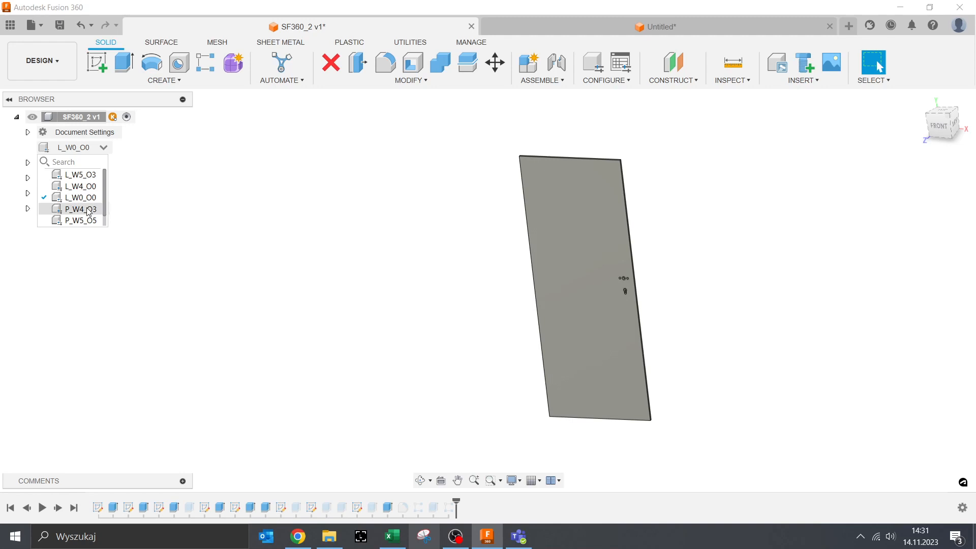
pyautogui.click(81, 209)
pyautogui.keyDown('shift'); pyautogui.moveTo(782, 373); pyautogui.dragTo(616, 340, button='middle'); pyautogui.keyUp('shift')
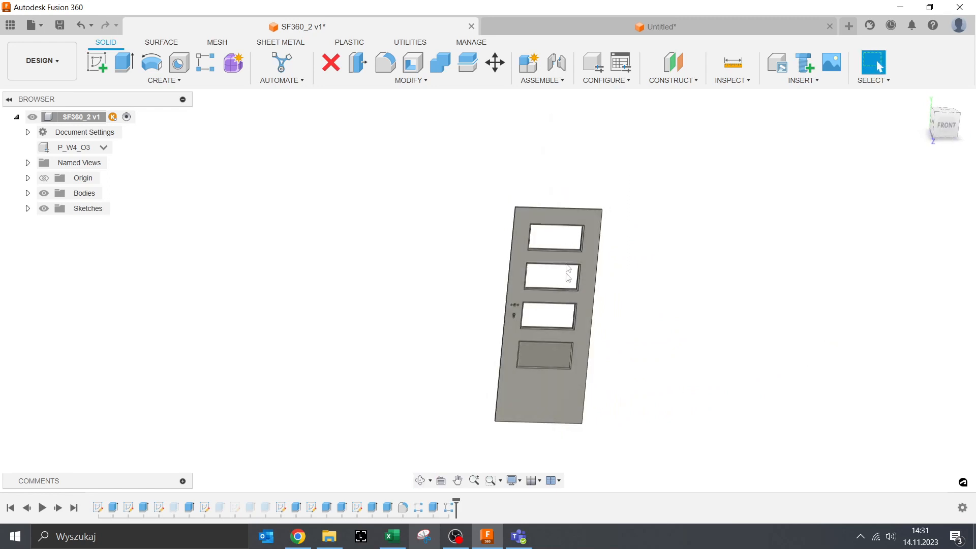
pyautogui.click(76, 148)
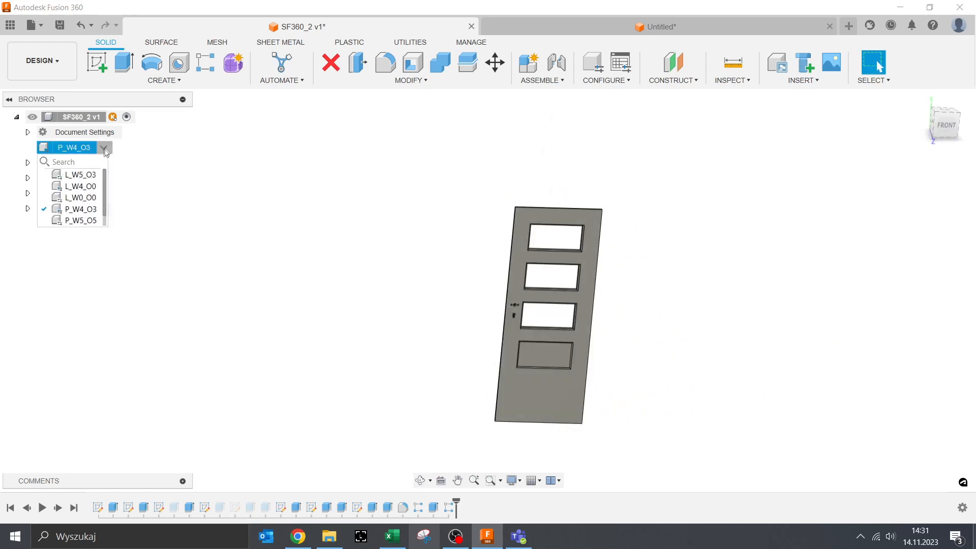
pyautogui.click(84, 220)
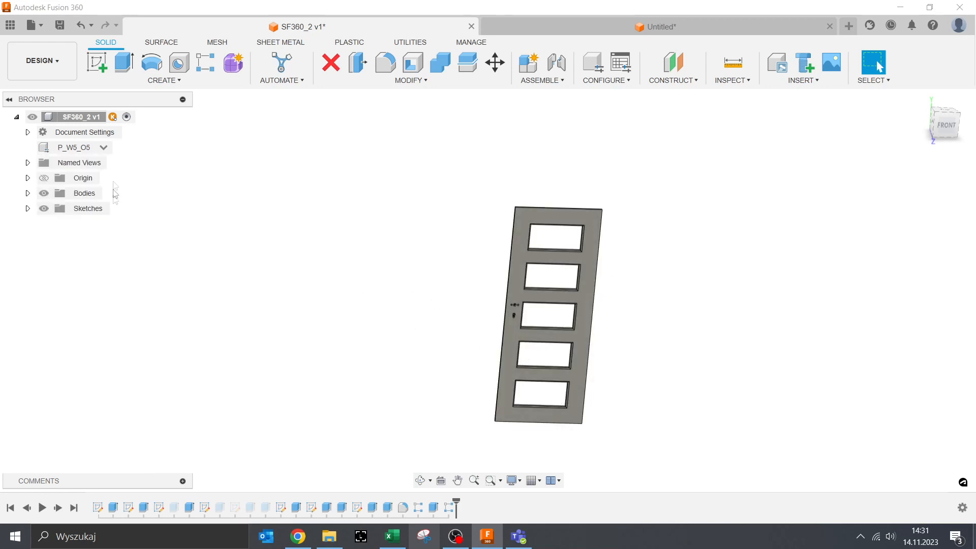
pyautogui.click(103, 148)
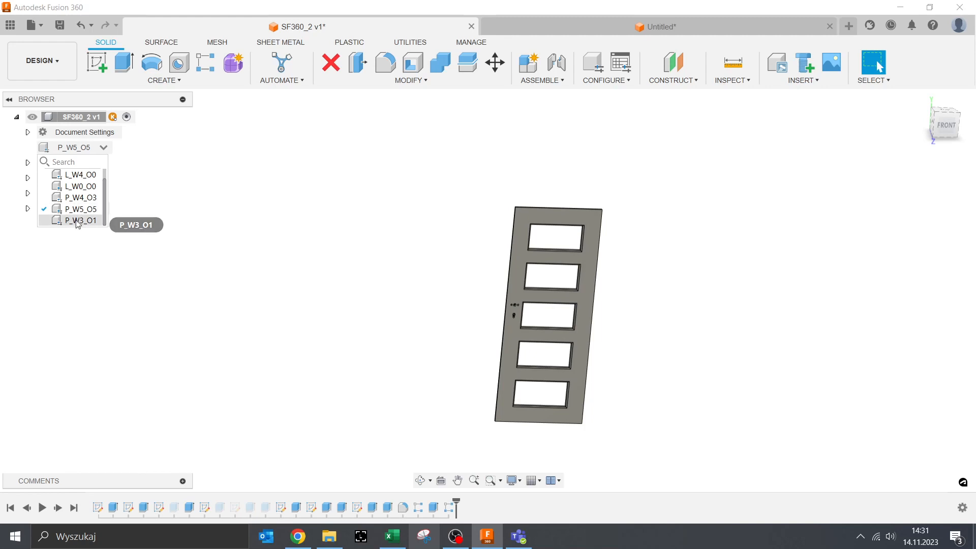
pyautogui.click(77, 222)
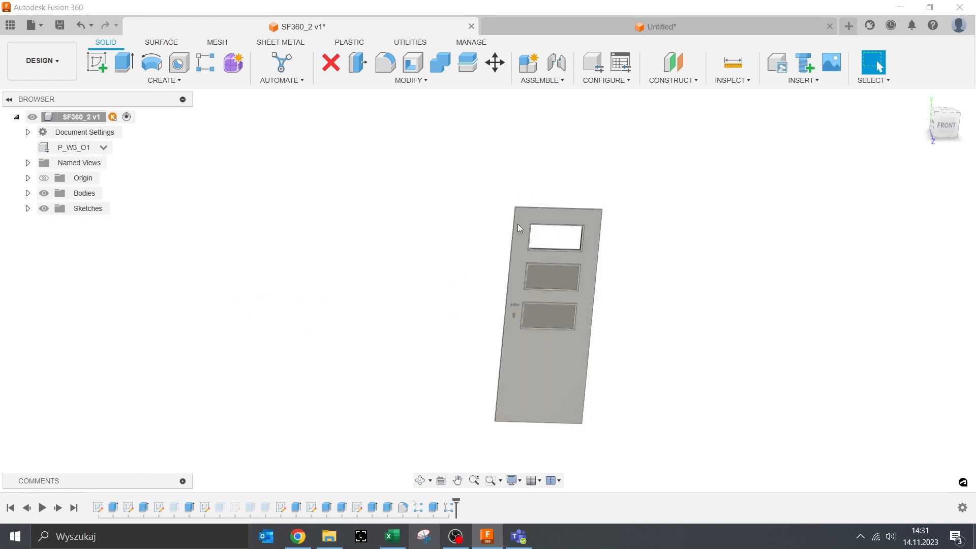
# Save SF360_2 as a configured design with the version description "Create Configured Design"
pyautogui.click(59, 25)
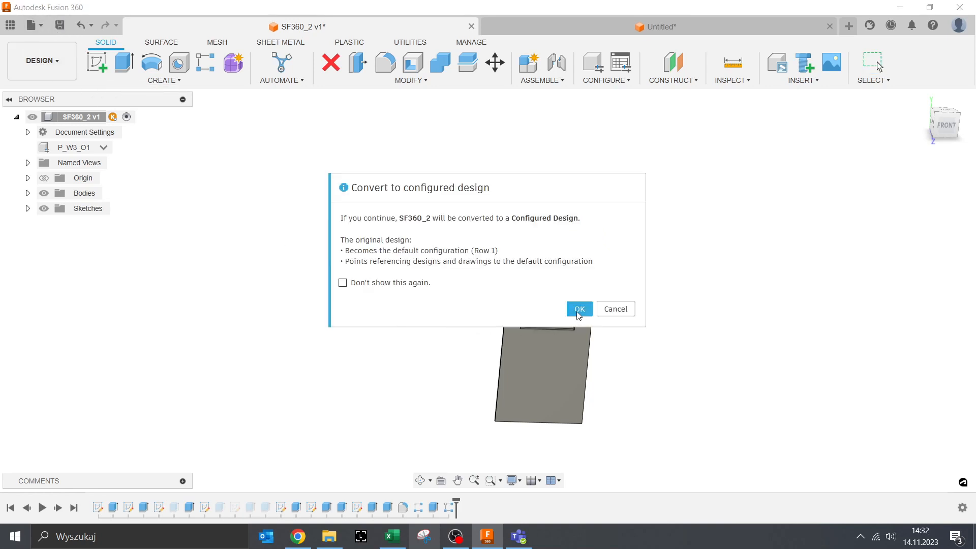
pyautogui.click(579, 309)
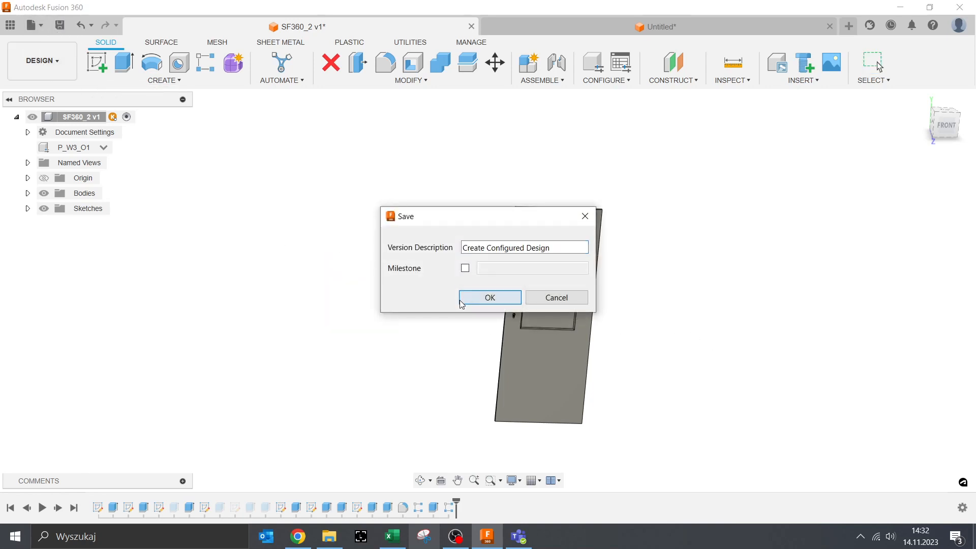
pyautogui.click(460, 301)
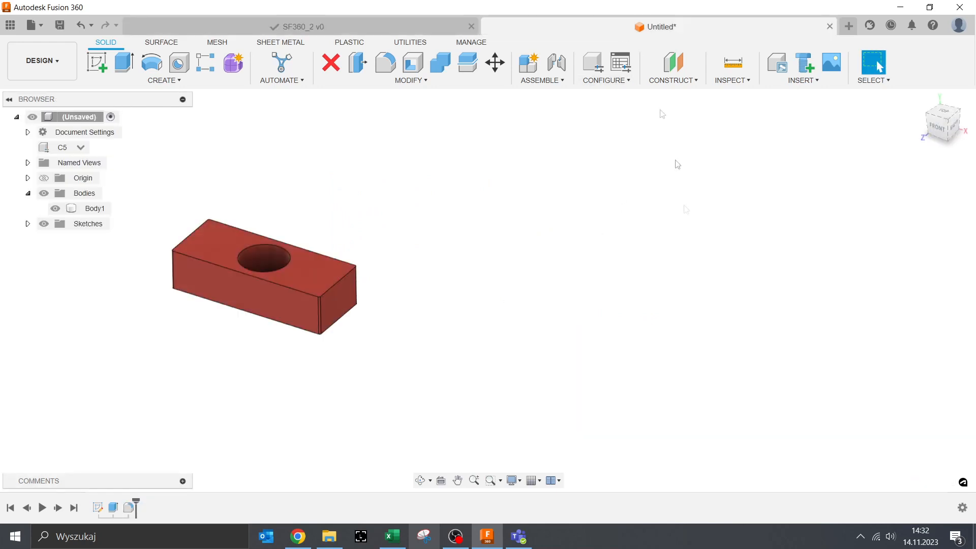
# Save the untitled red block design under the name 2 in the !!!Srody_z_Fusion project
pyautogui.click(60, 25)
pyautogui.write('2')
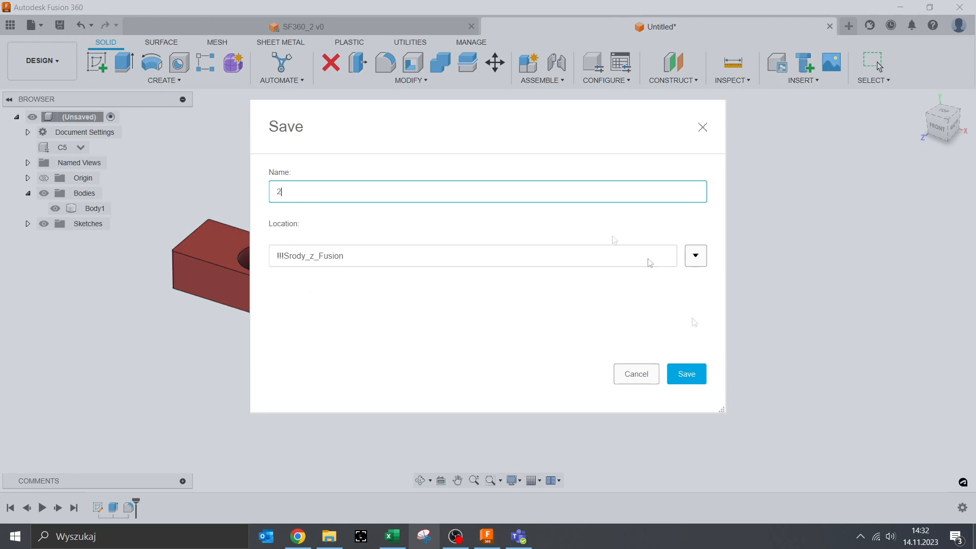
pyautogui.click(687, 377)
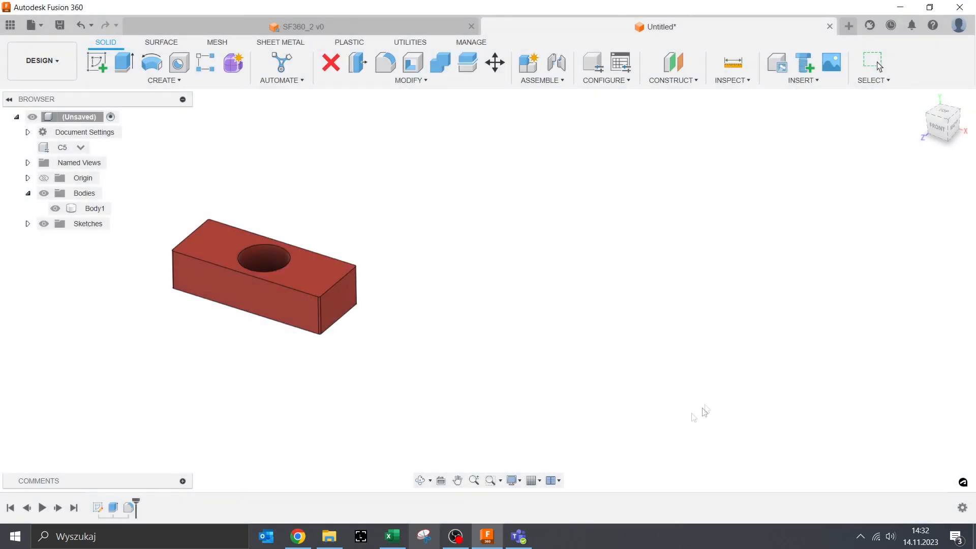
# Insert SF360_2 into the block design as configuration P_W5_O5 and move it about 233 mm in X, -4 mm in Y and -146 mm in Z
pyautogui.click(11, 25)
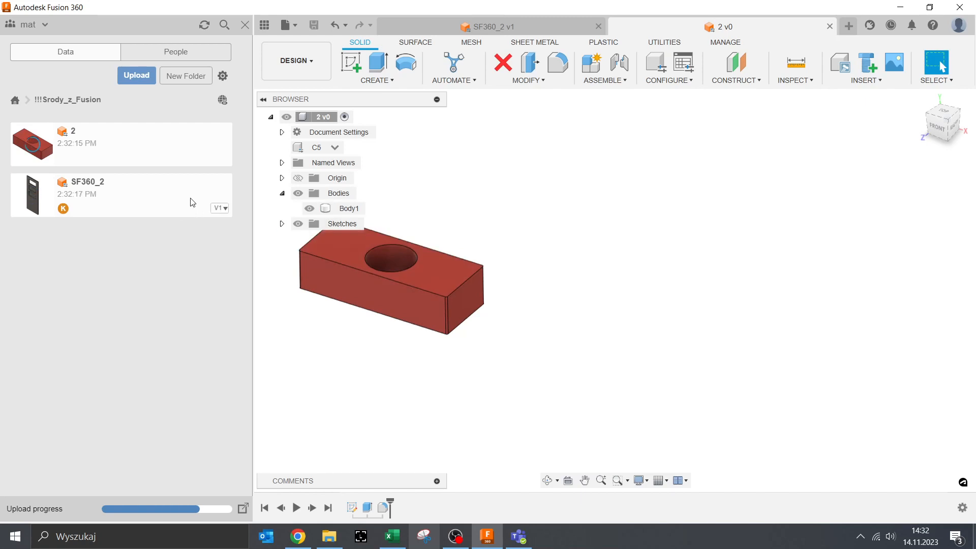
pyautogui.moveTo(184, 201); pyautogui.dragTo(590, 252)
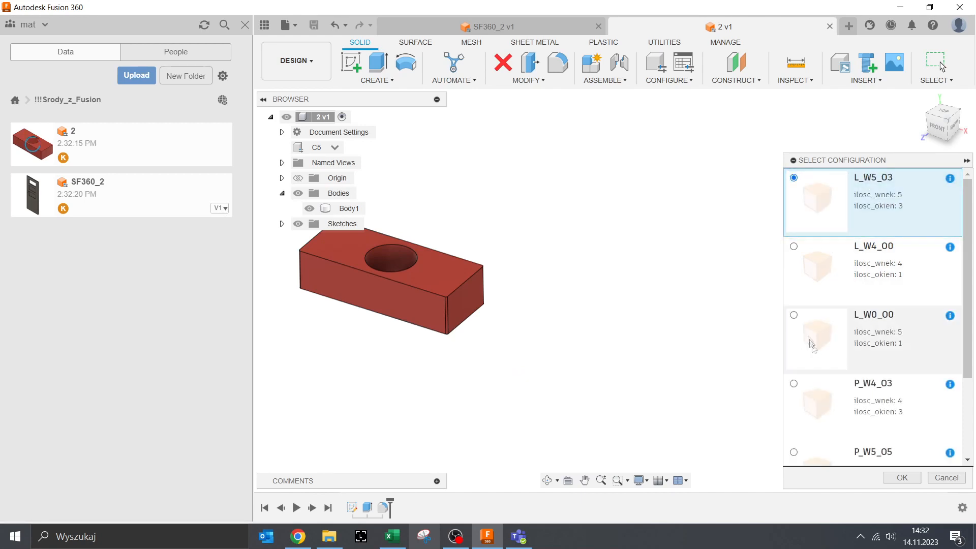
pyautogui.scroll(-2, 811, 324)
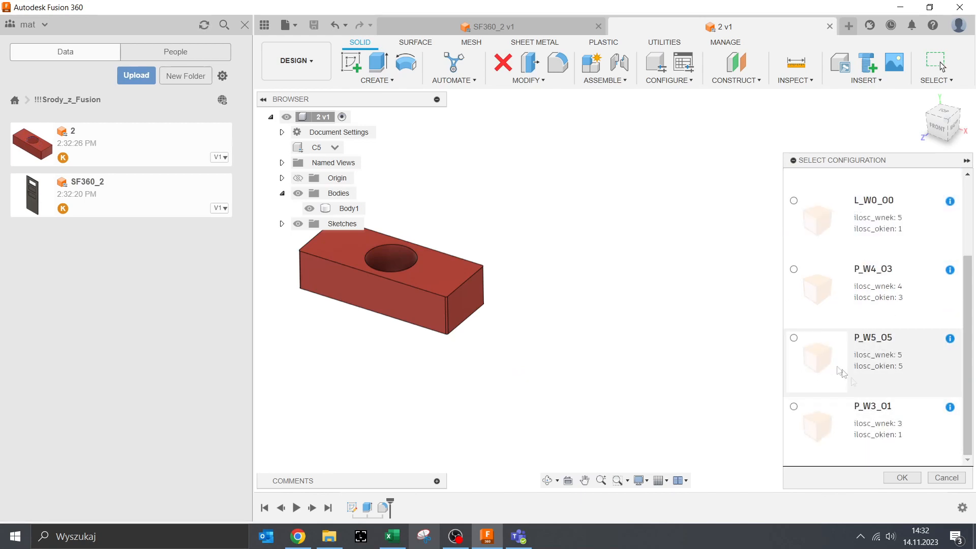
pyautogui.click(866, 351)
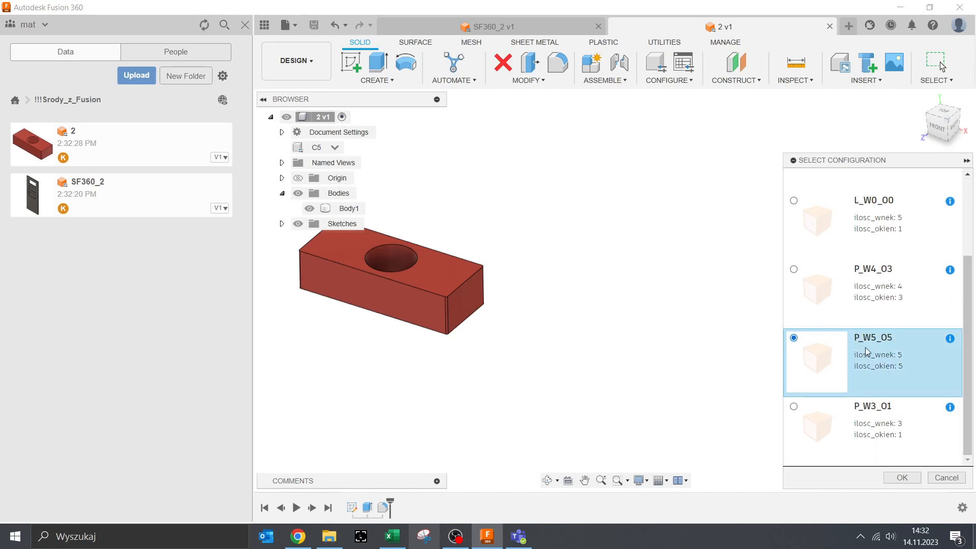
pyautogui.click(904, 483)
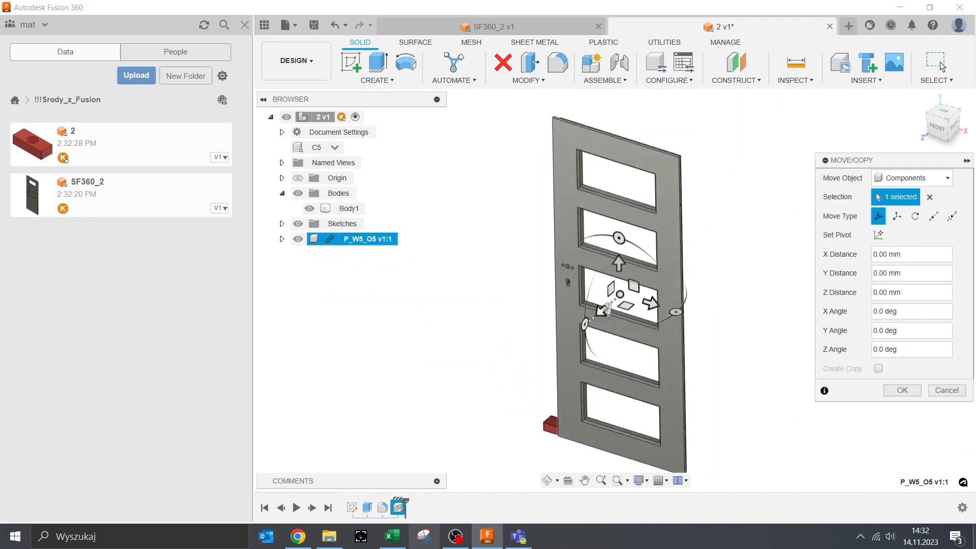
pyautogui.moveTo(607, 308); pyautogui.dragTo(671, 298)
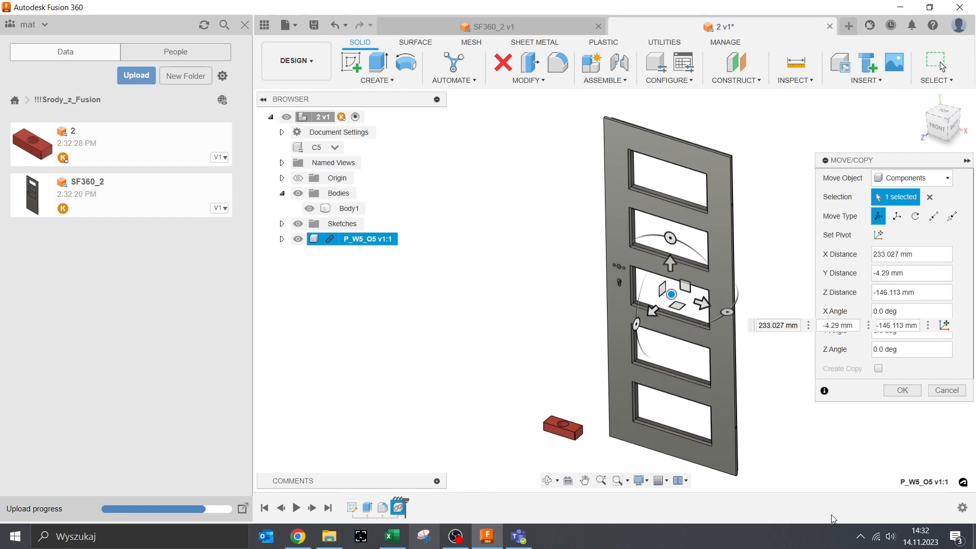